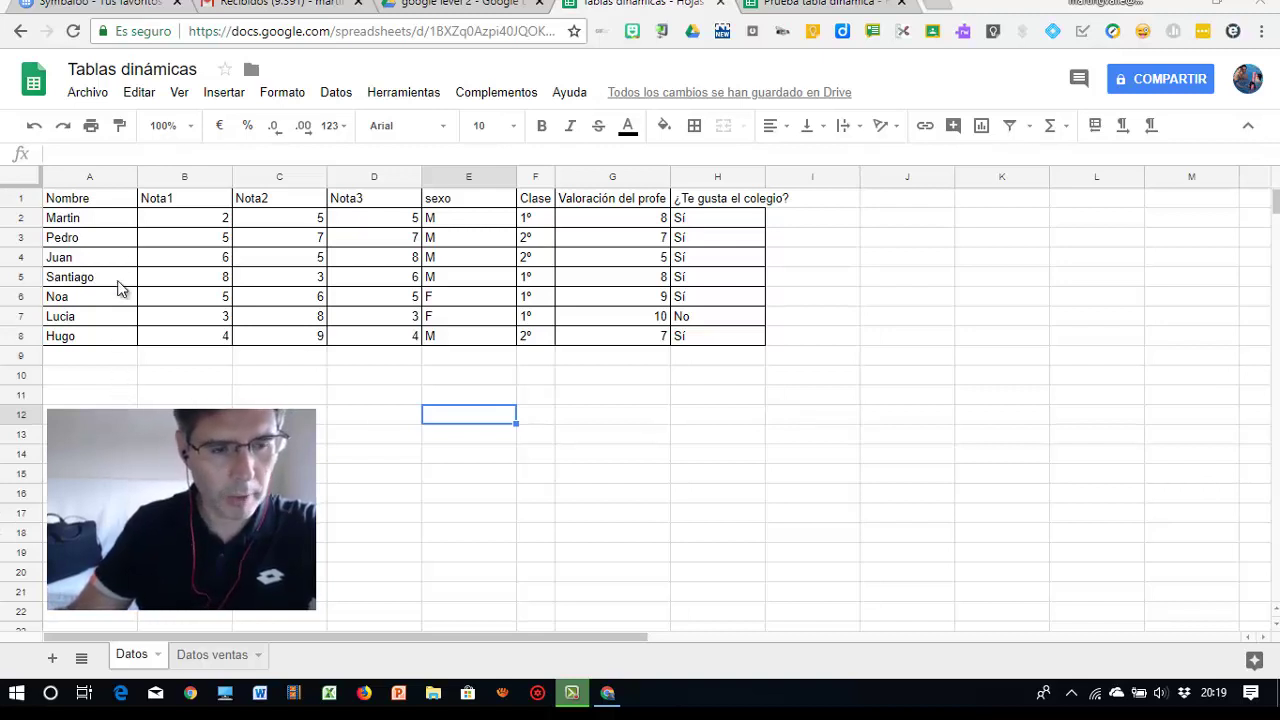
- Switch between the Datos ventas and Datos sheets, ending on Datos
click(192, 658)
click(133, 656)
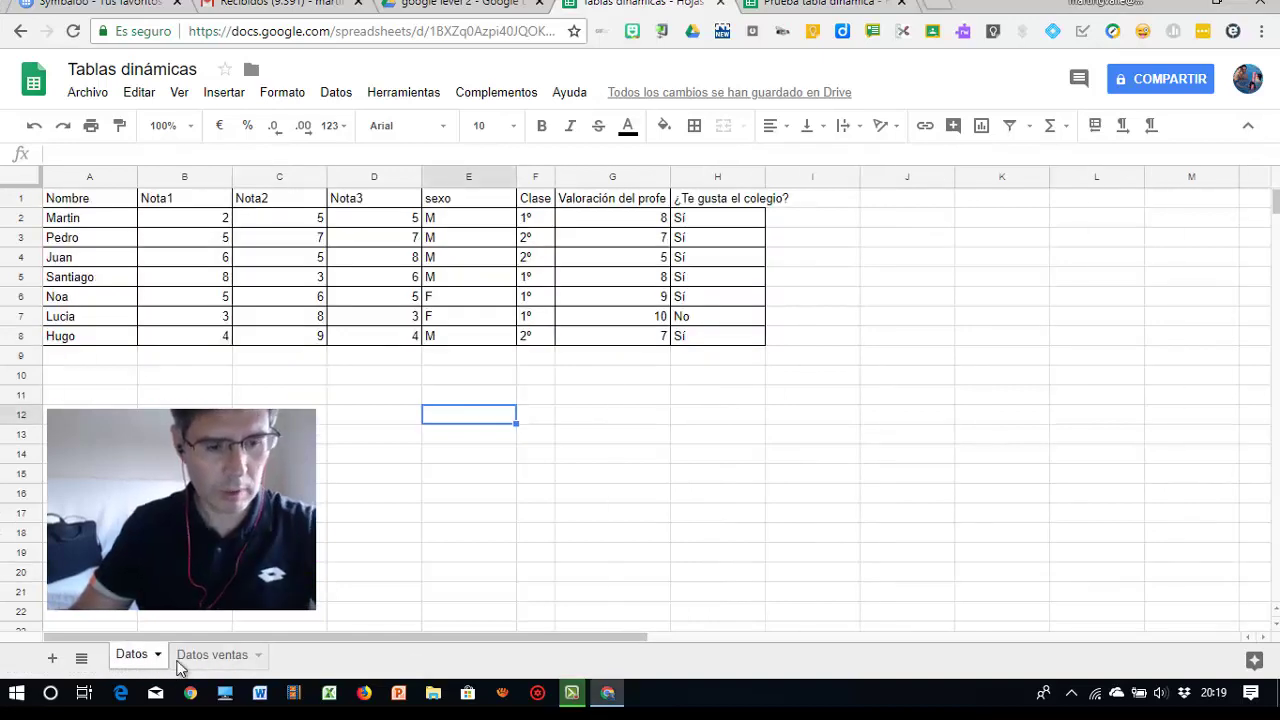
click(200, 662)
click(139, 658)
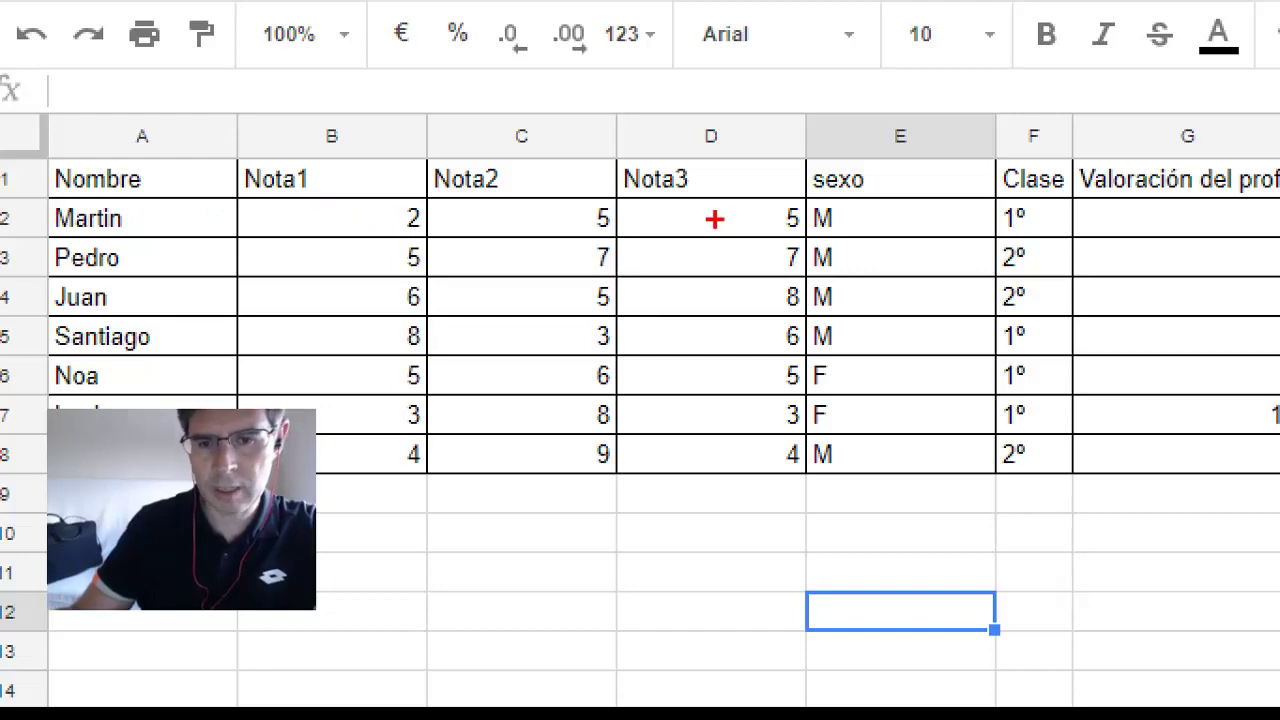
- Widen column H so the '¿Te gusta el colegio?' header fits fully
mouse_move(1045, 190)
mouse_down()
mouse_move(985, 205)
mouse_move(1030, 240)
mouse_move(1038, 226)
mouse_up()
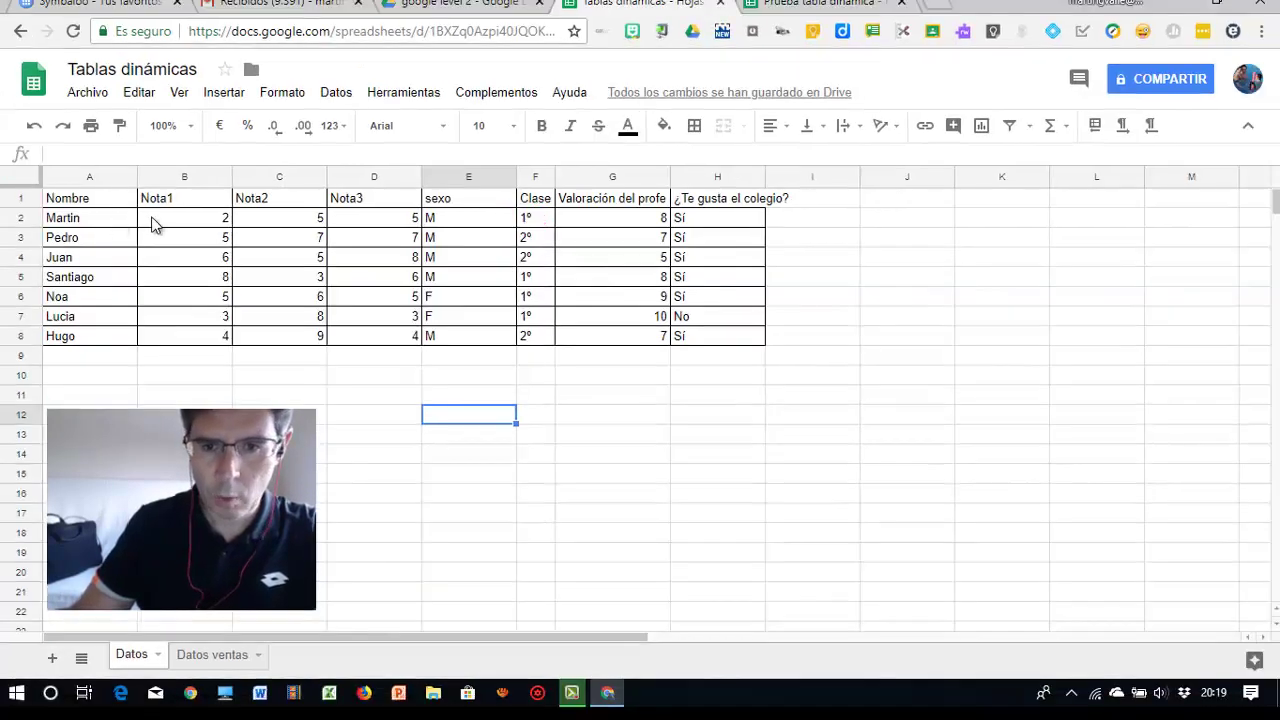
click(648, 226)
click(707, 222)
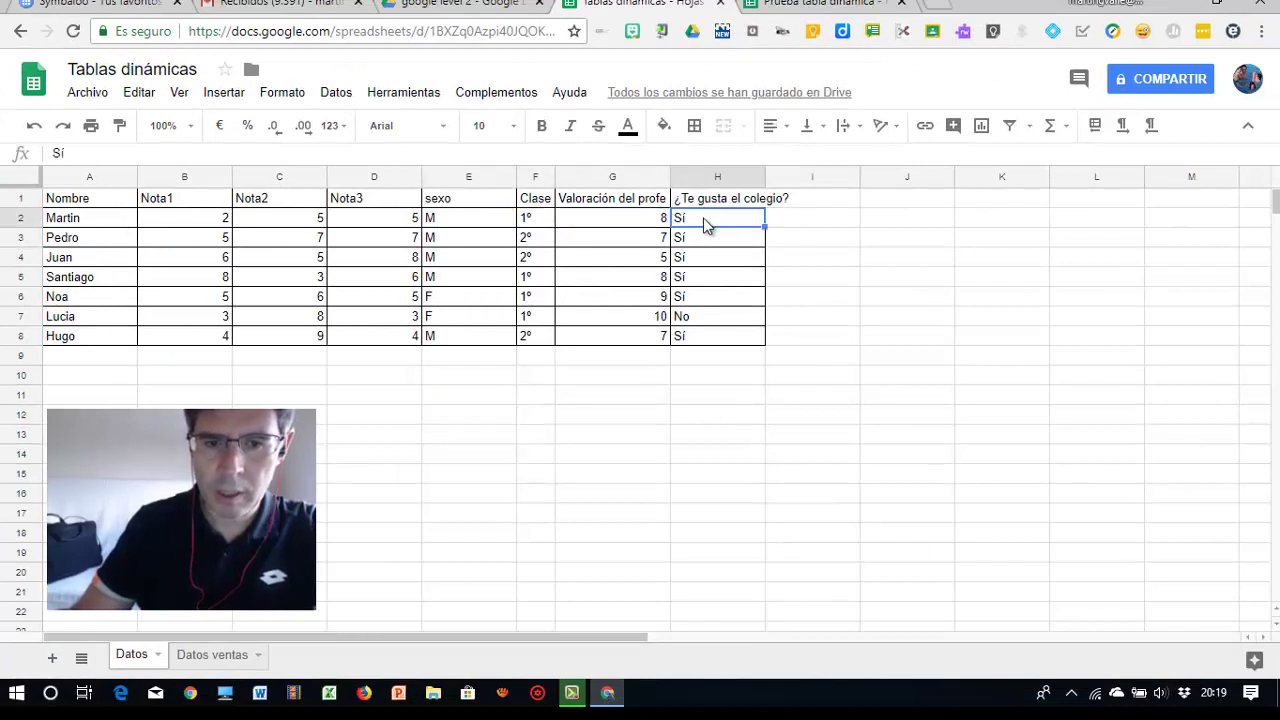
drag(764, 180, 804, 180)
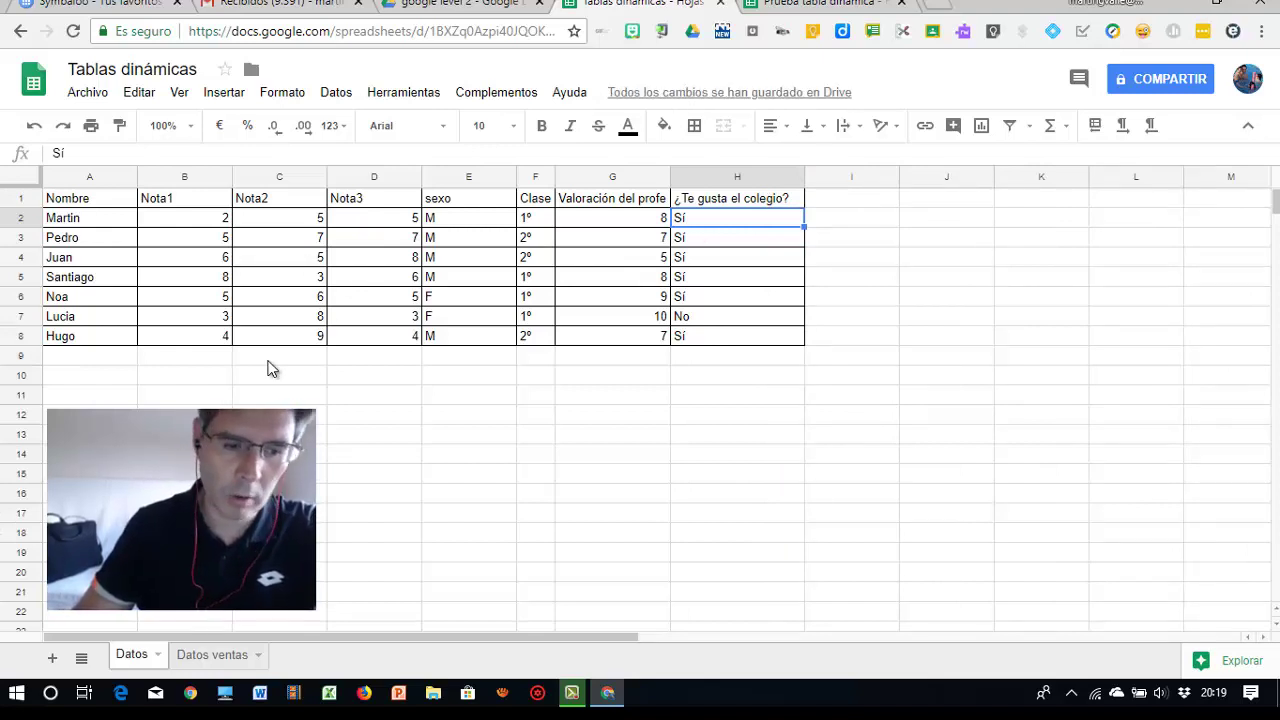
- Apply all borders to A1:C13 on Datos ventas, then return to the Datos sheet
click(190, 656)
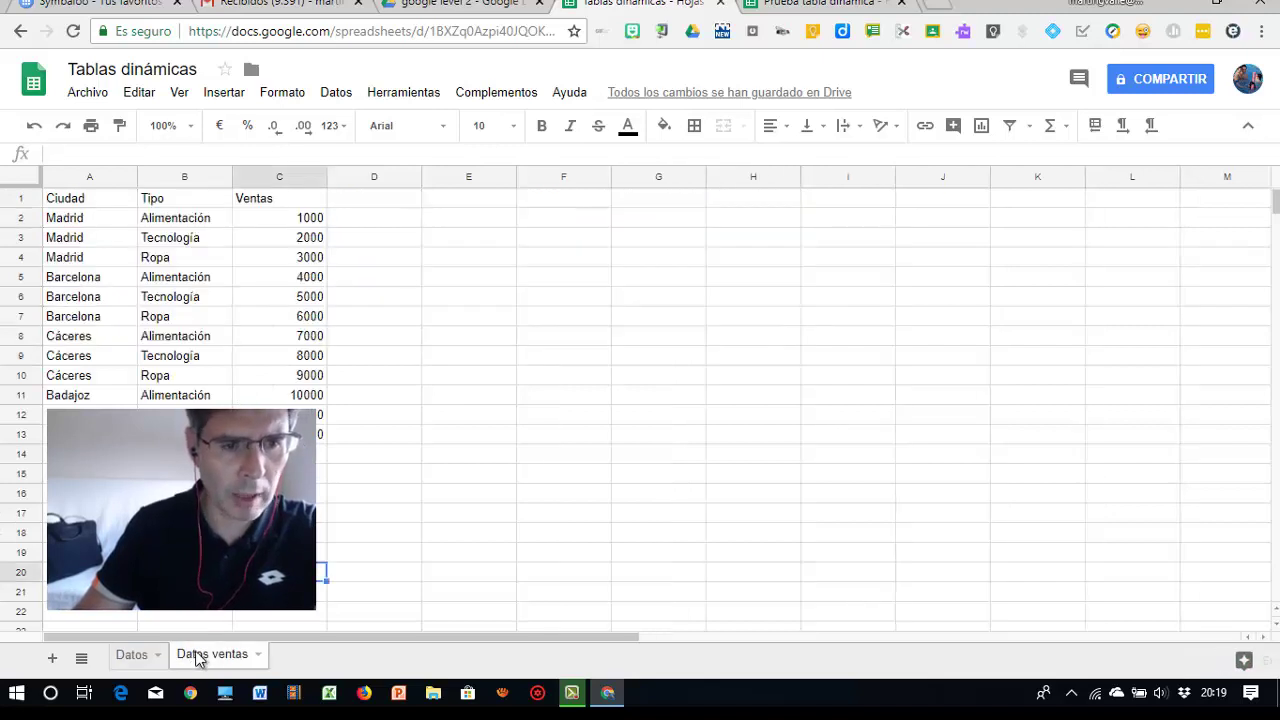
click(103, 200)
drag(103, 200, 300, 434)
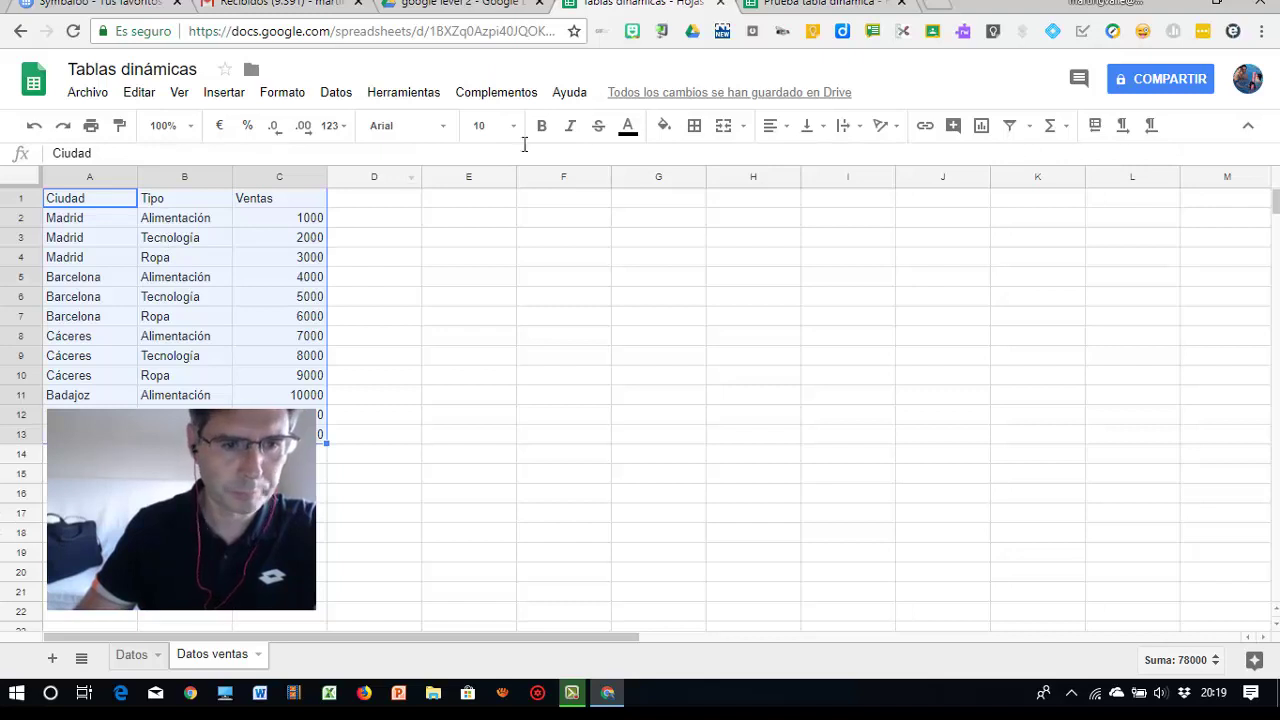
click(694, 128)
click(701, 165)
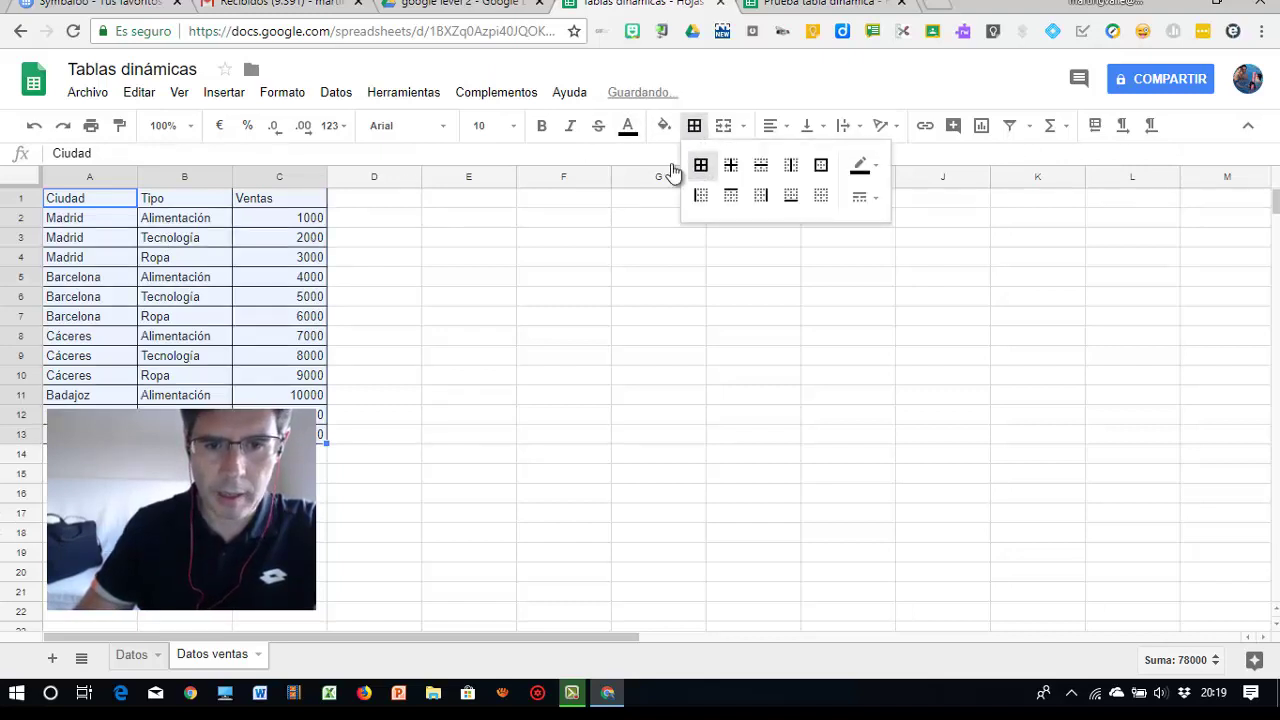
click(133, 656)
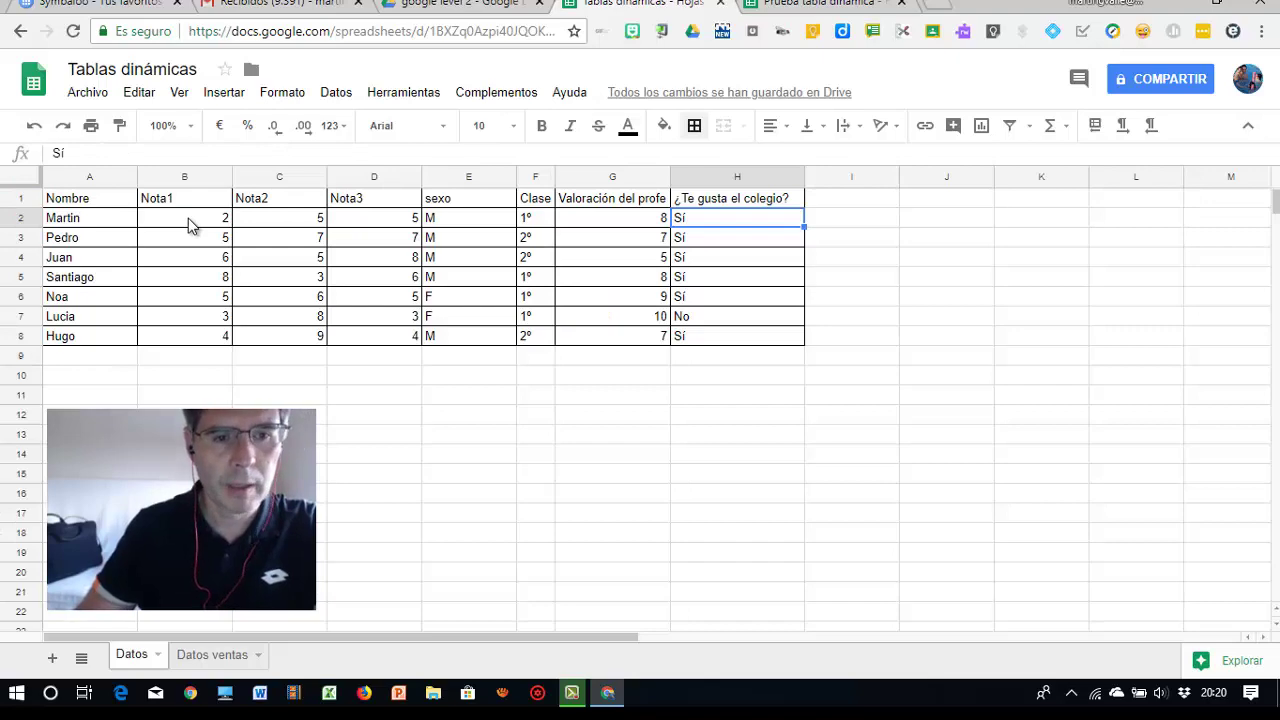
- Show the Datos menu with its Tabla dinámica... command
click(338, 95)
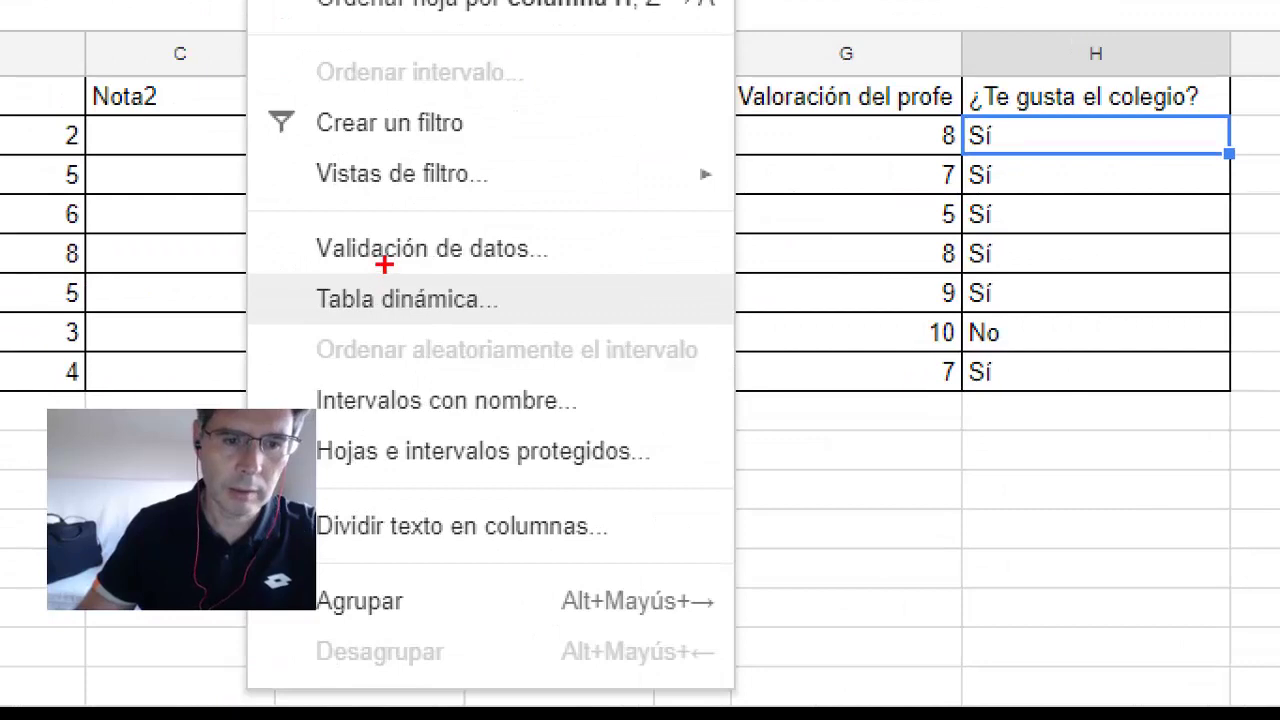
drag(384, 265, 358, 262)
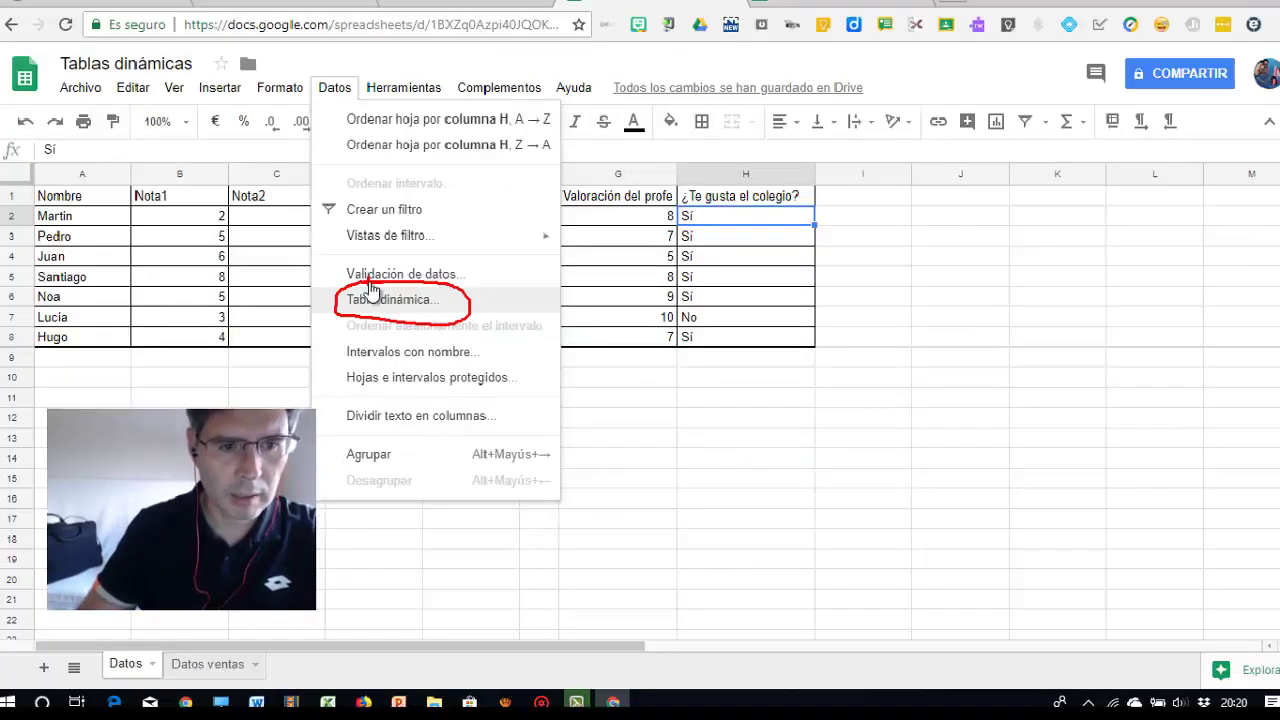
click(370, 290)
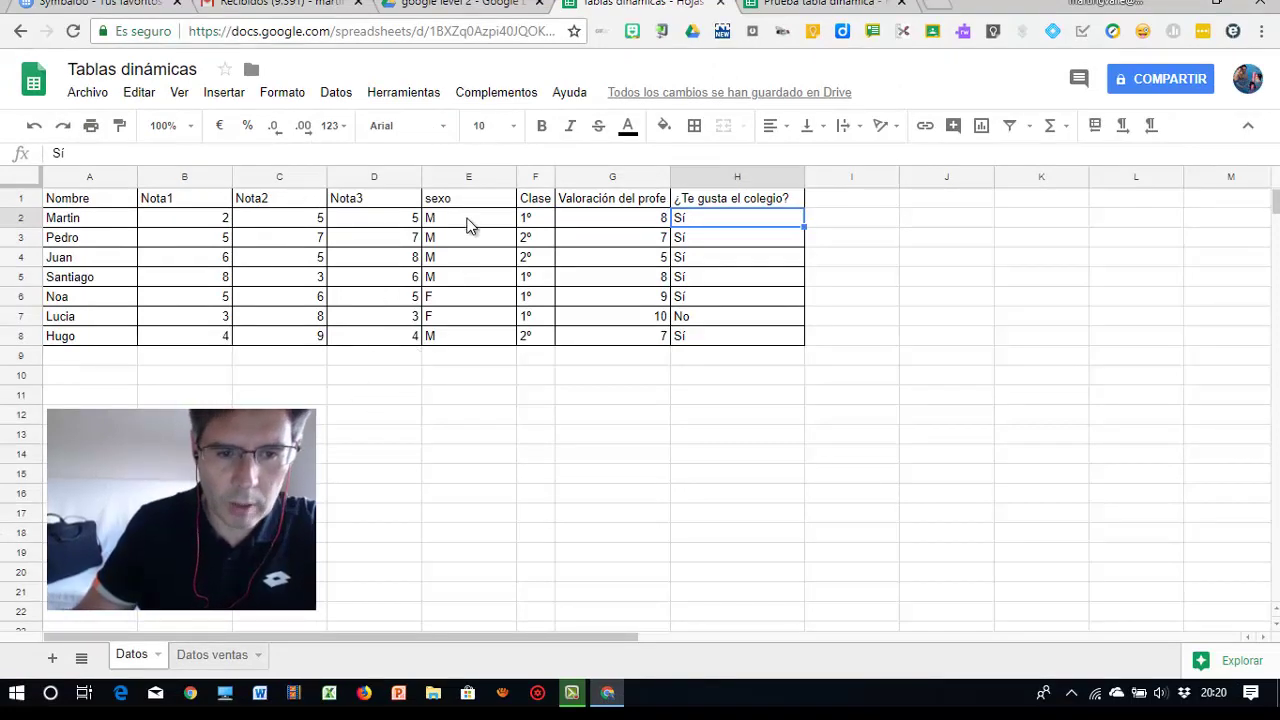
key(ctrl+1)
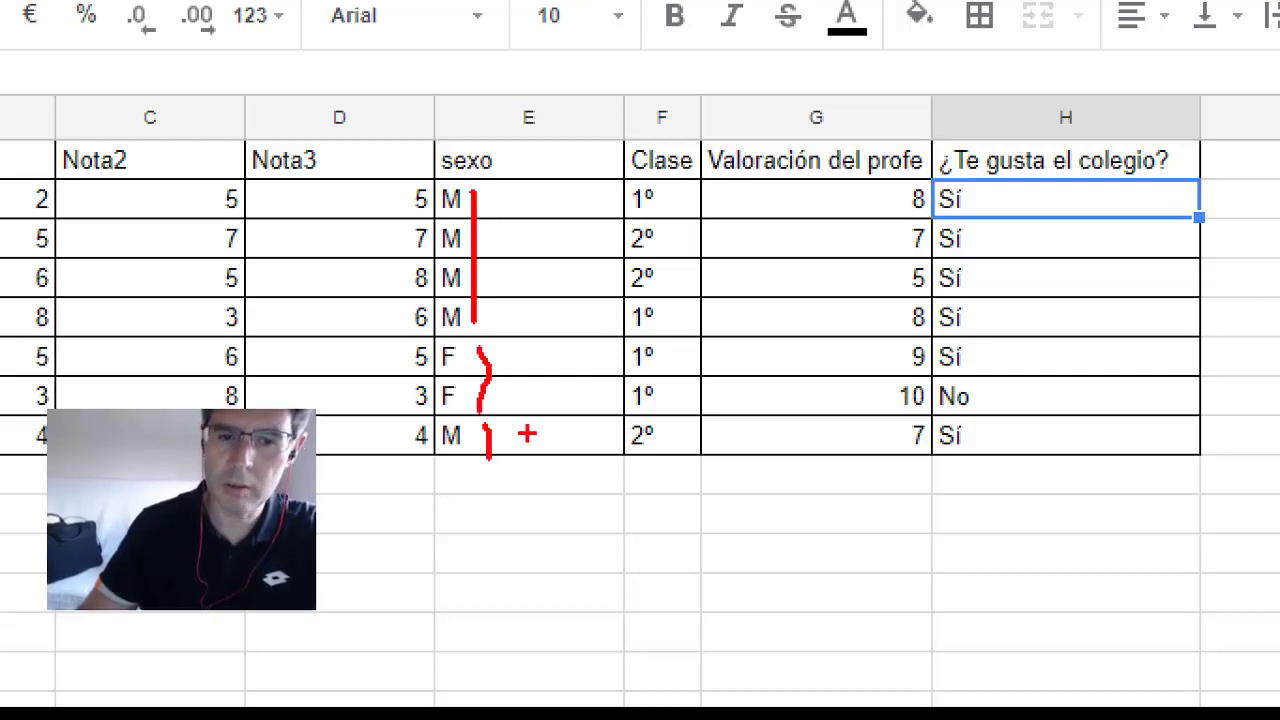
key(Escape)
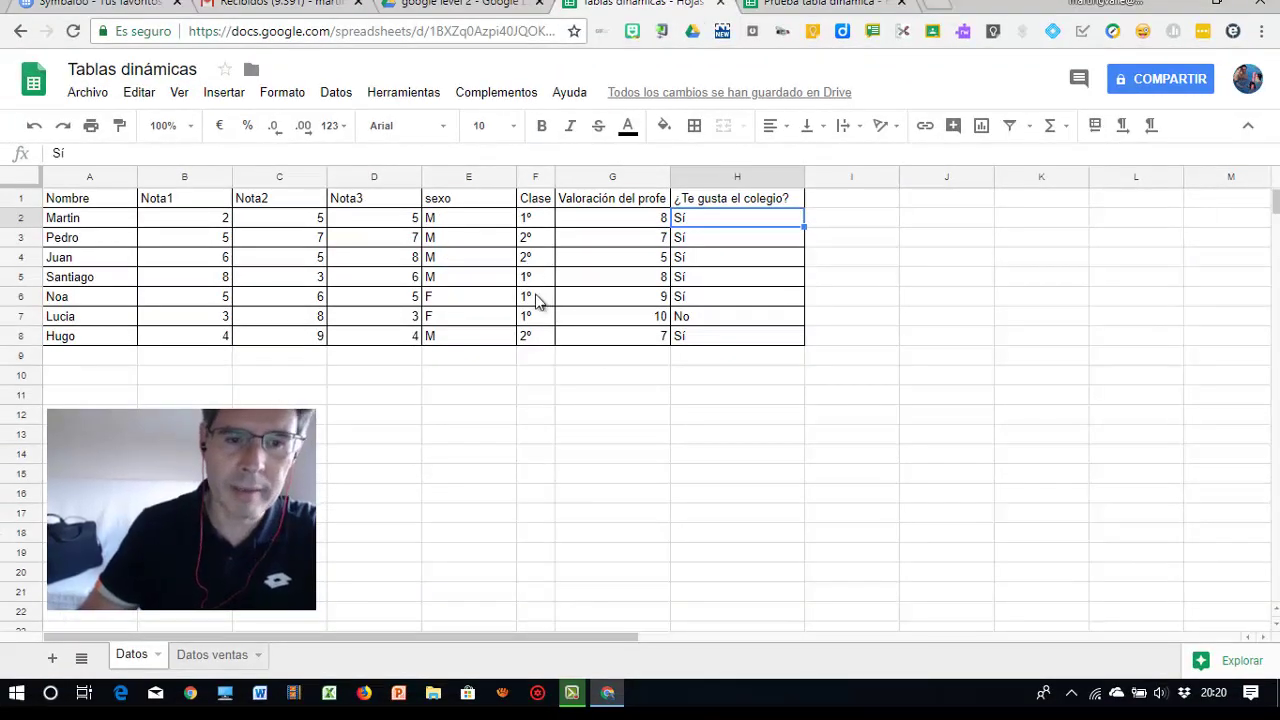
click(337, 93)
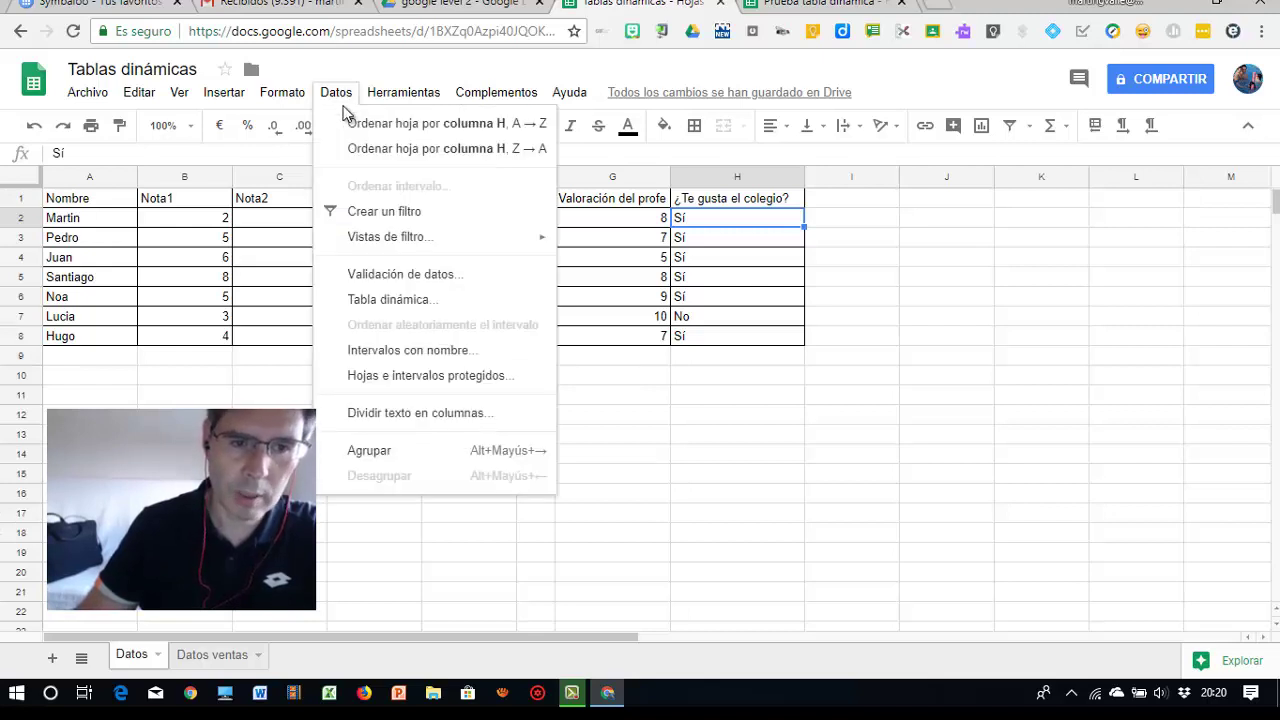
- Create a pivot table from Datos!A1:H8 on a new sheet, Tabla dinámica 1
click(386, 300)
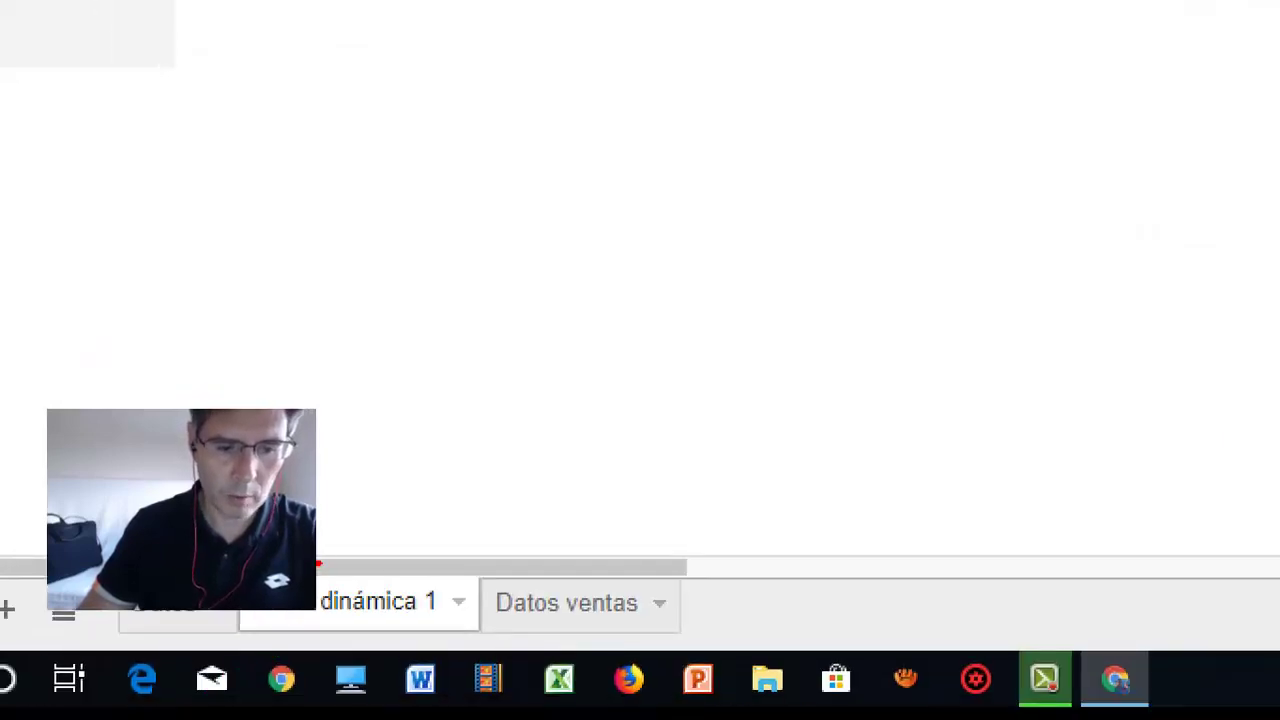
drag(318, 563, 426, 575)
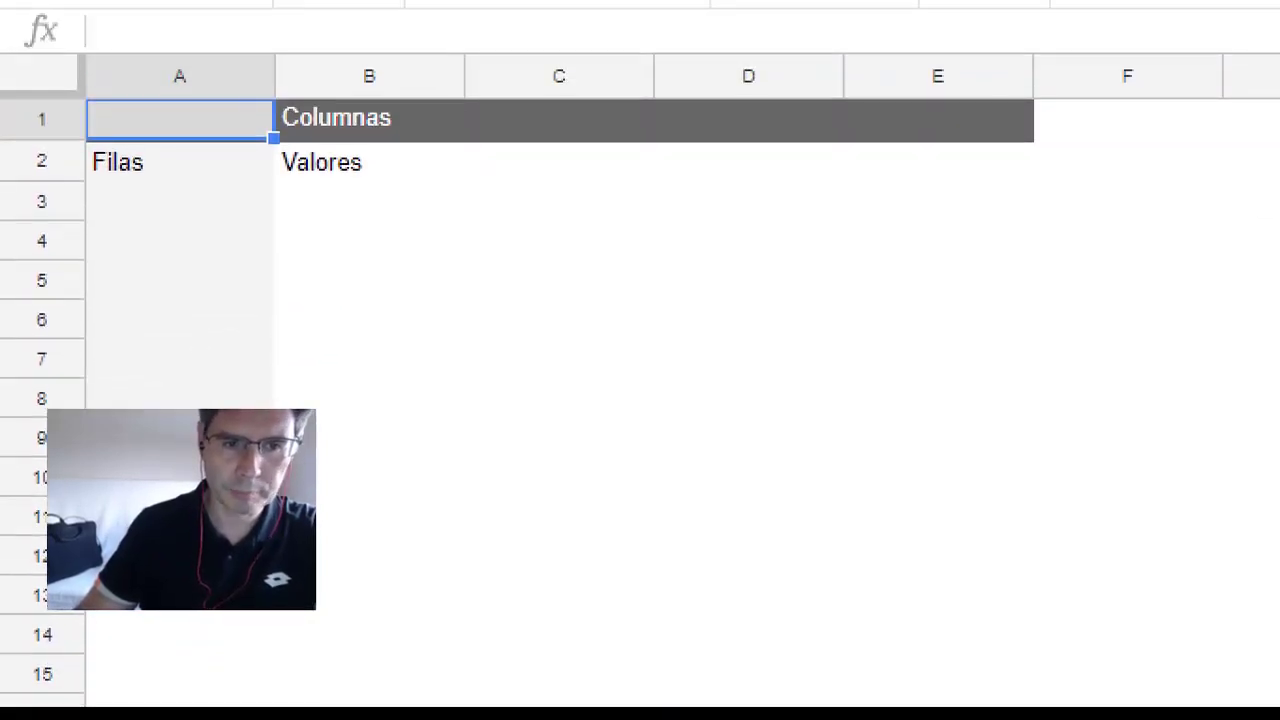
drag(170, 200, 170, 300)
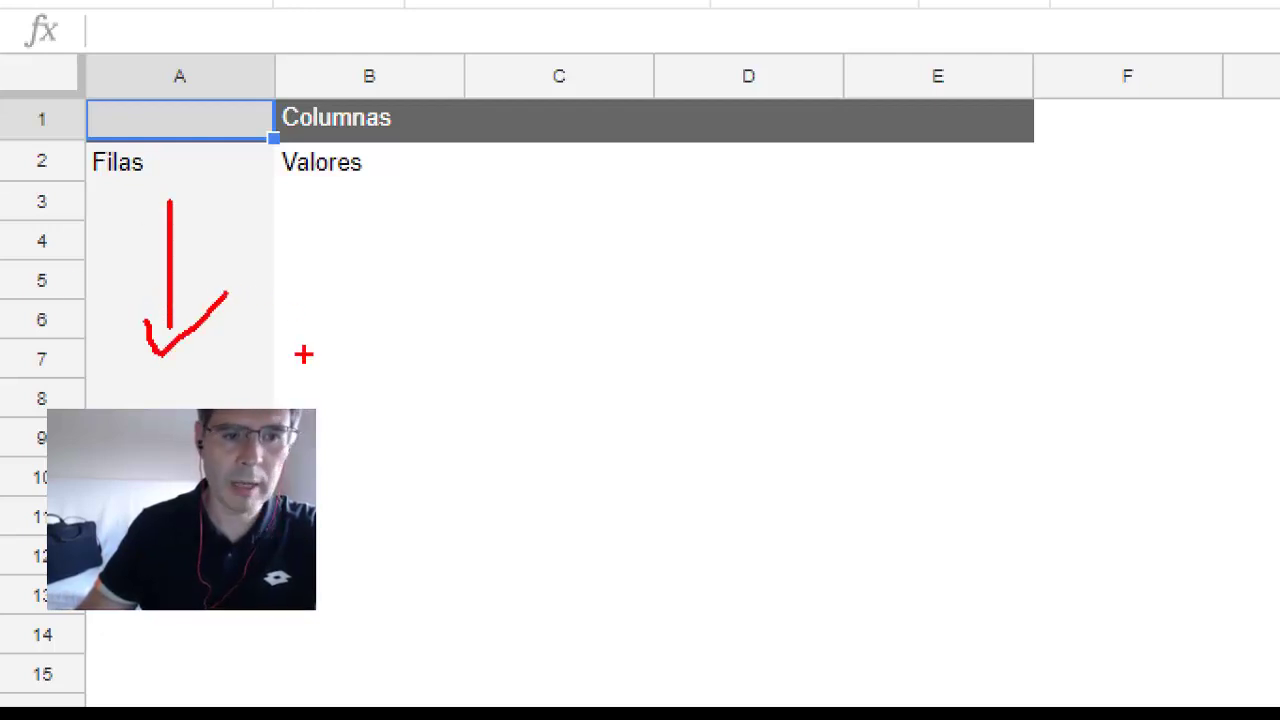
drag(452, 125, 706, 107)
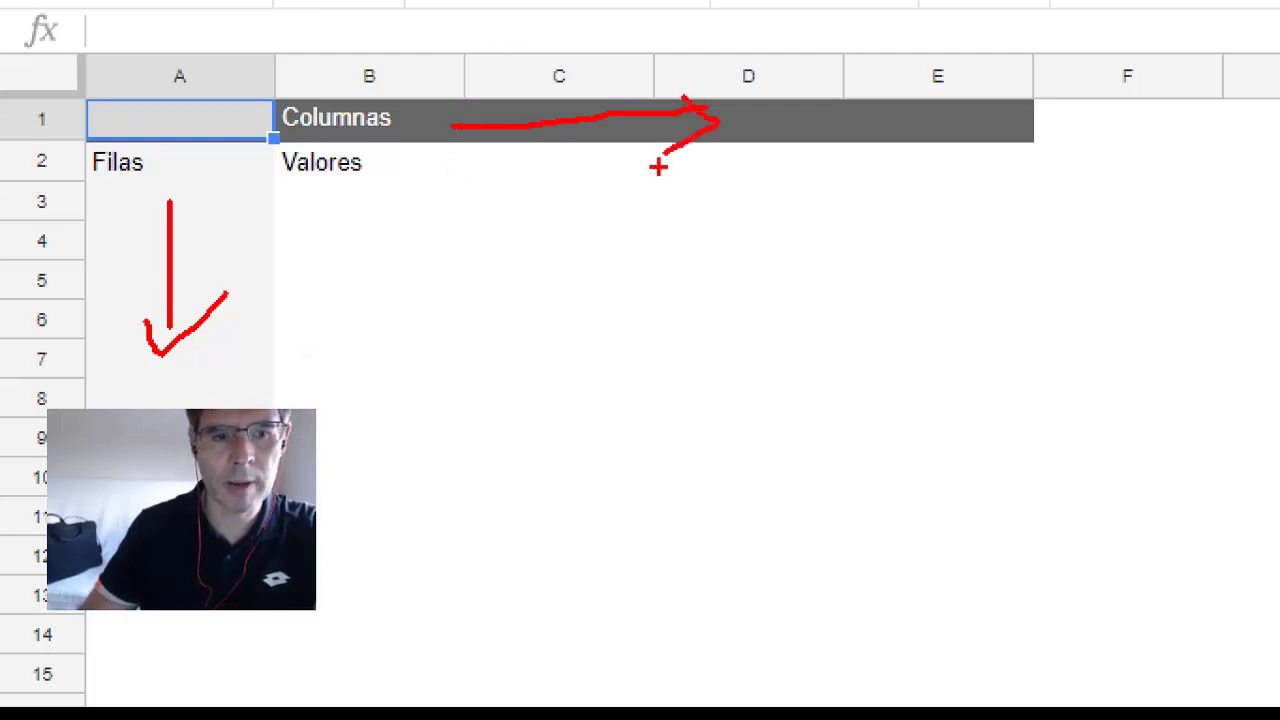
mouse_move(384, 157)
mouse_down()
mouse_move(286, 172)
mouse_move(592, 166)
mouse_move(451, 160)
mouse_up()
key(Escape)
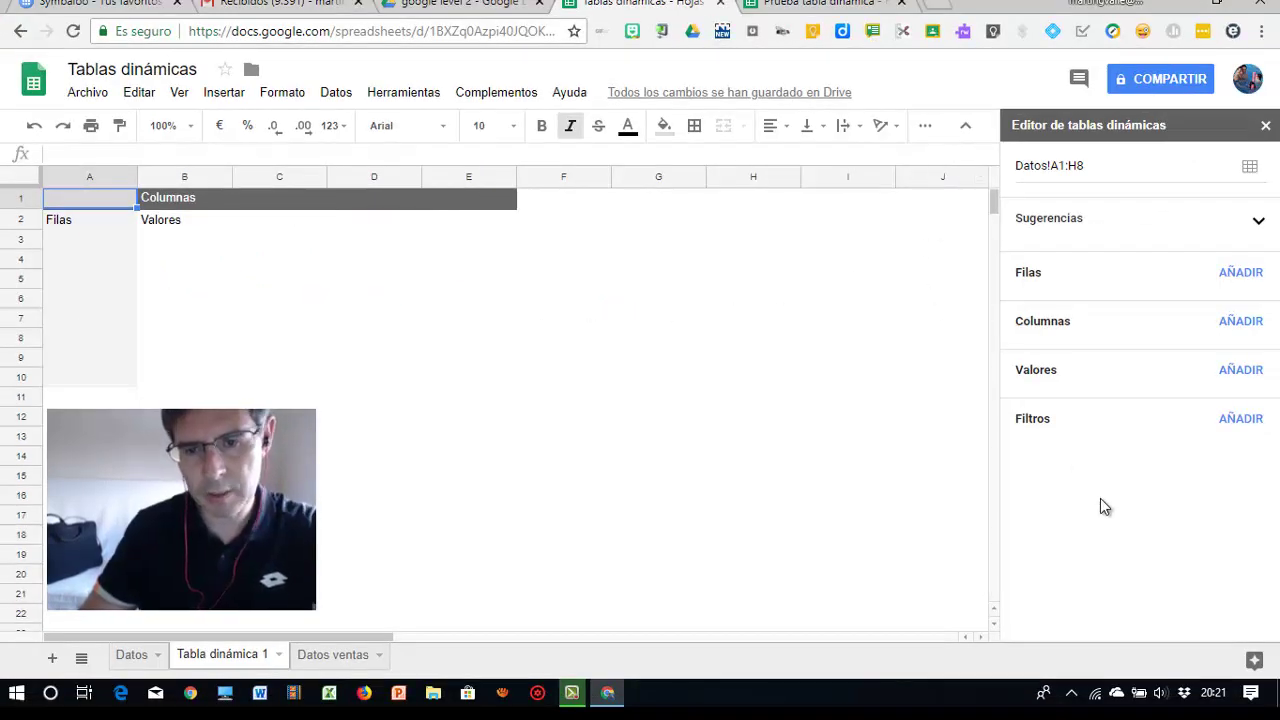
key(ctrl+1)
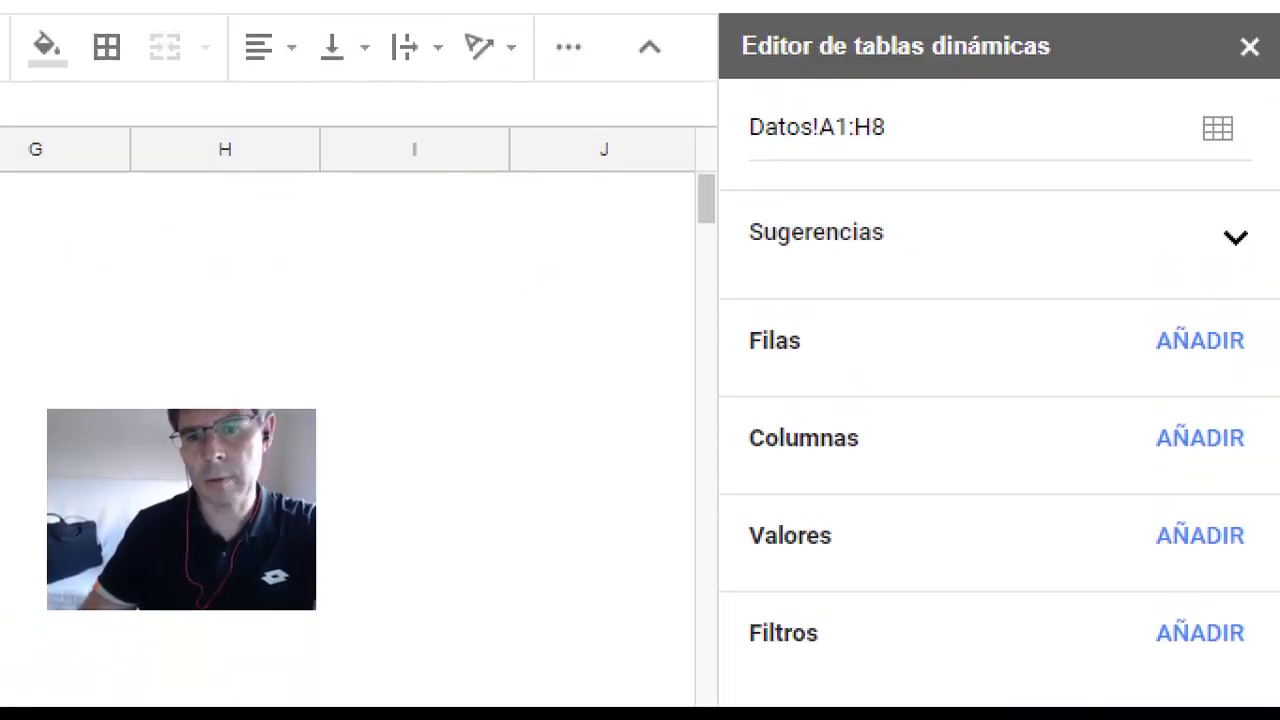
key(Escape)
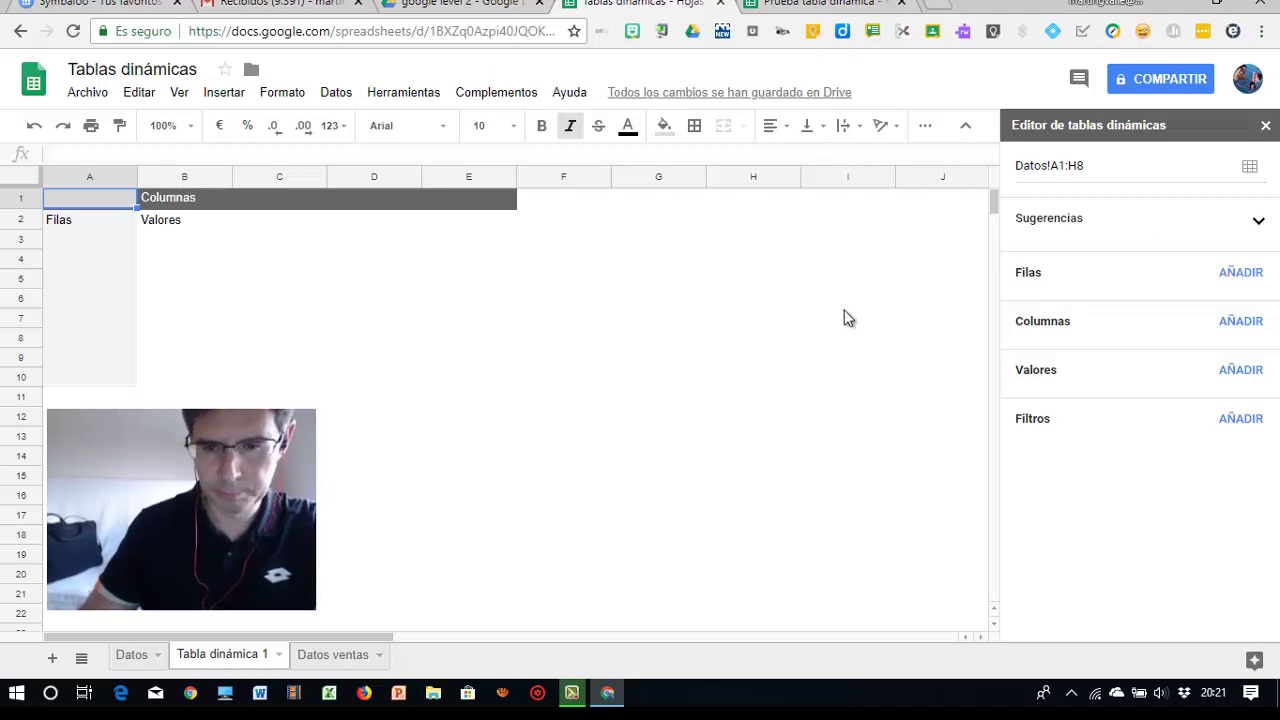
click(1234, 287)
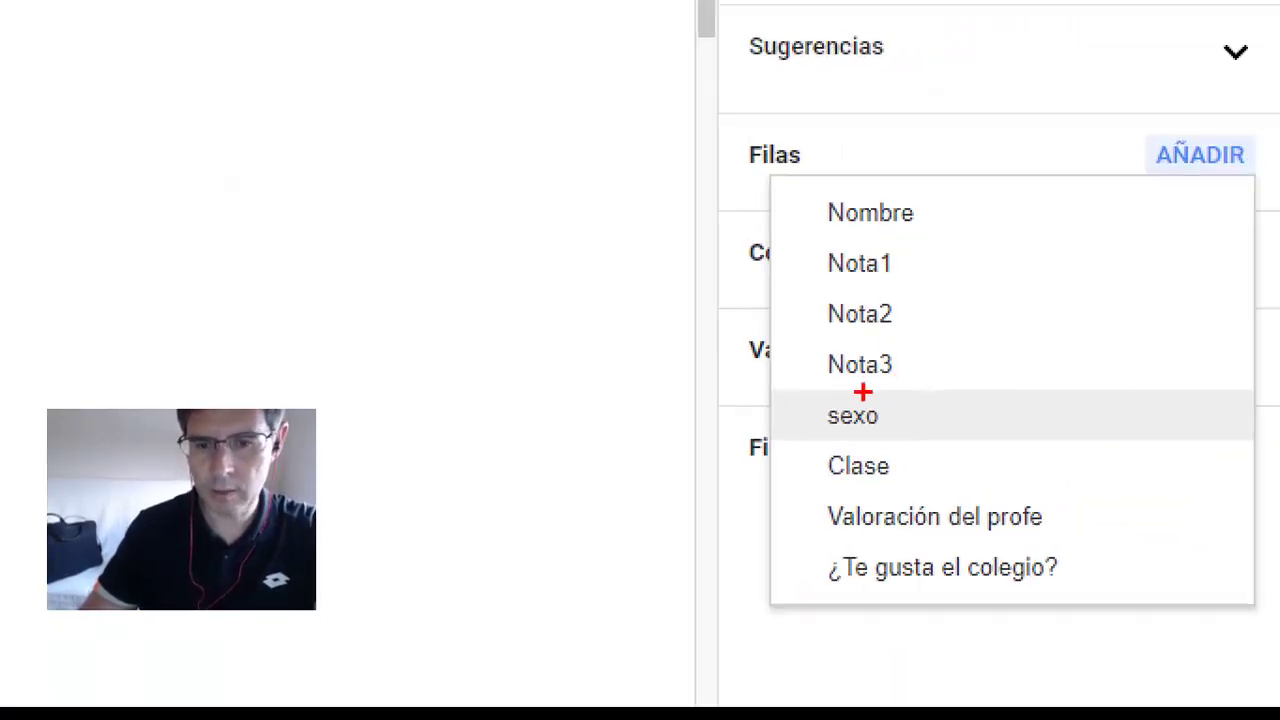
drag(857, 394, 920, 394)
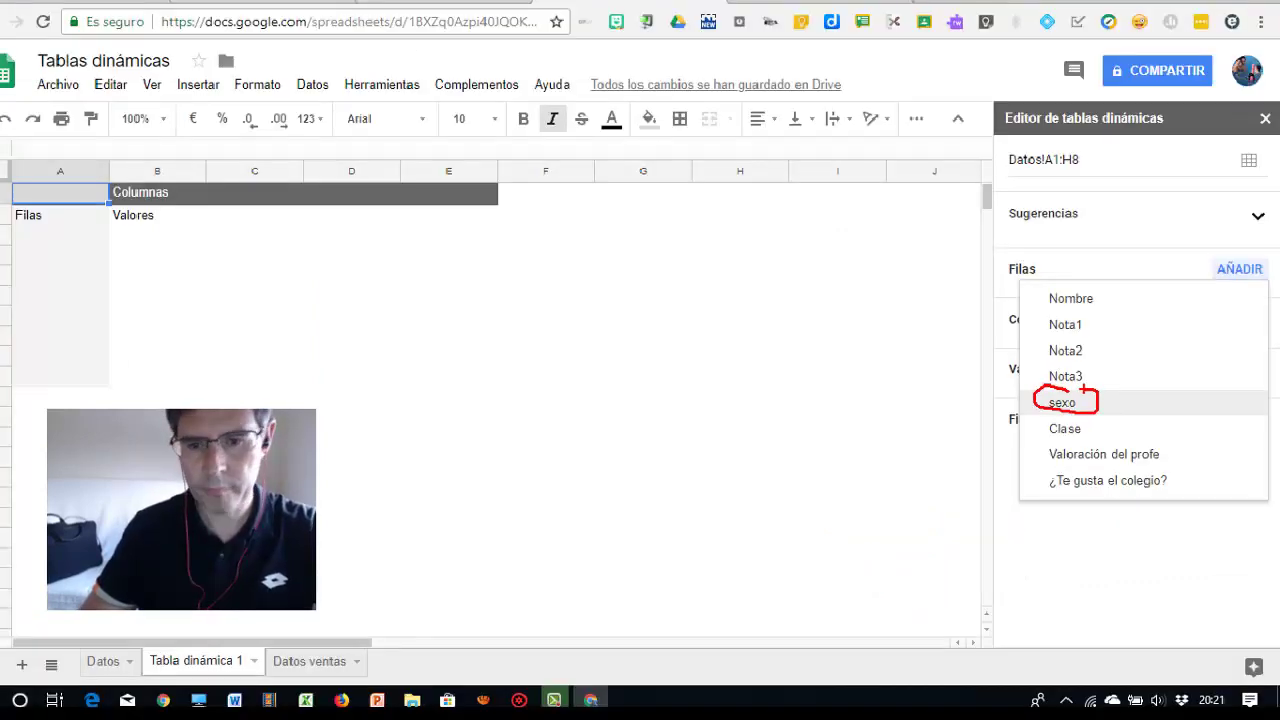
click(1255, 276)
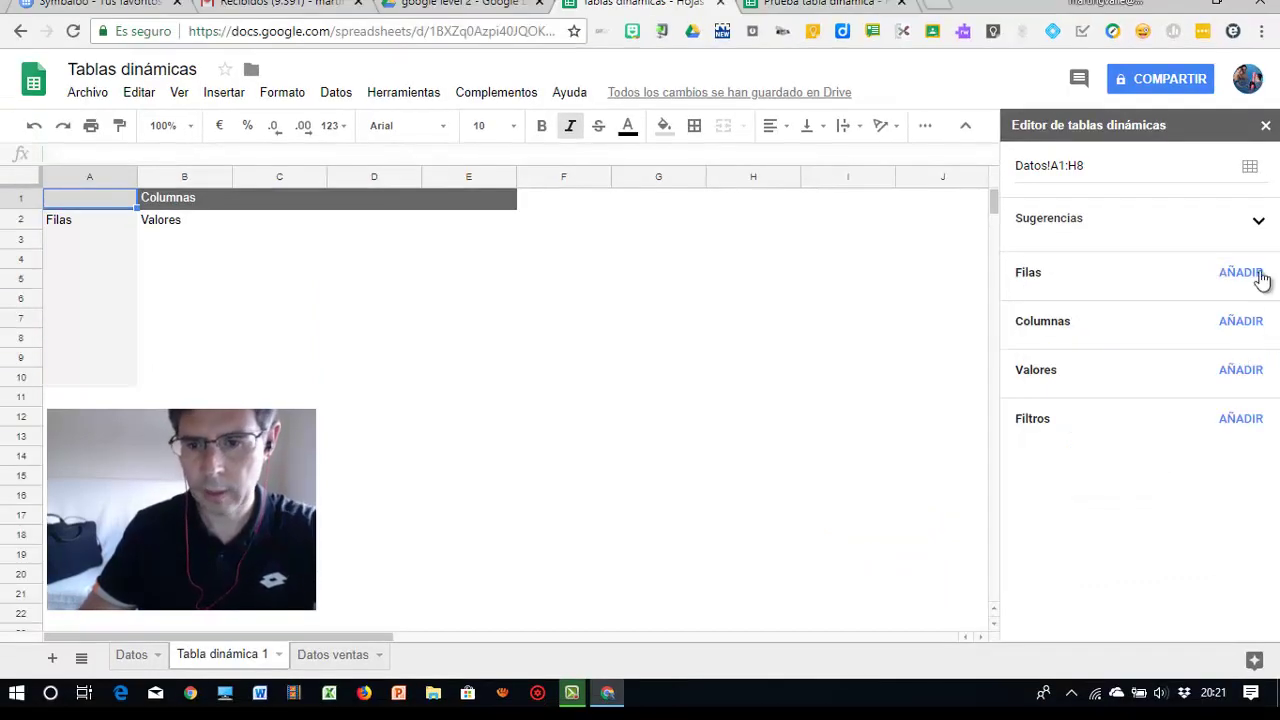
click(1255, 278)
click(1068, 403)
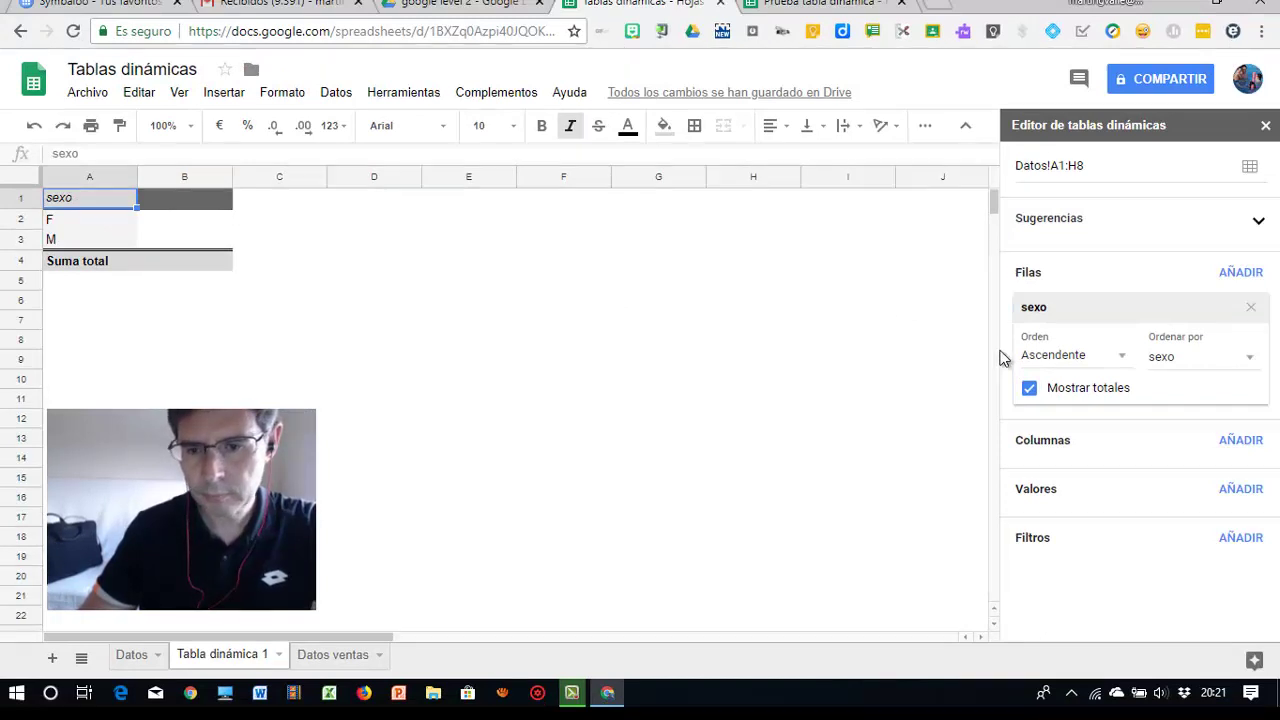
click(1028, 388)
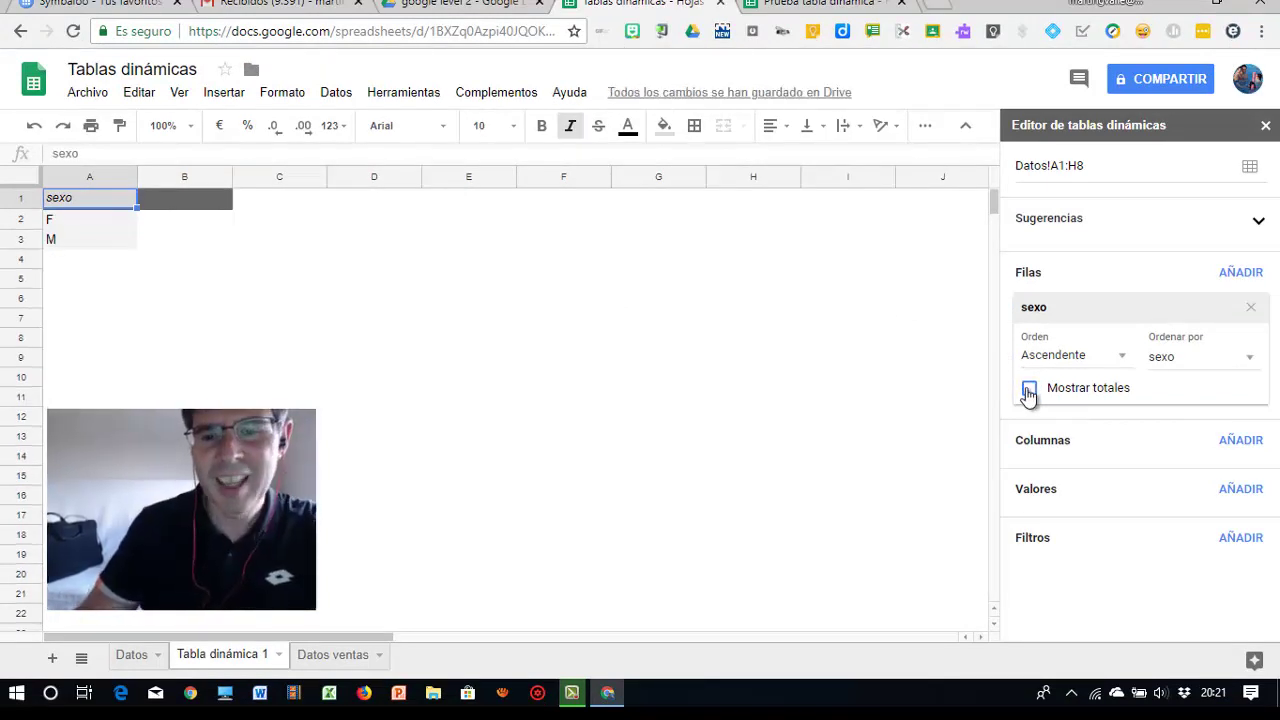
click(1030, 389)
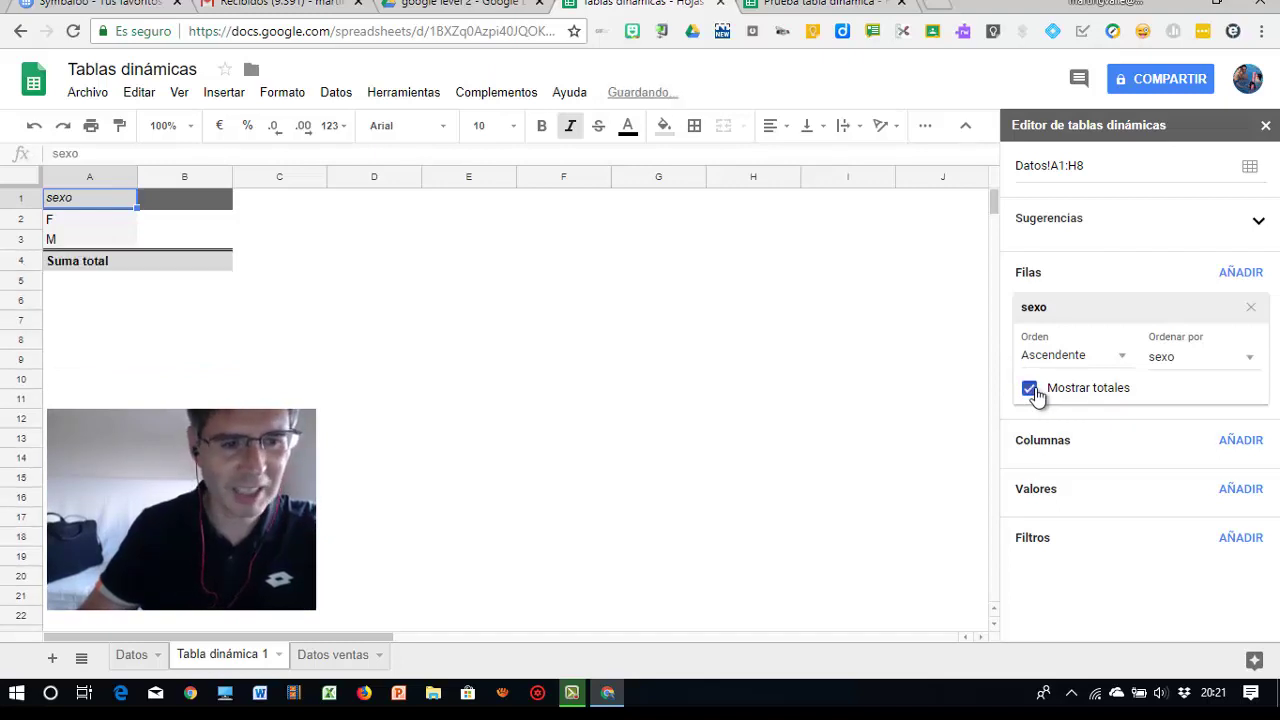
click(1030, 389)
click(1030, 389)
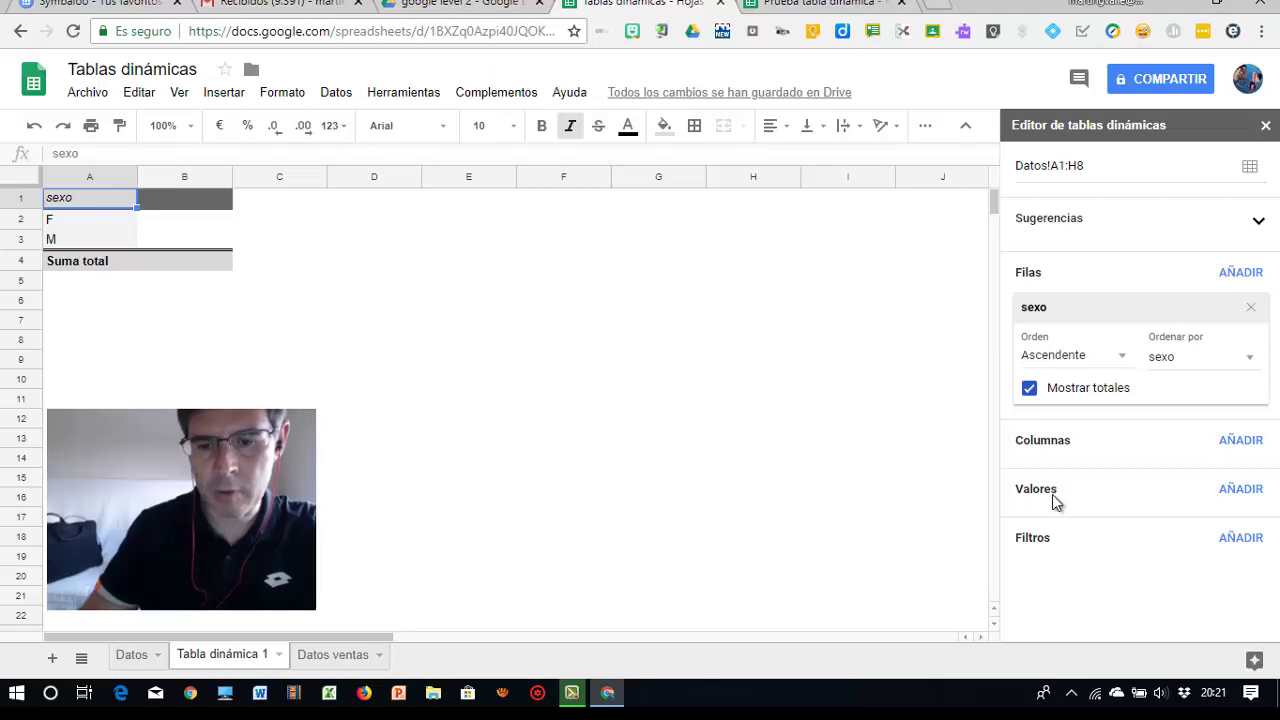
- Add sexo to Valores as COUNTA, giving F 2, M 5, total 7
click(1237, 494)
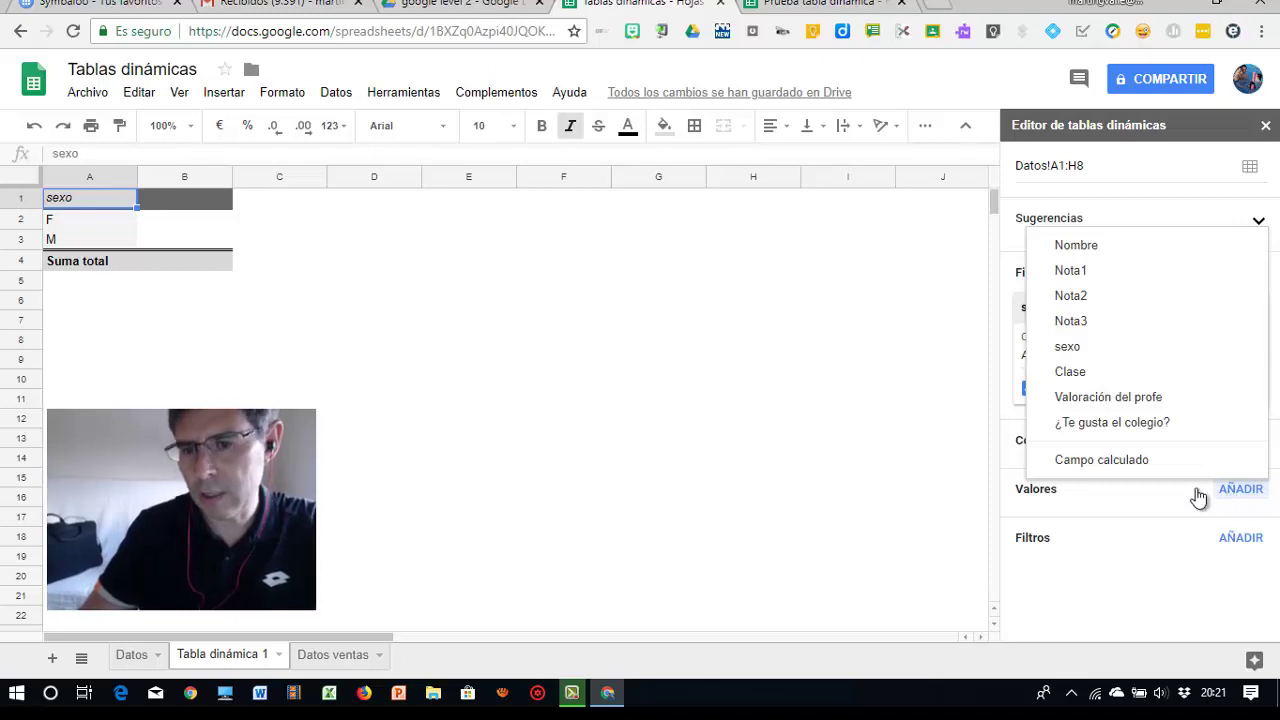
click(1087, 357)
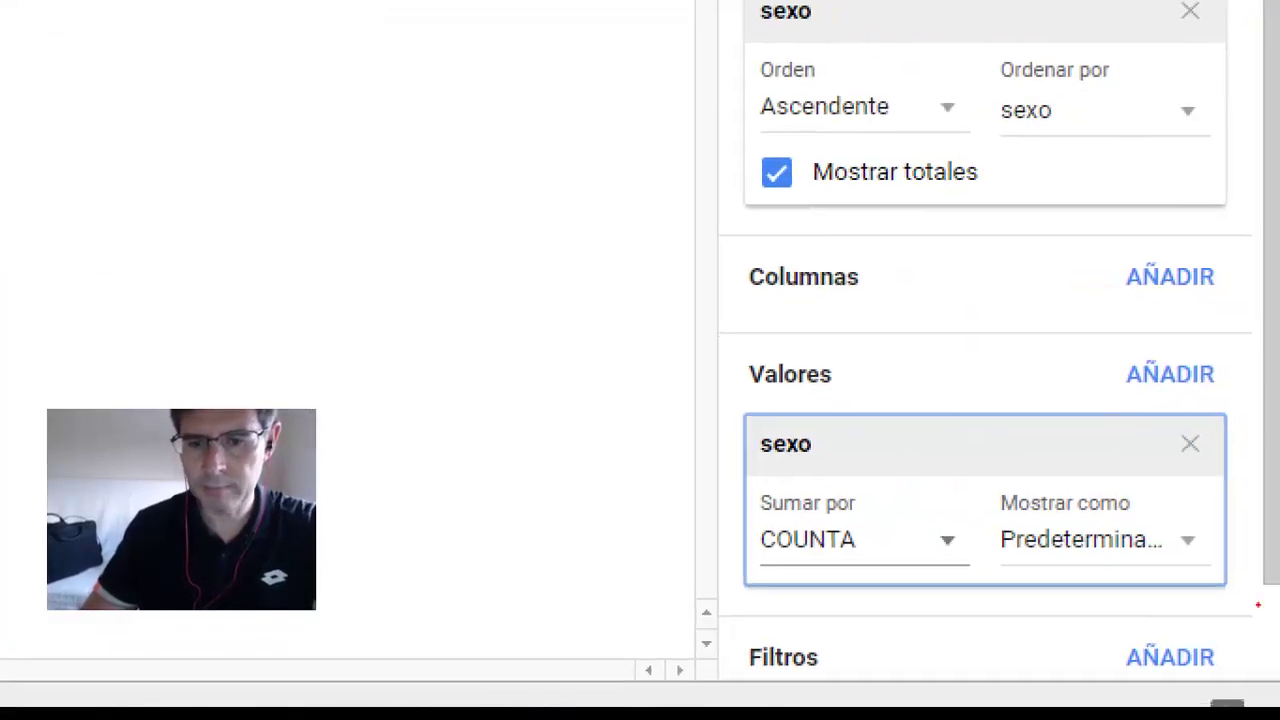
drag(1100, 349, 1205, 340)
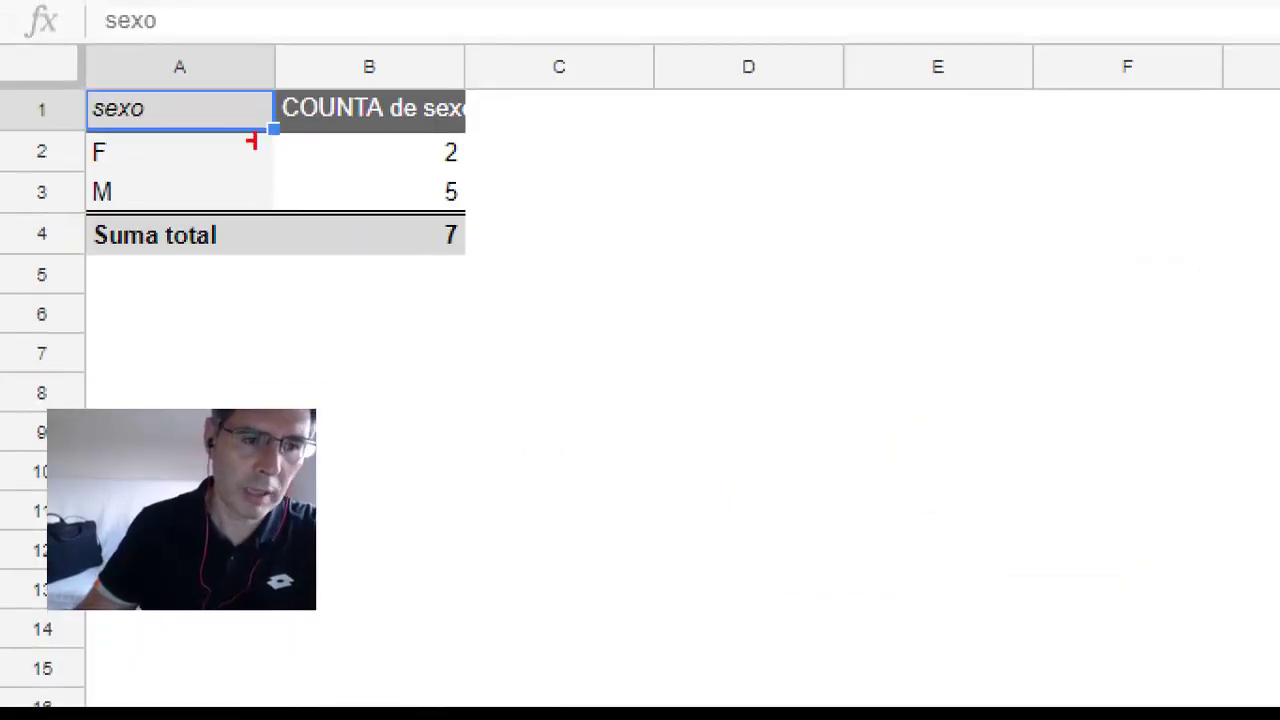
drag(229, 153, 338, 149)
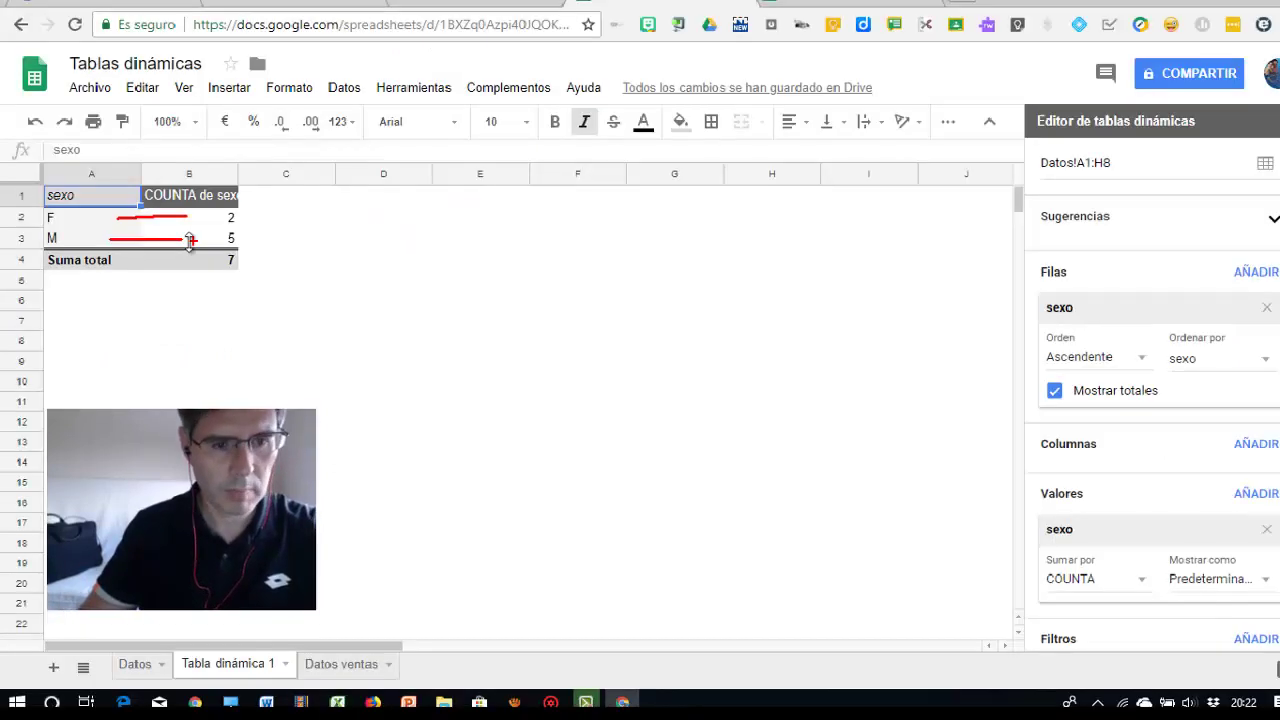
- Rename header cell B1 from COUNTA de sexo to Nº
click(167, 196)
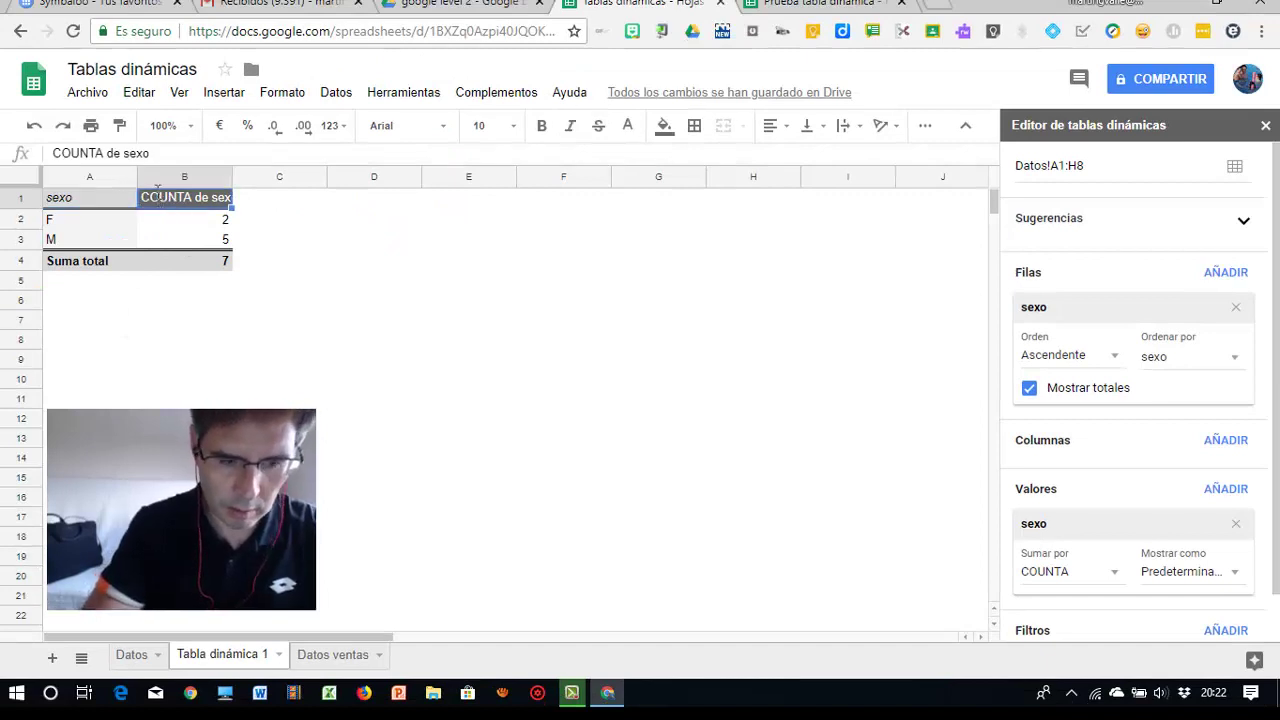
text(Nª)
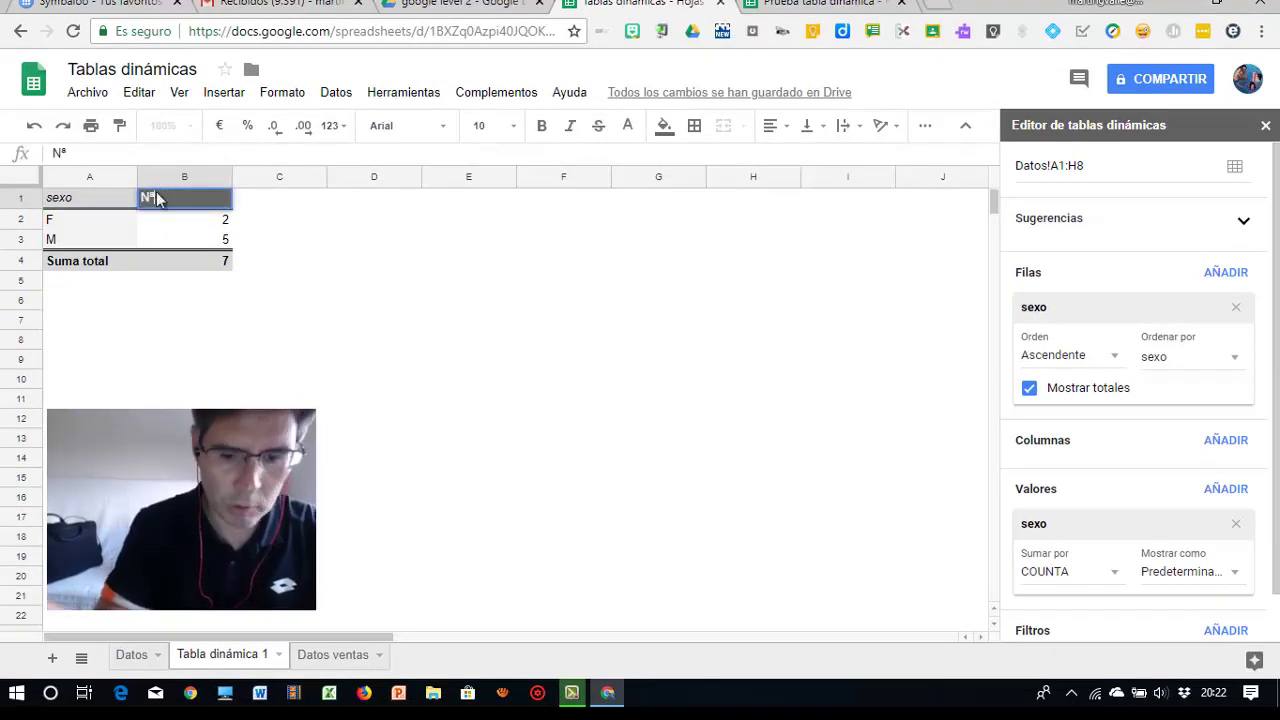
key(Return)
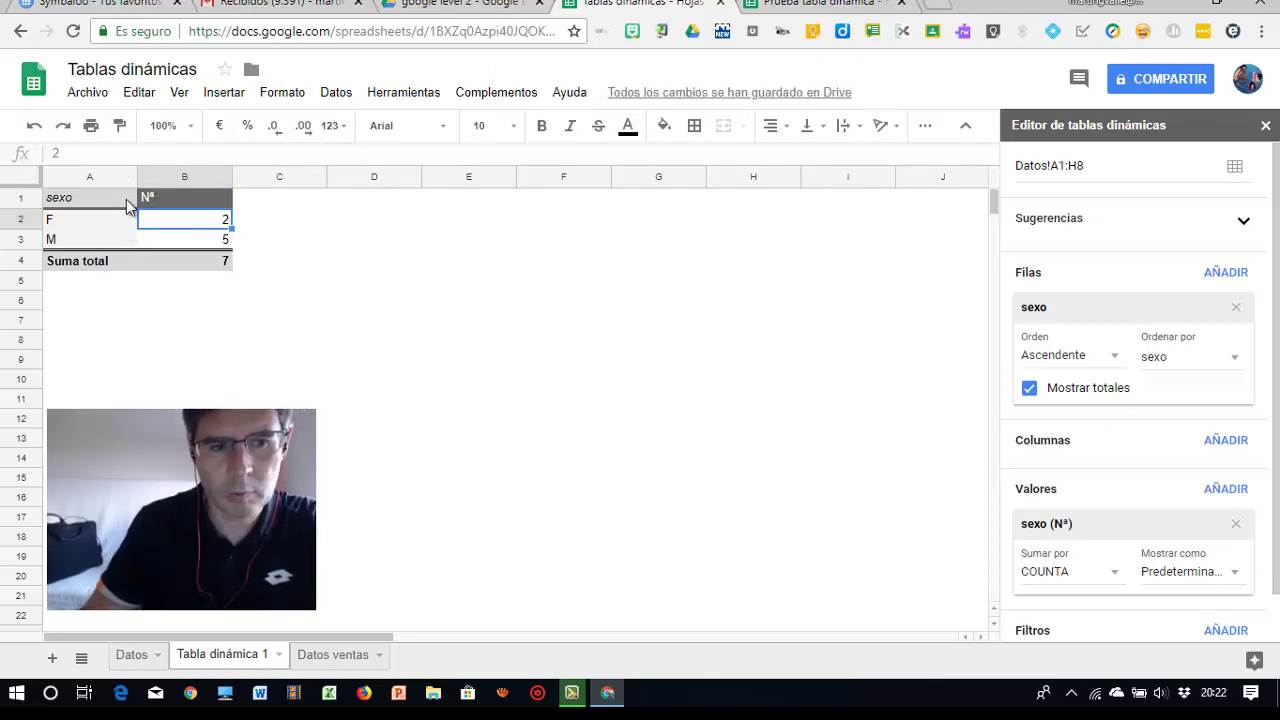
- Select the whole pivot table range A1:B4
click(459, 326)
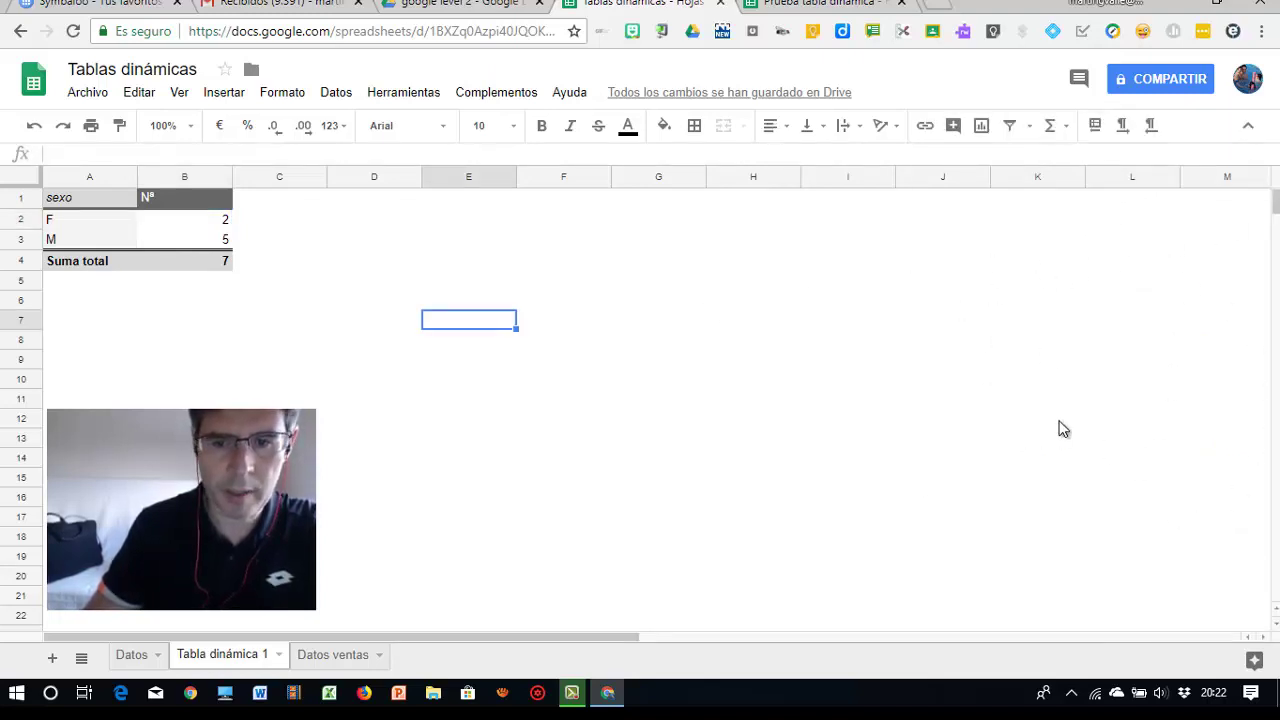
click(150, 224)
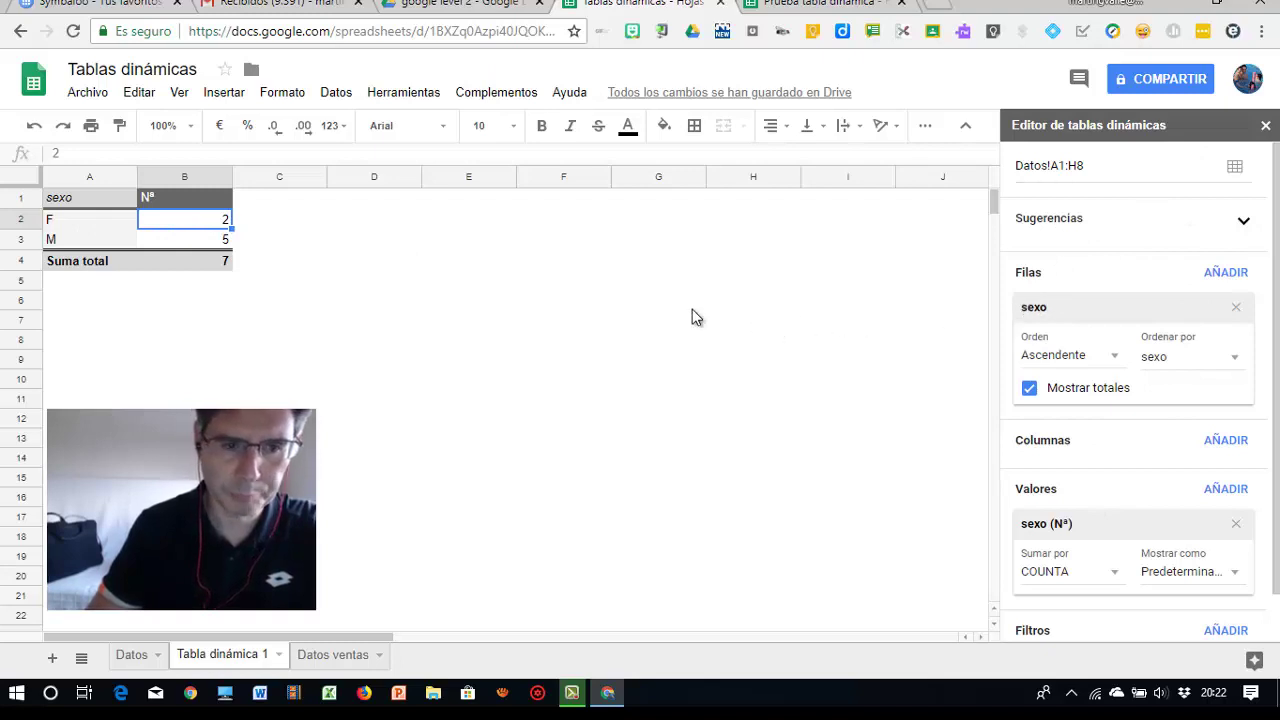
click(722, 318)
mouse_move(110, 197)
mouse_down()
mouse_move(173, 203)
mouse_move(200, 262)
mouse_up()
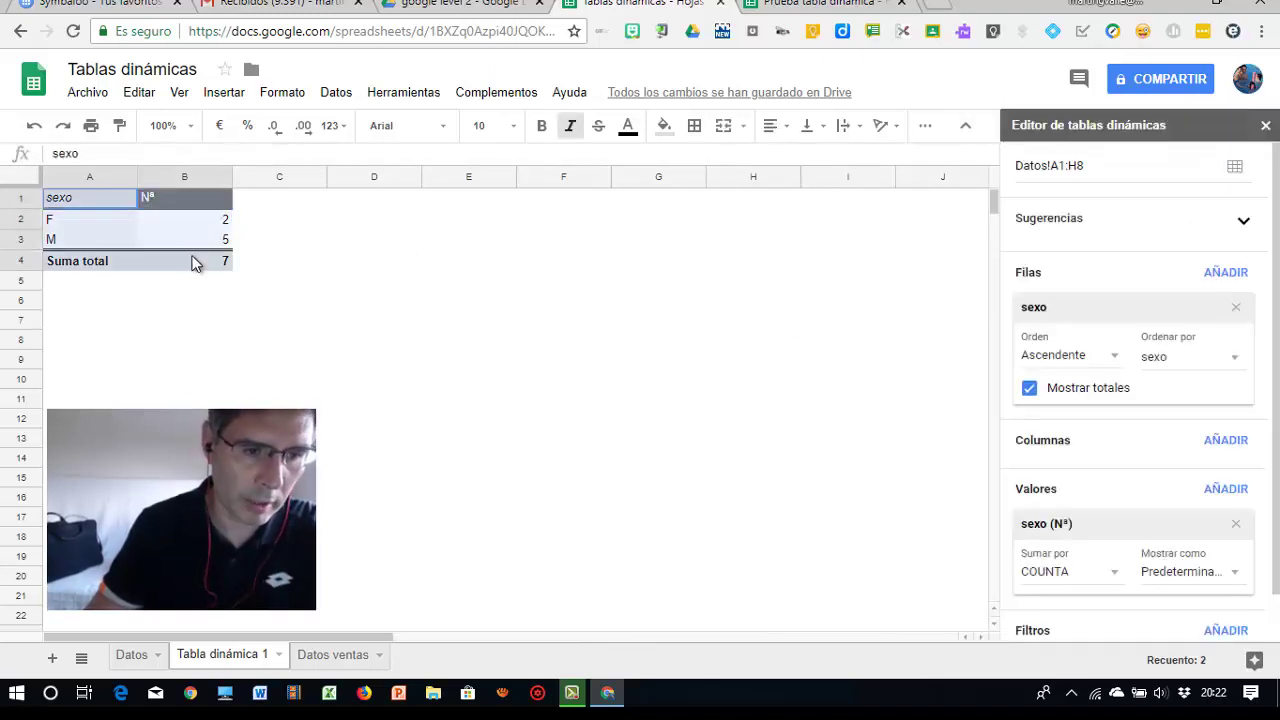
- Apply purple alternating colours with a purple header row to pivot table A1:B4
click(288, 94)
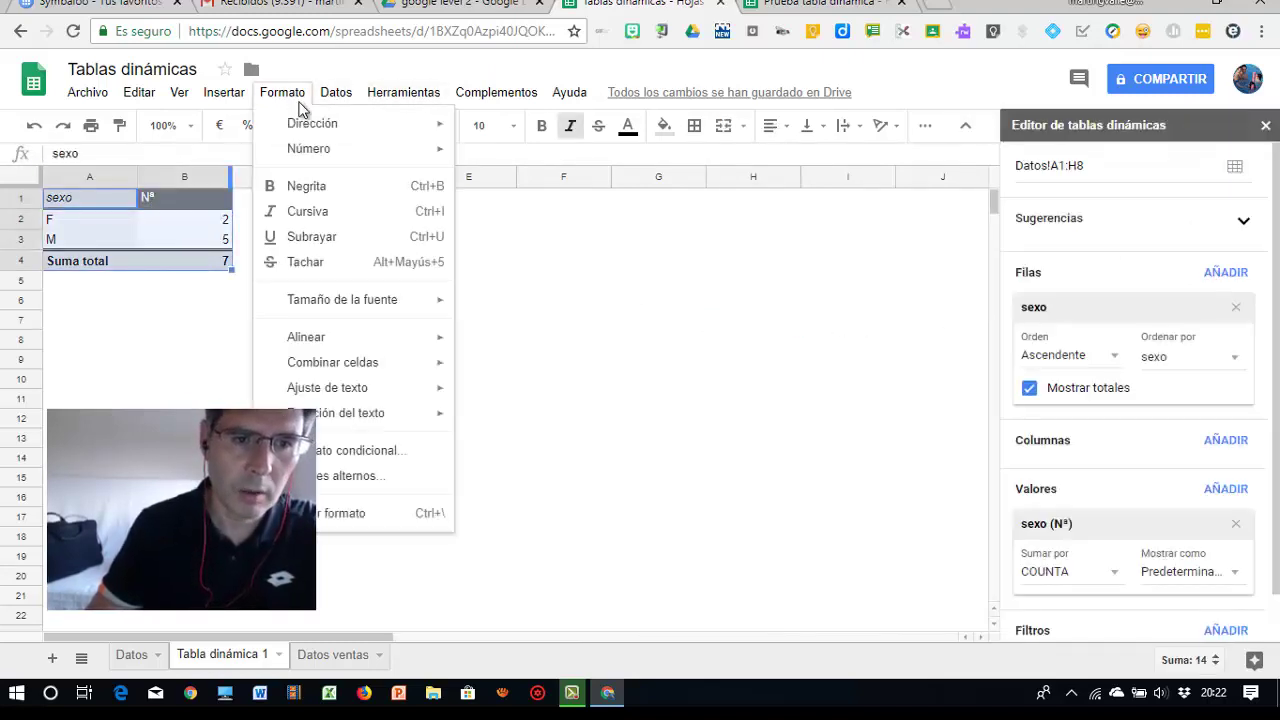
click(340, 477)
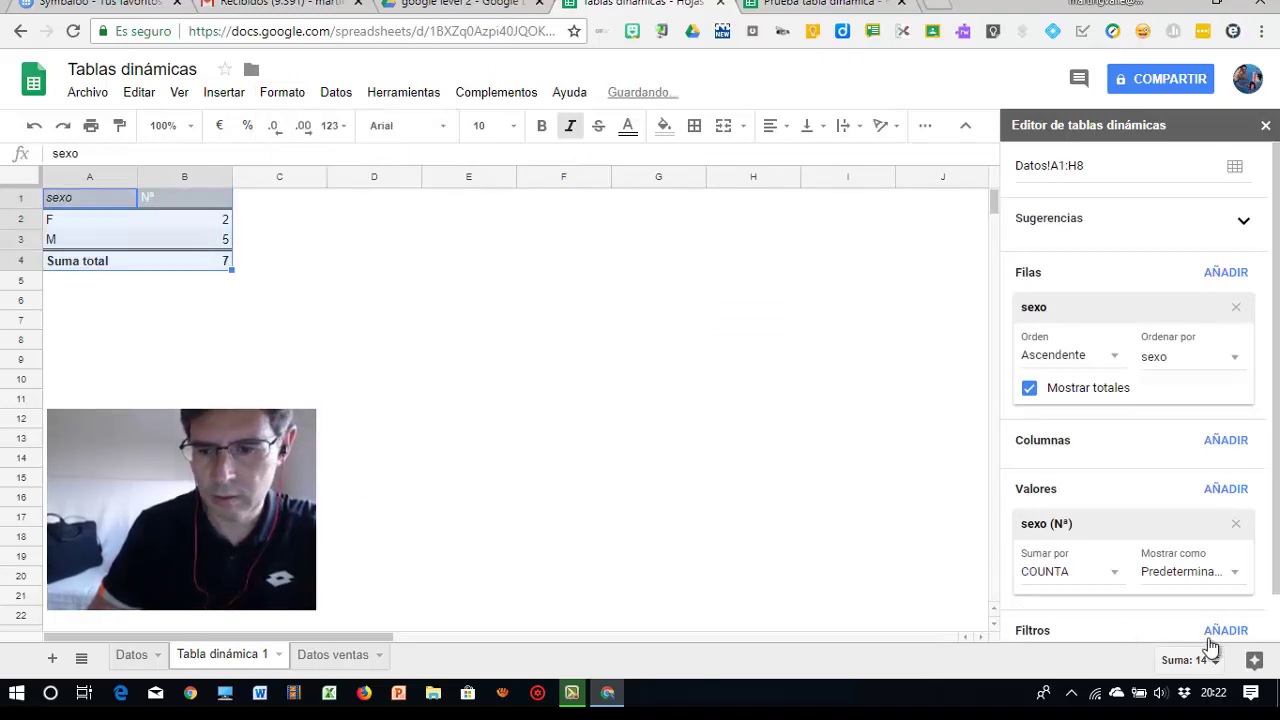
click(1266, 126)
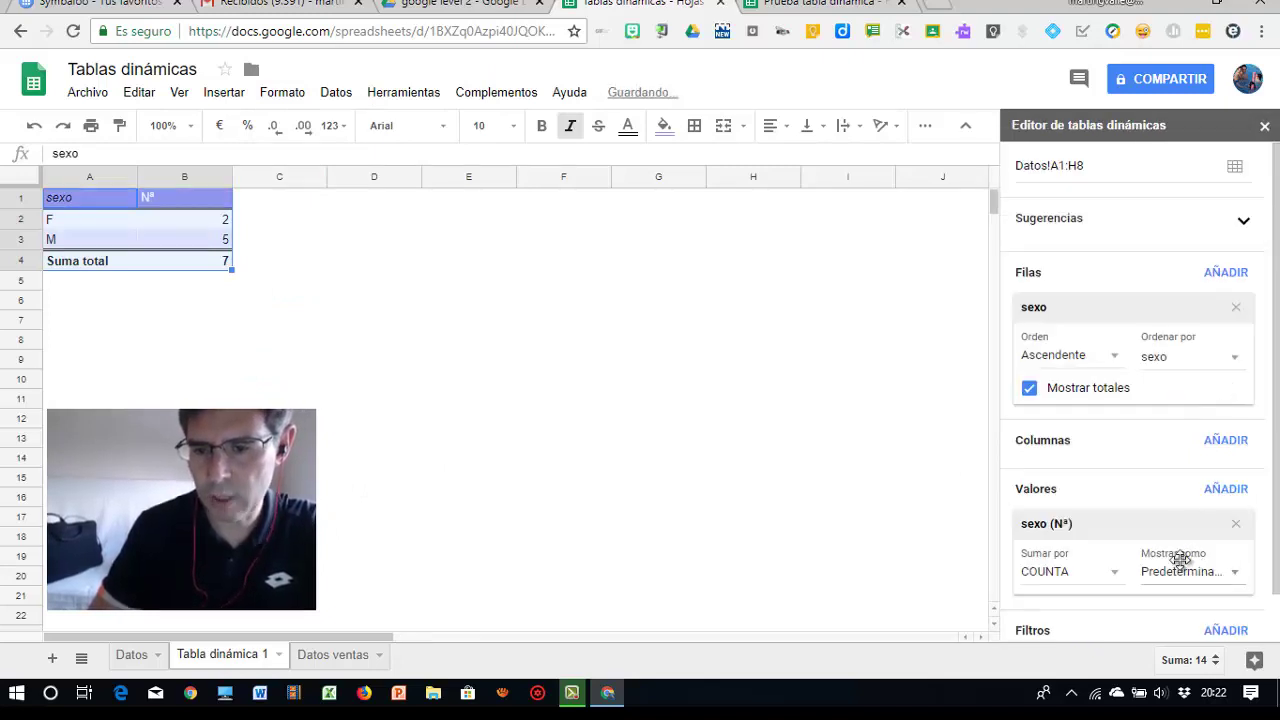
click(1225, 389)
click(378, 383)
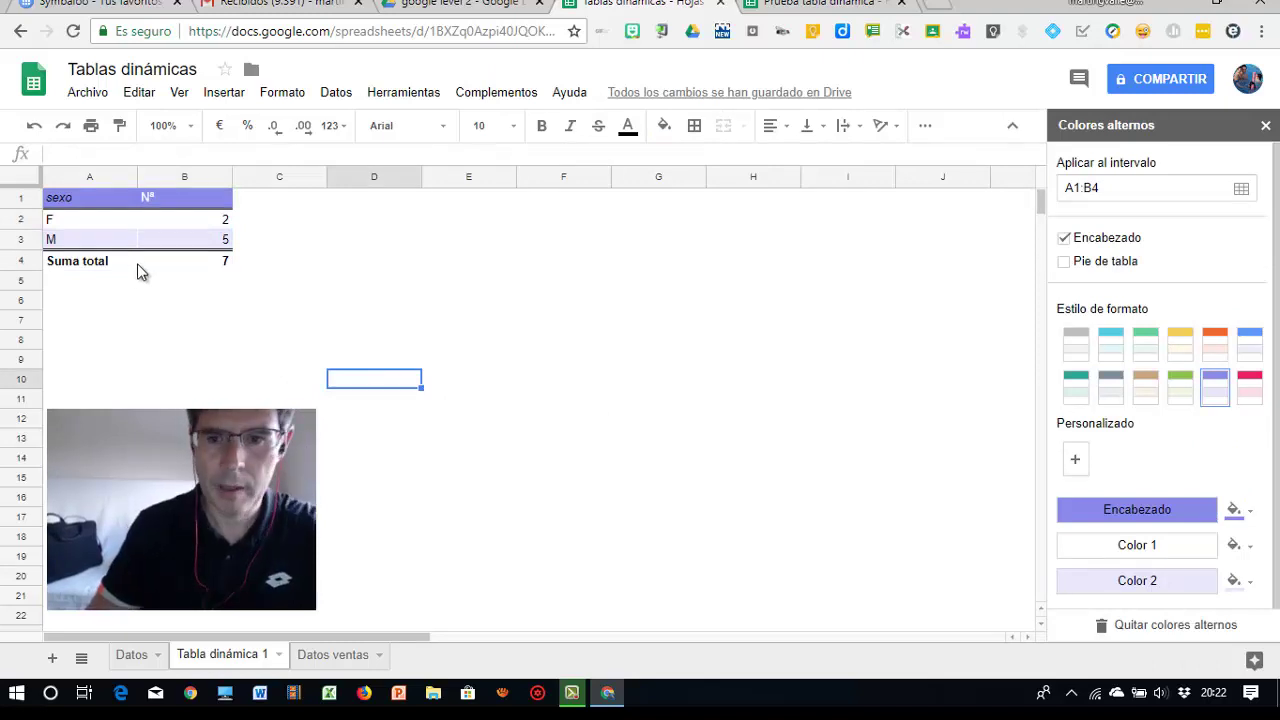
click(1265, 126)
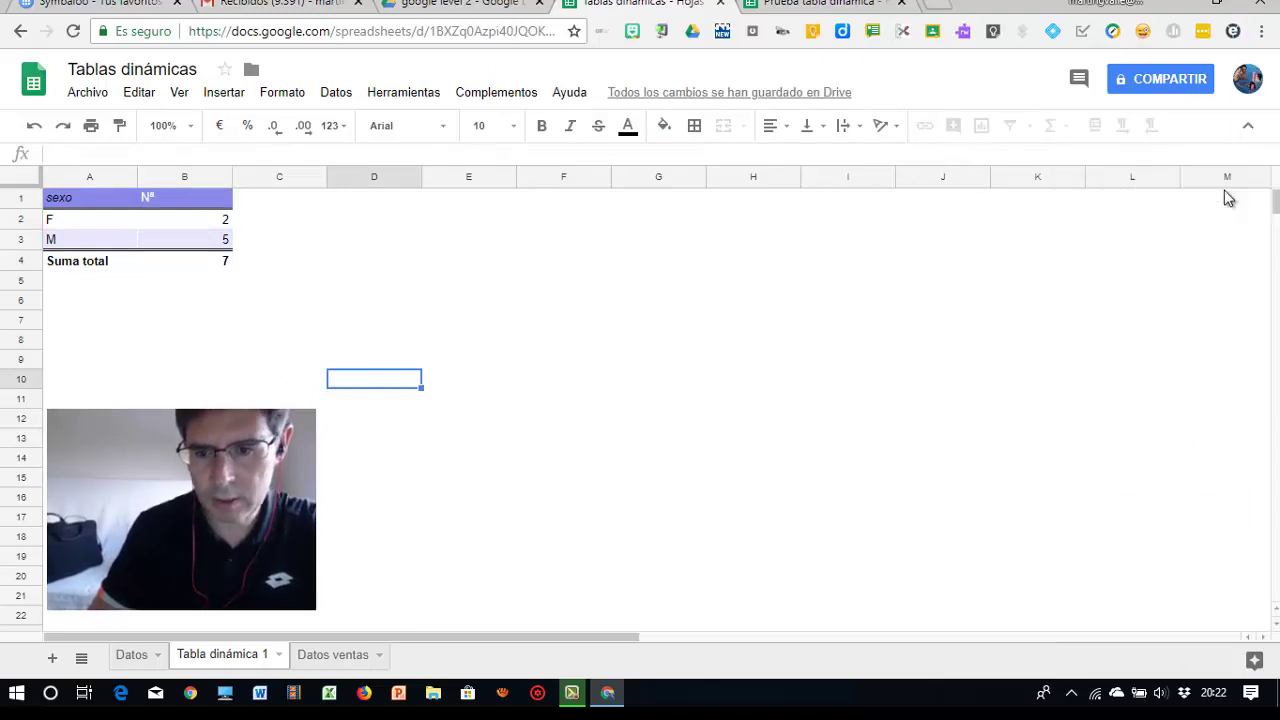
- Toggle Mostrar totales off and back on, keeping the total row, then return to Datos
click(134, 221)
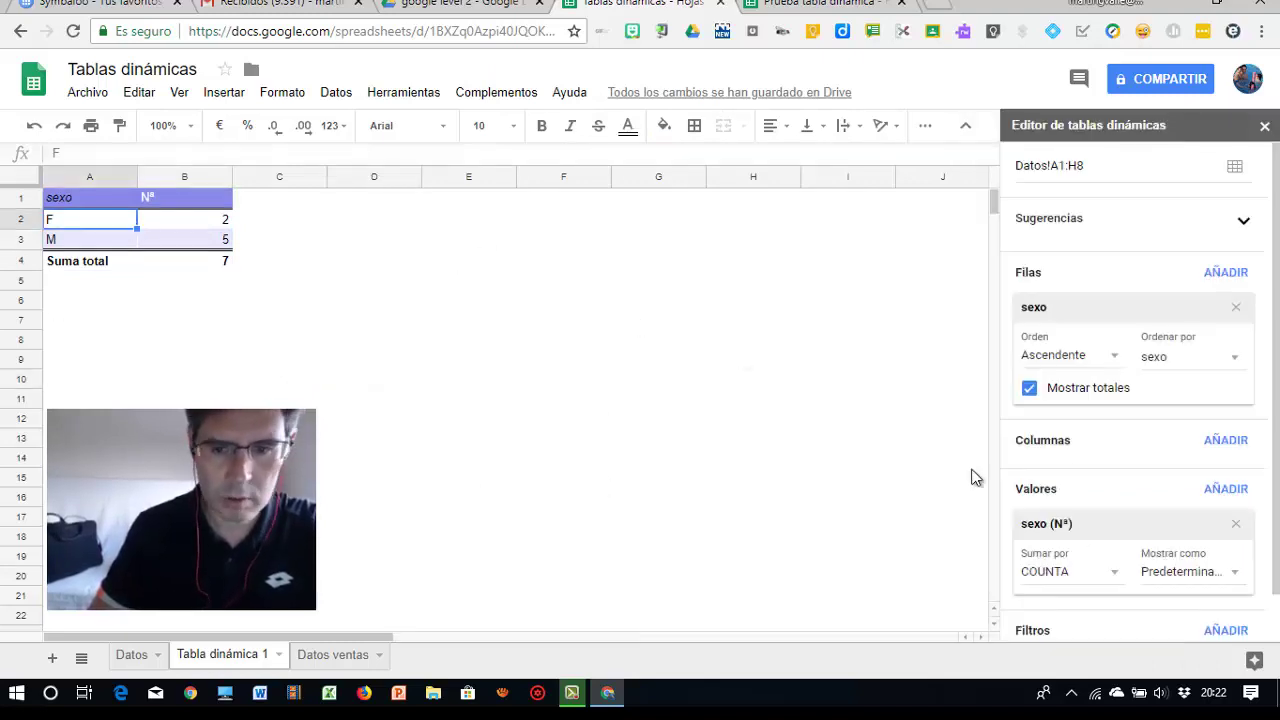
click(1028, 389)
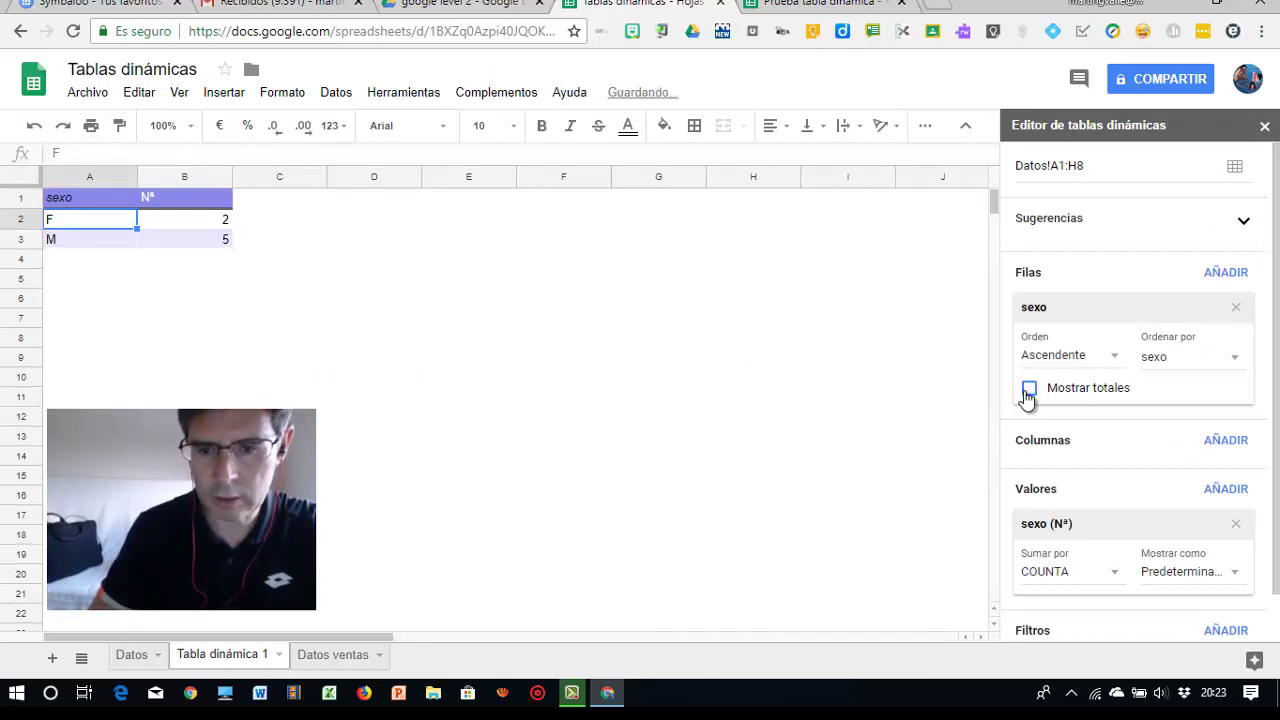
click(1028, 389)
click(1028, 389)
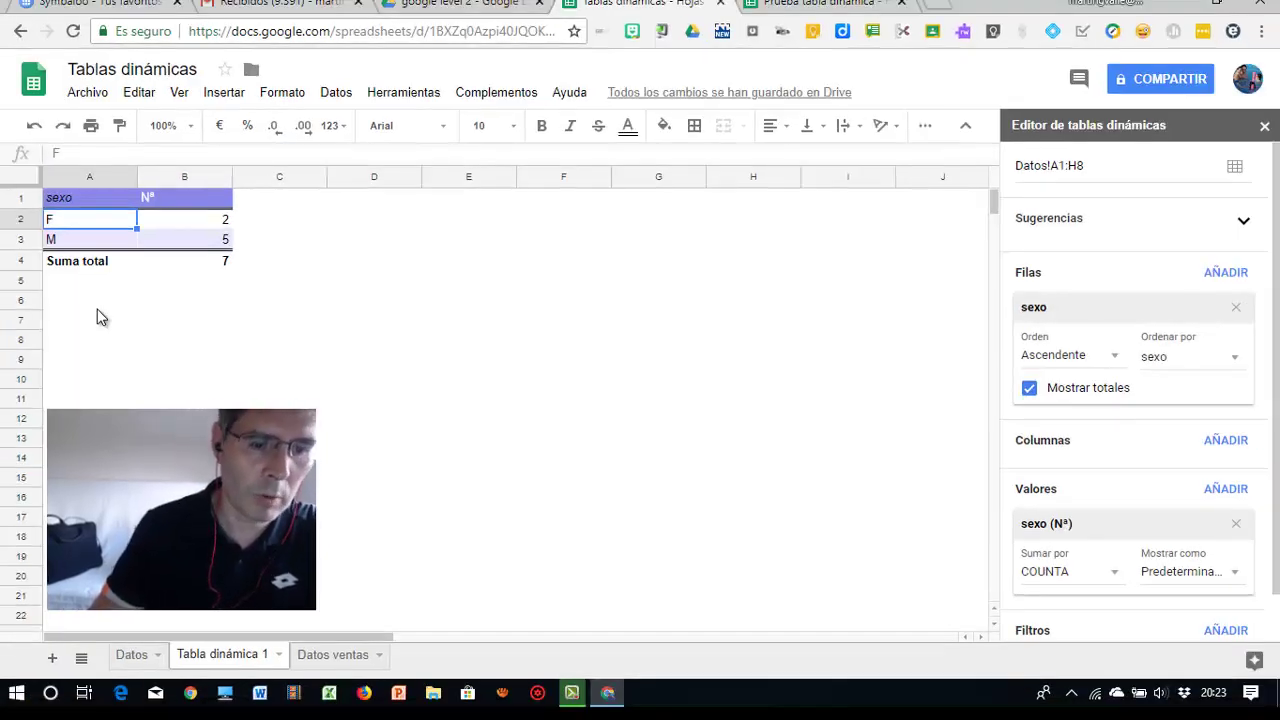
click(129, 656)
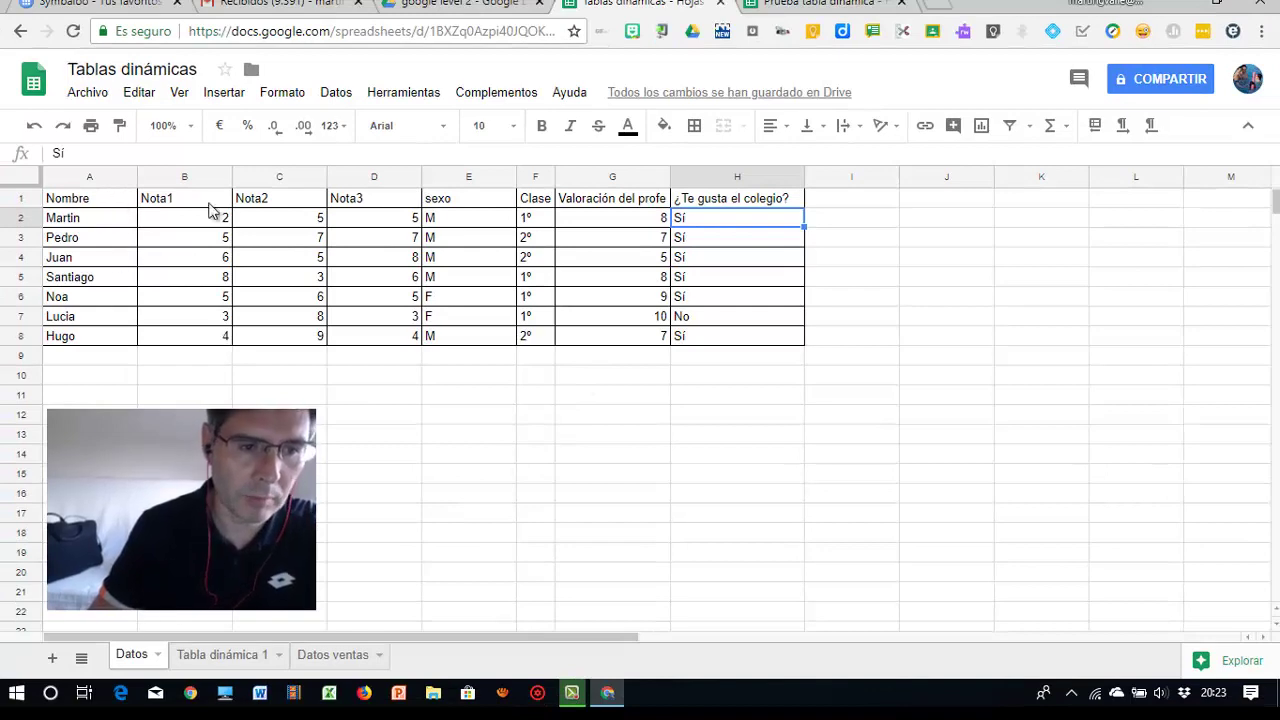
- Pivot A1:H8 into Tabla dinámica 2: Clase rows, COUNTA of Clase (1º 4, 2º 3, total 7)
drag(80, 198, 768, 338)
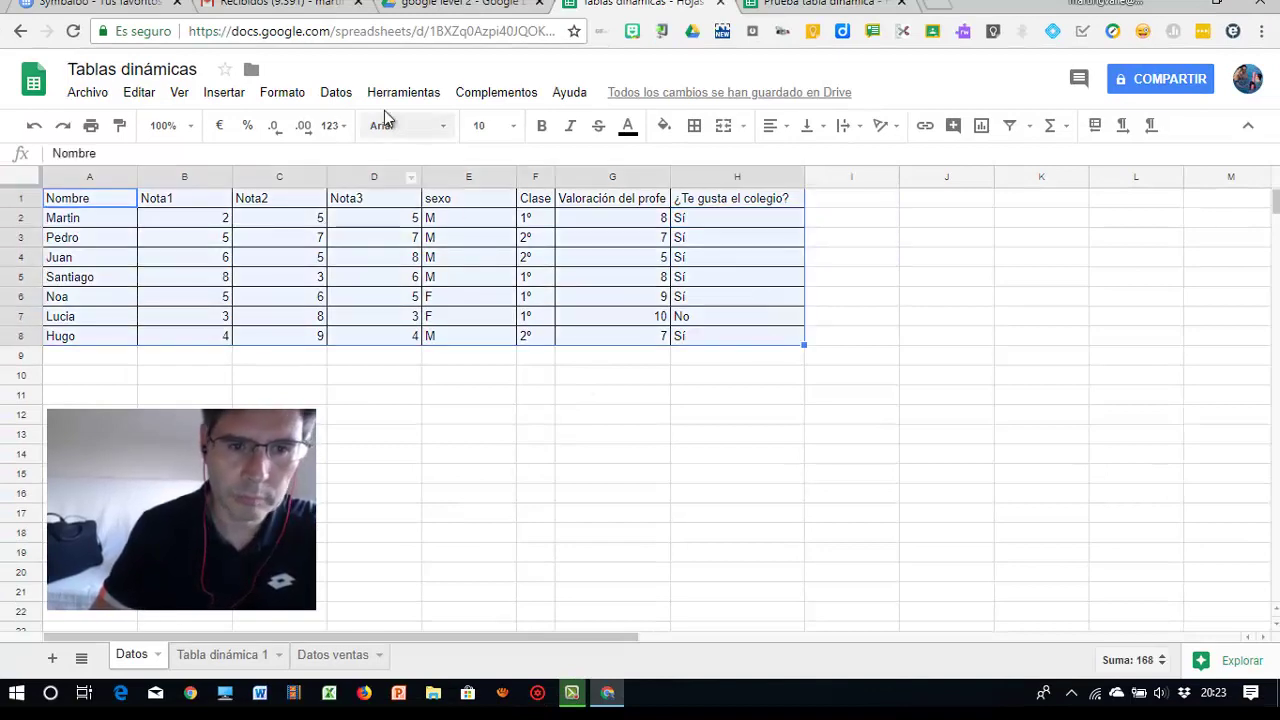
click(345, 93)
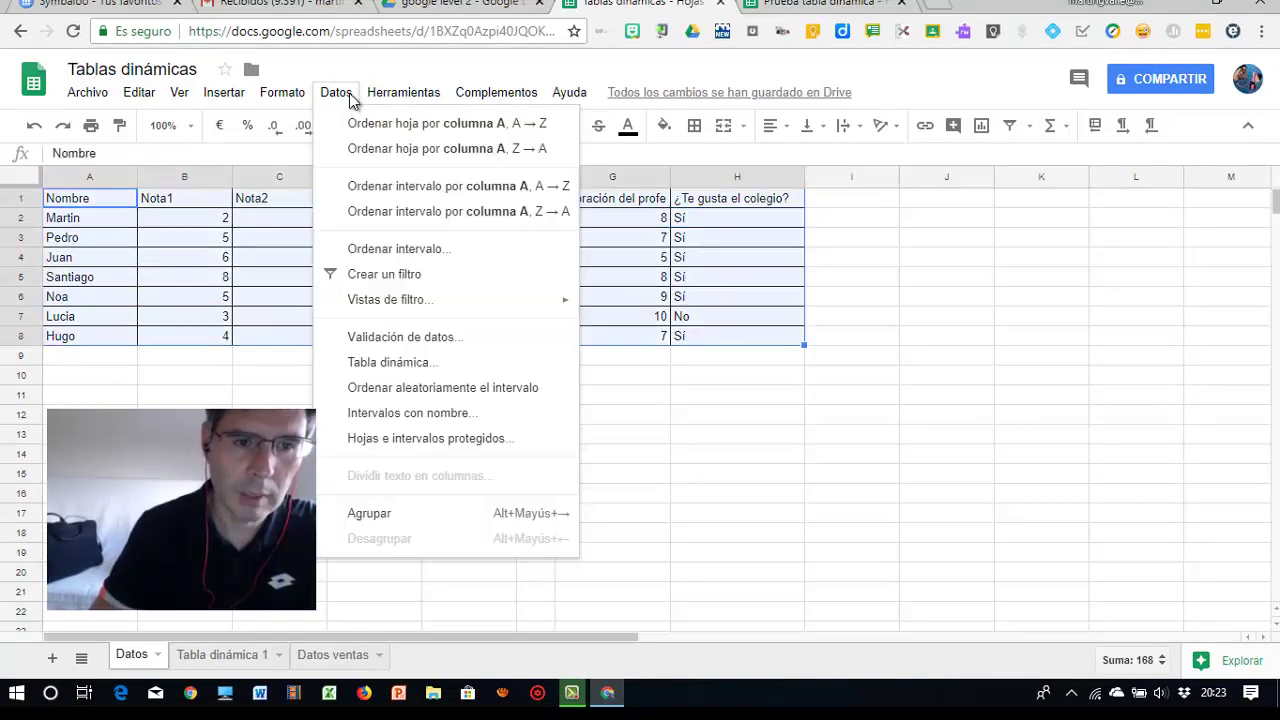
click(390, 362)
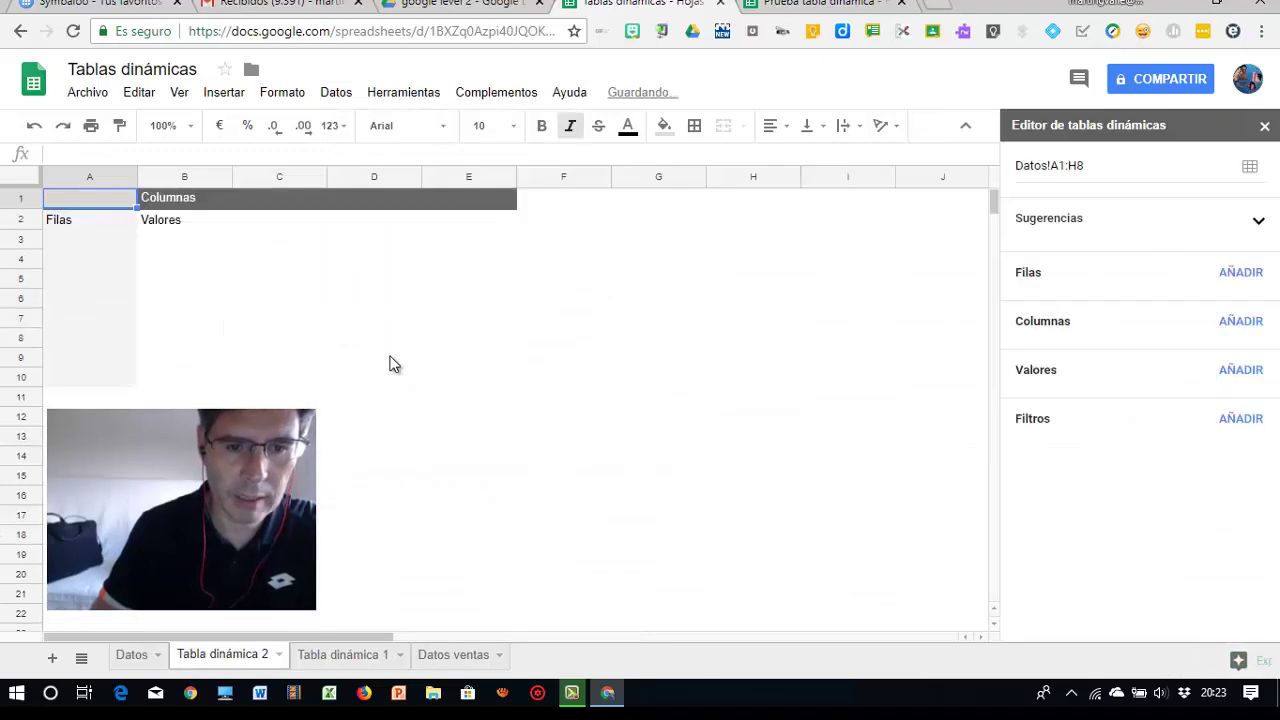
click(1245, 276)
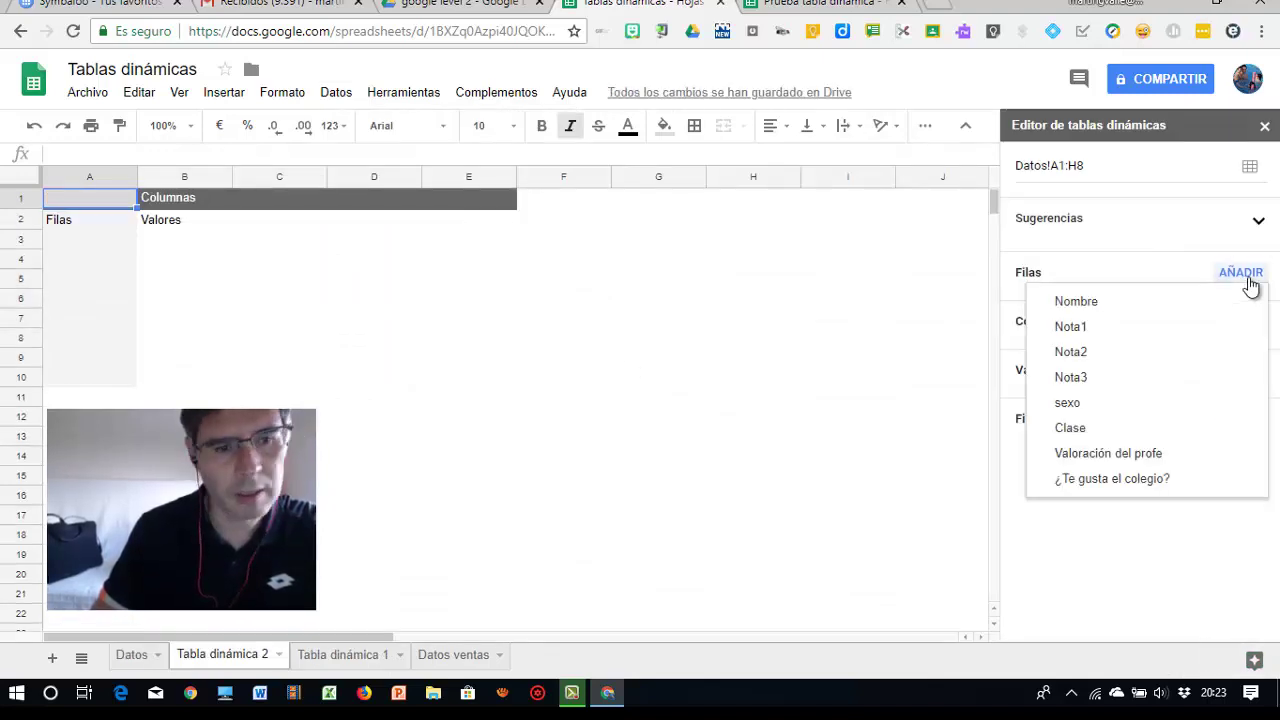
click(1068, 427)
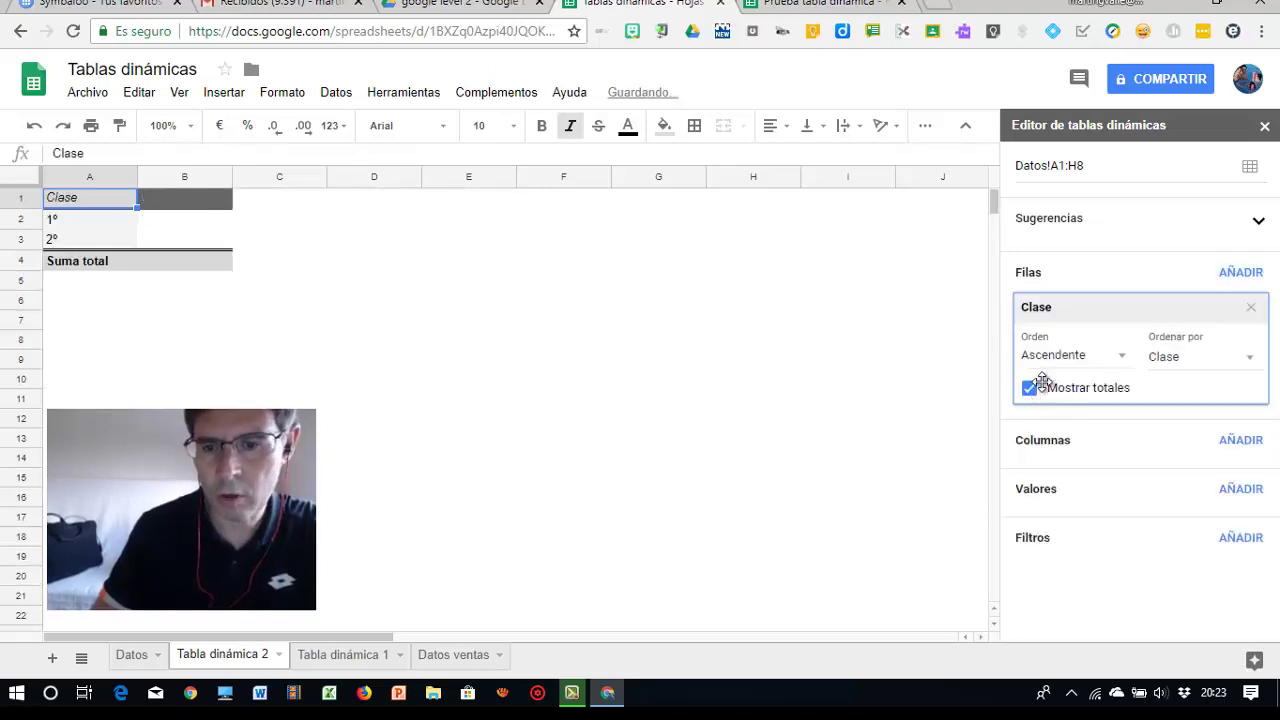
click(1241, 490)
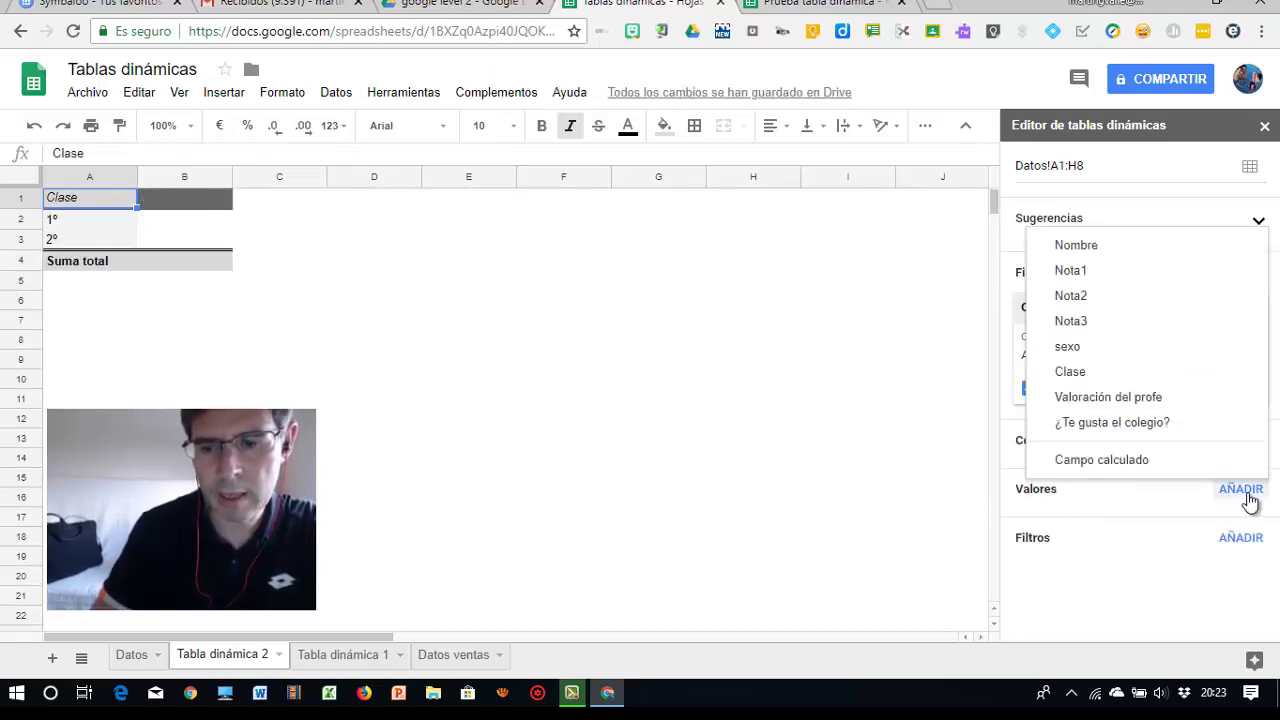
click(1058, 372)
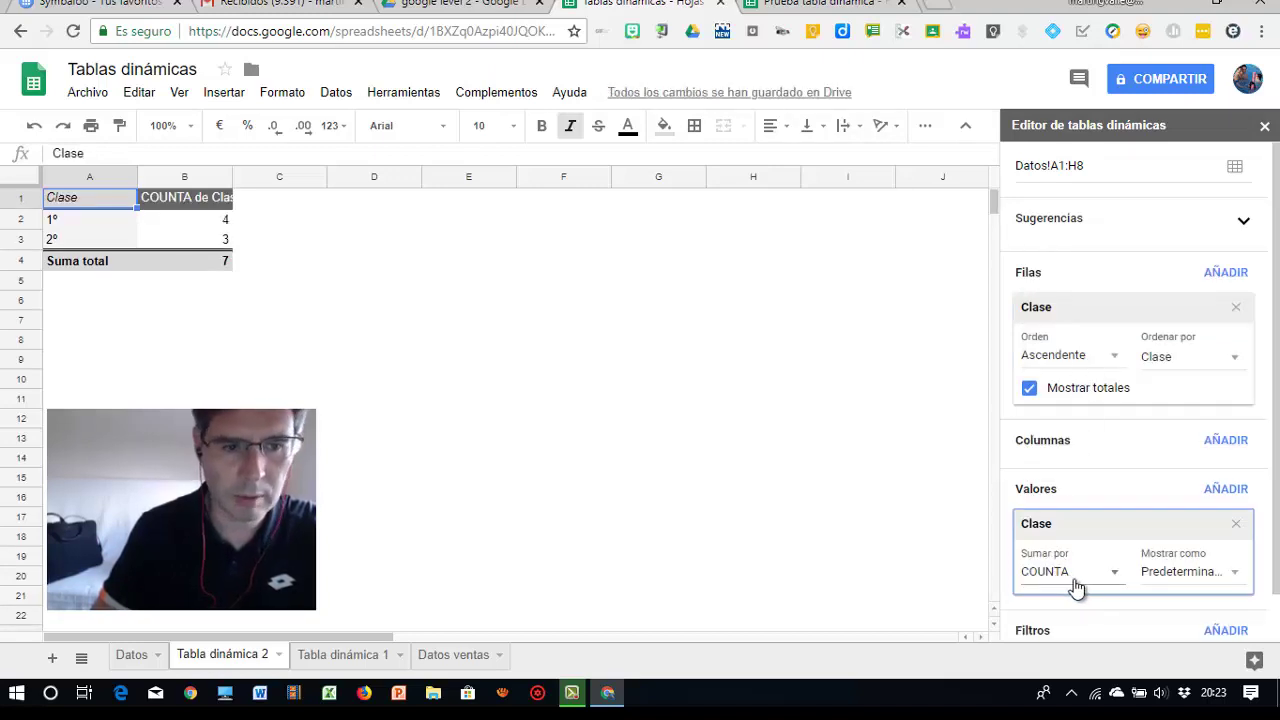
click(484, 380)
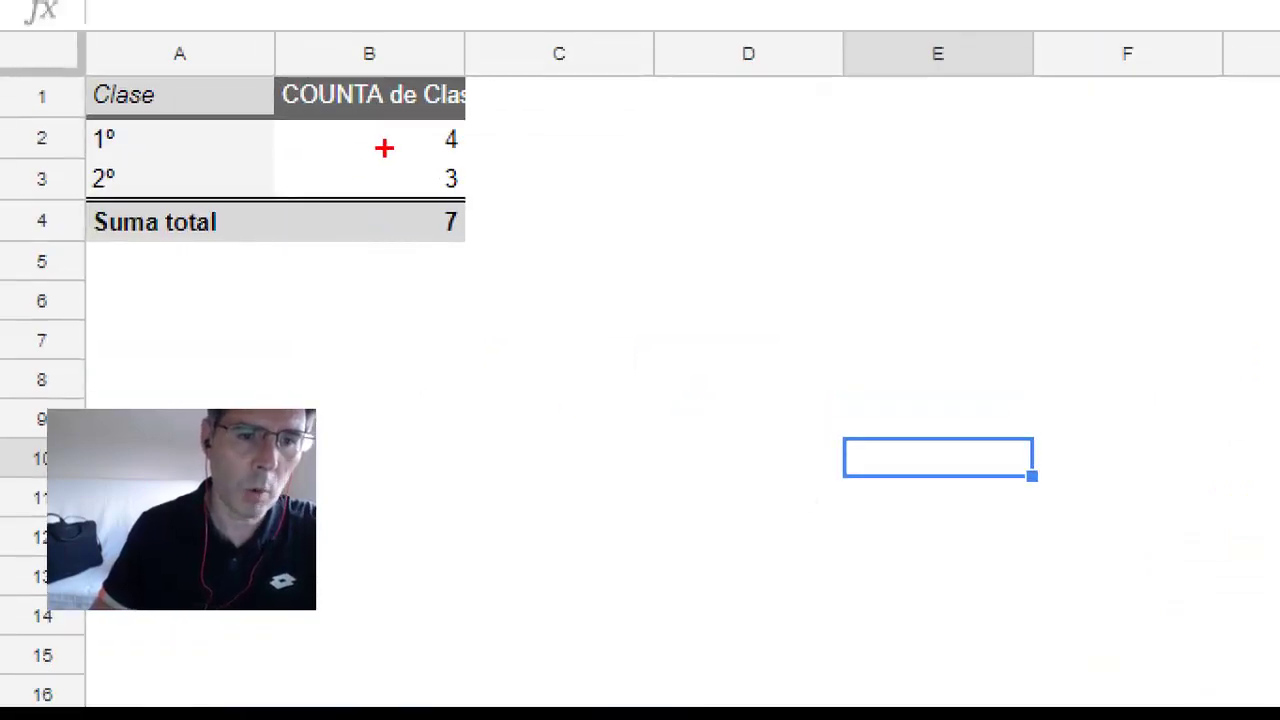
drag(406, 143, 224, 128)
drag(366, 179, 223, 177)
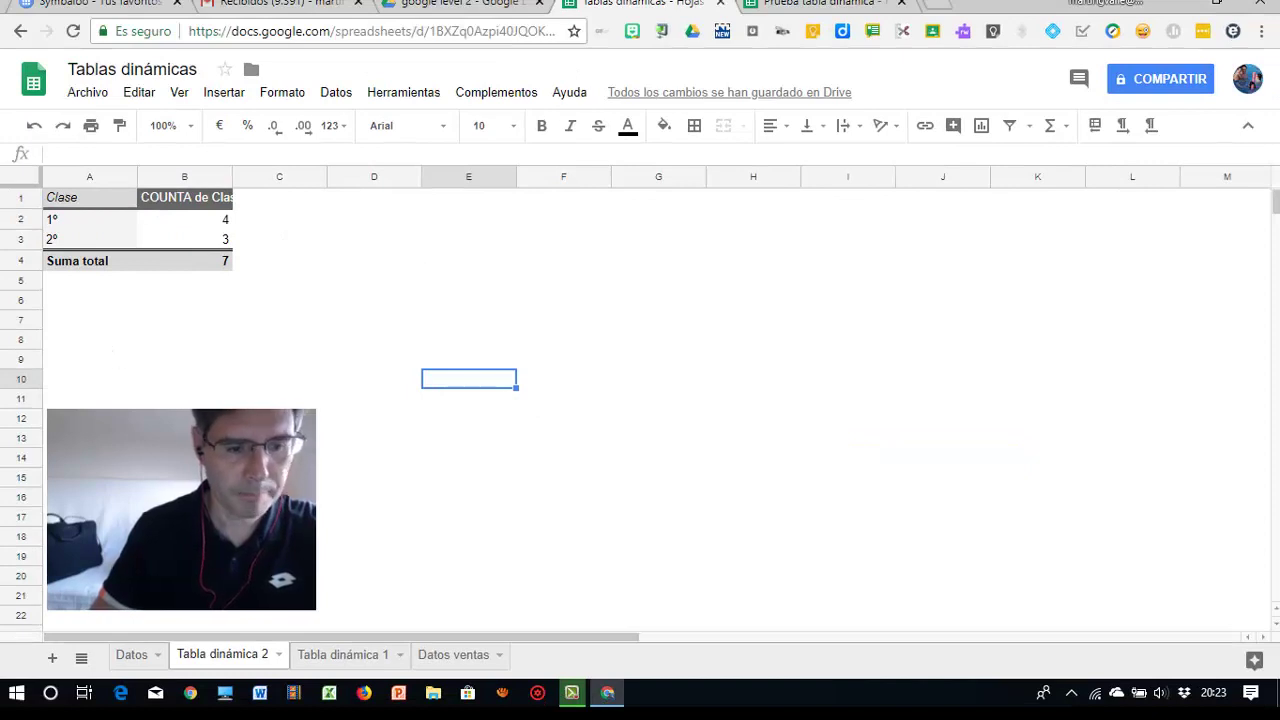
- Return to the Datos sheet with the seven-student grades table
click(128, 654)
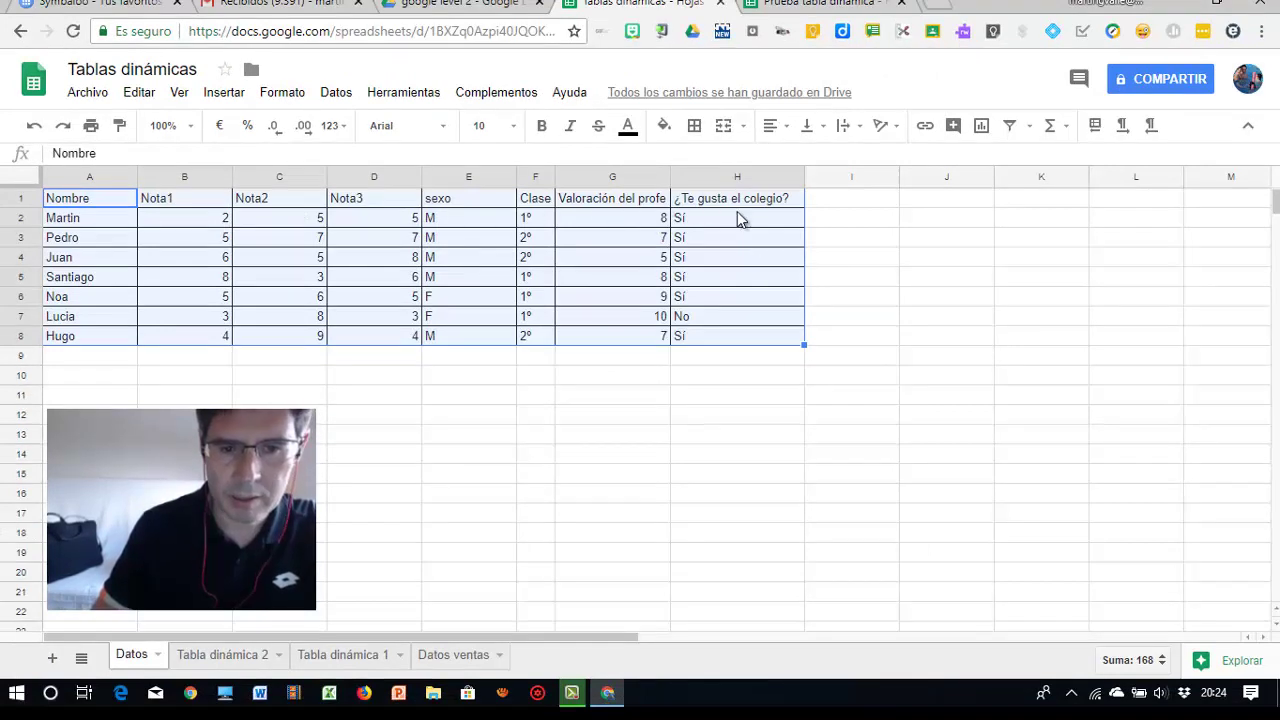
- Build a pivot table of the grades with sexo rows summing Nota1 (F 8, M 25, total 33)
click(336, 95)
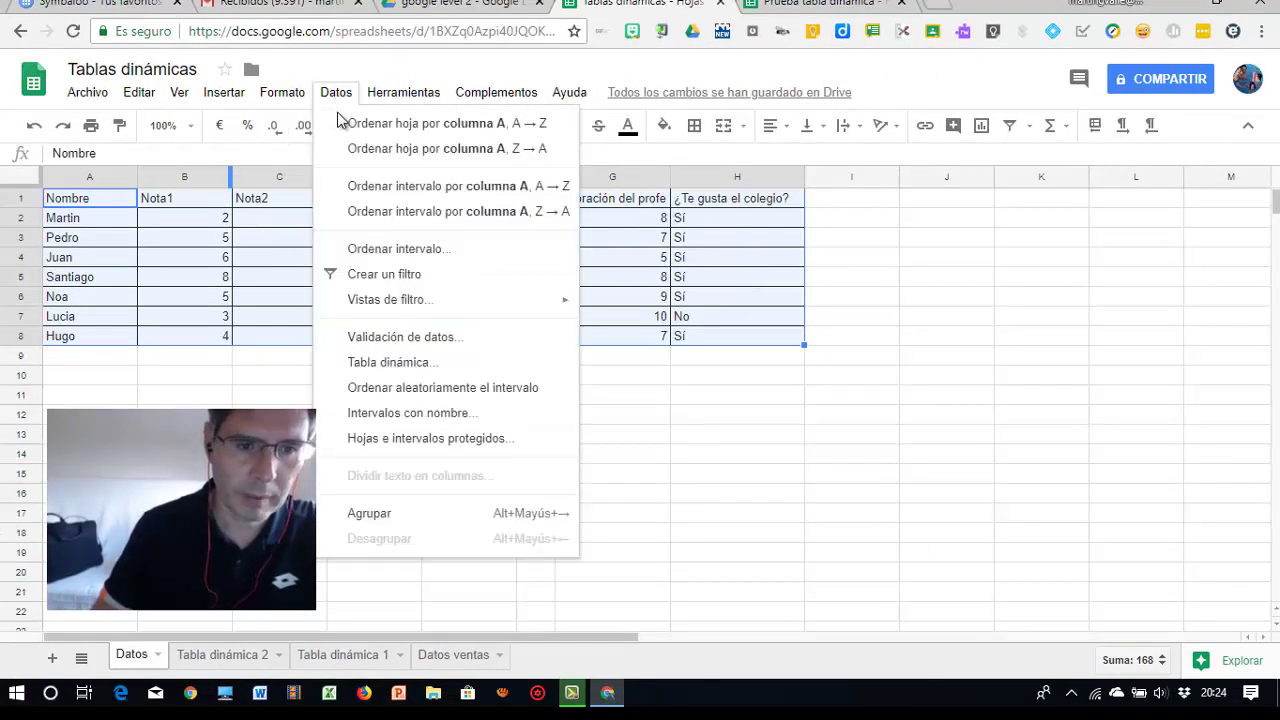
click(383, 362)
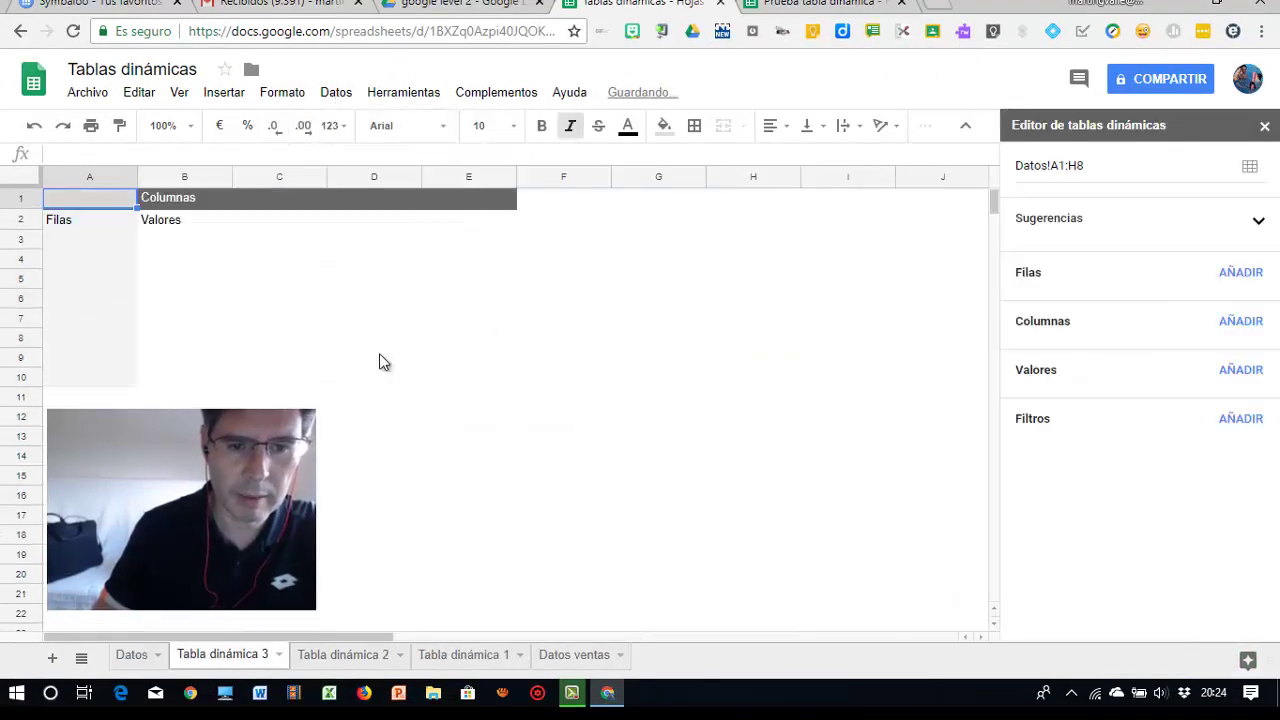
click(1252, 285)
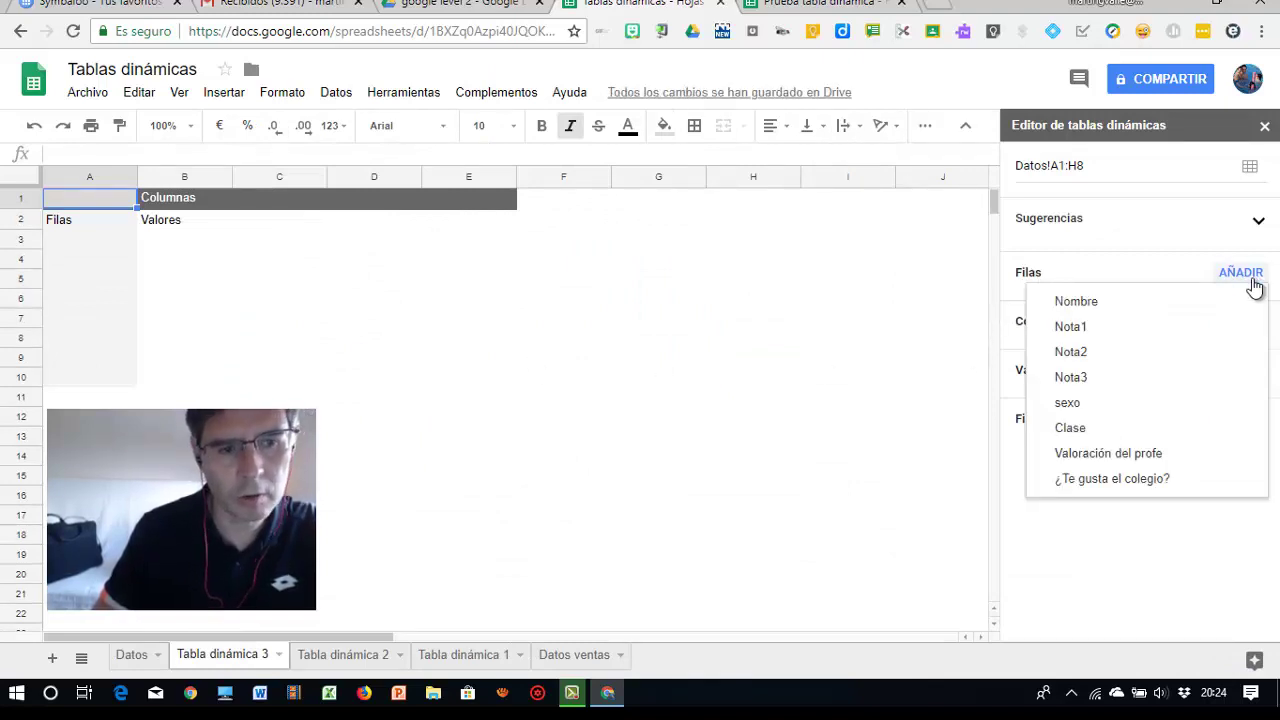
click(1067, 402)
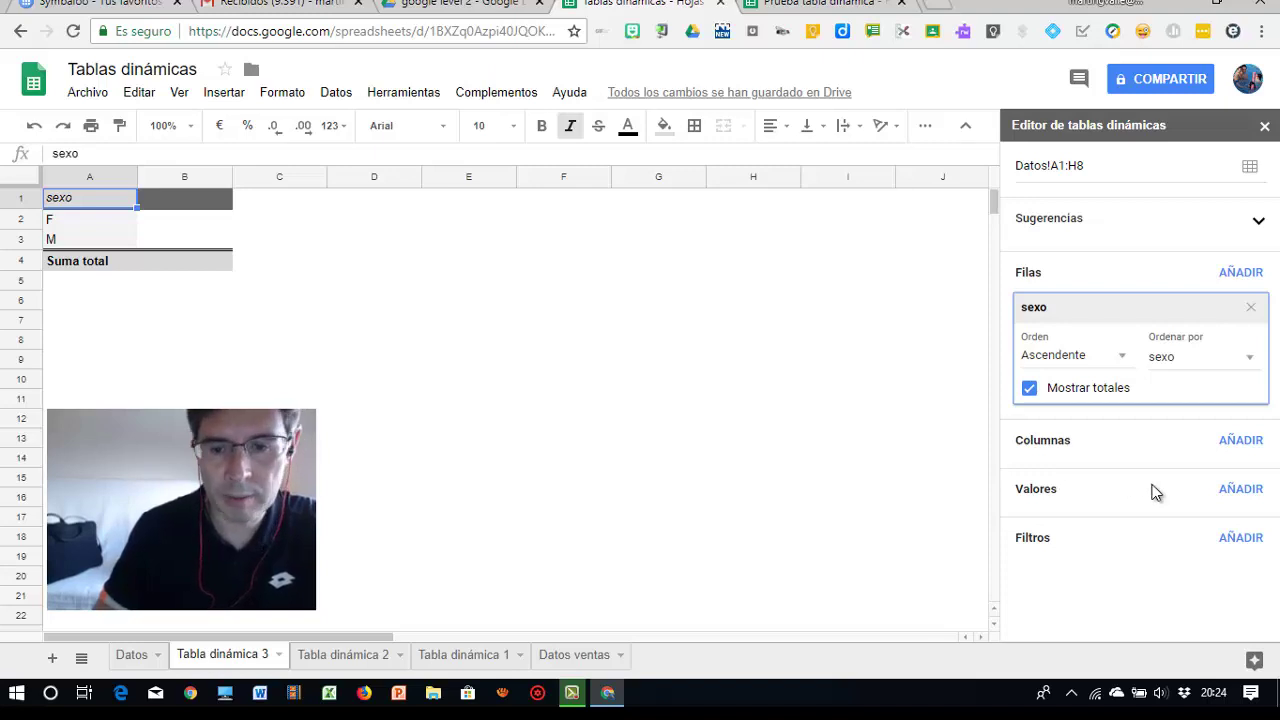
click(1236, 490)
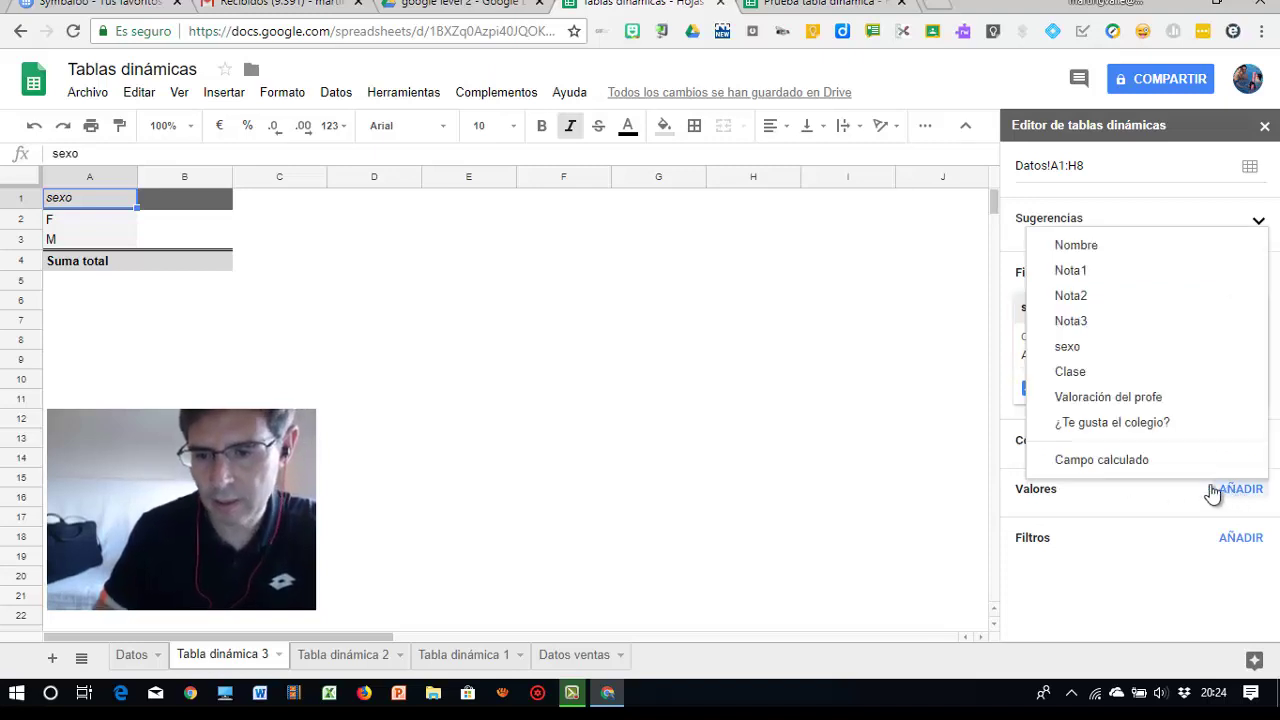
click(1099, 271)
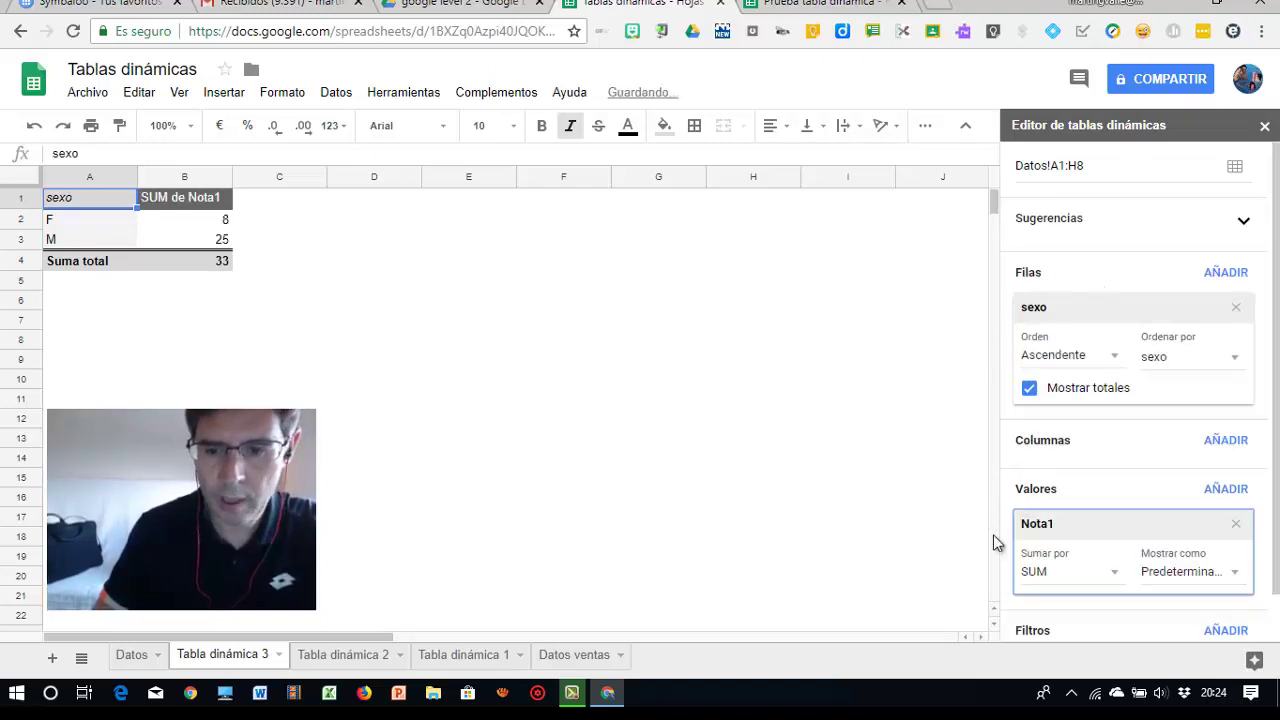
click(1106, 578)
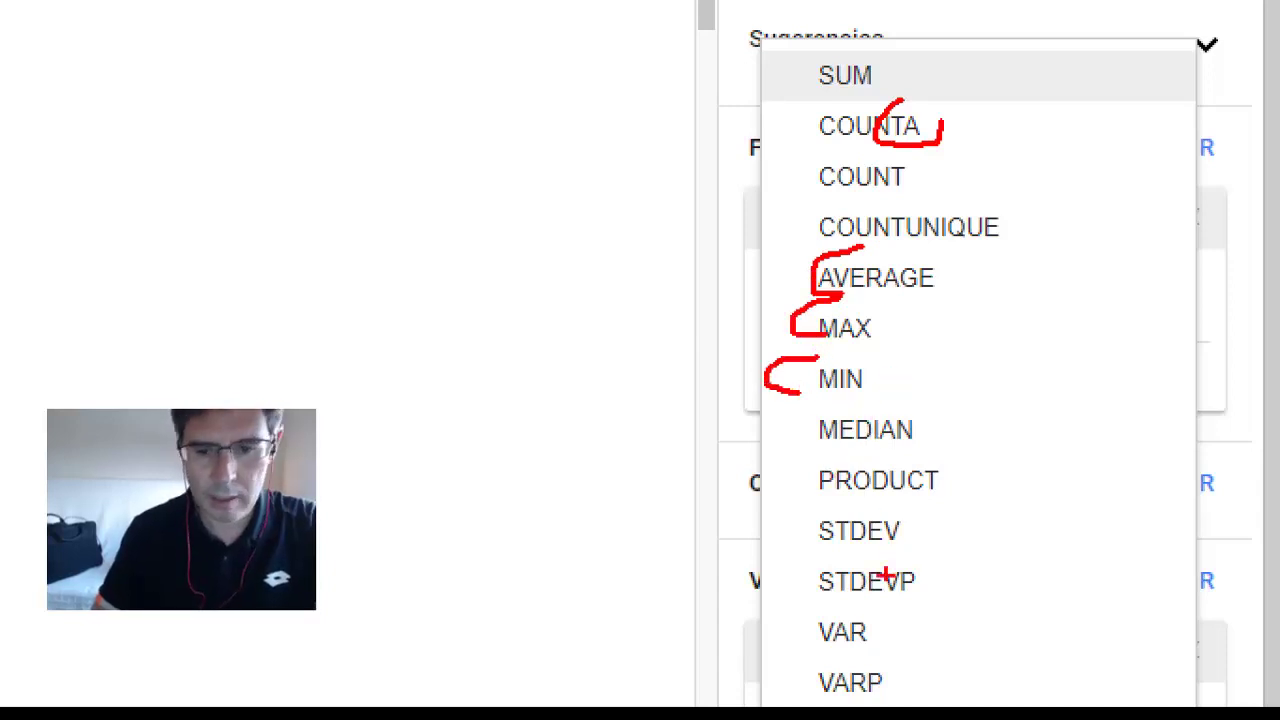
key(Escape)
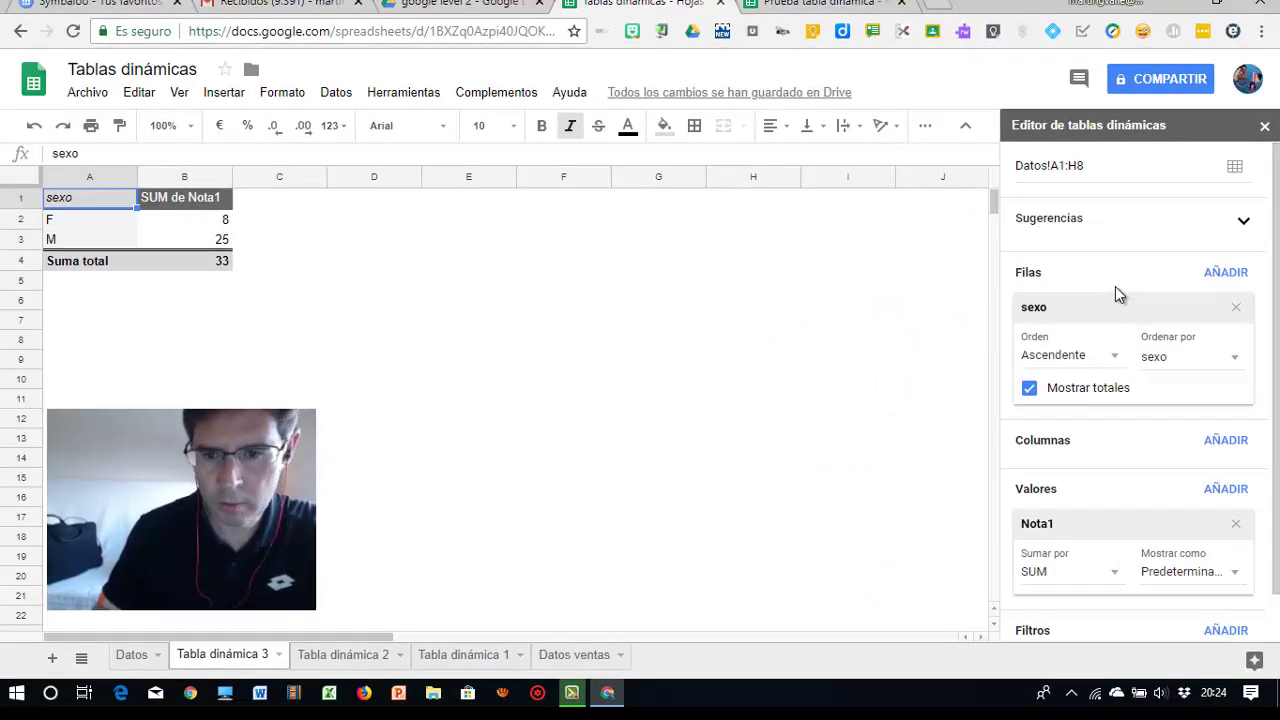
- Switch Nota1 to AVERAGE and add Nota1 again as a second, summed value column
click(1100, 578)
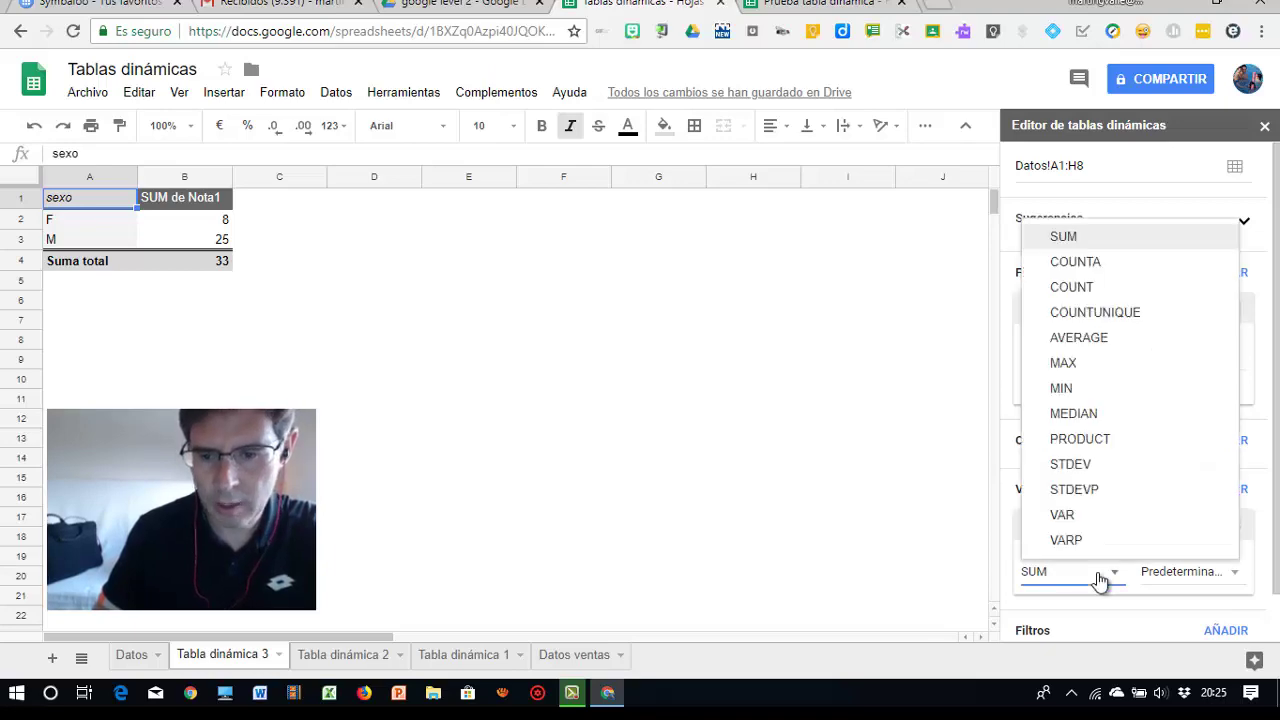
click(1075, 337)
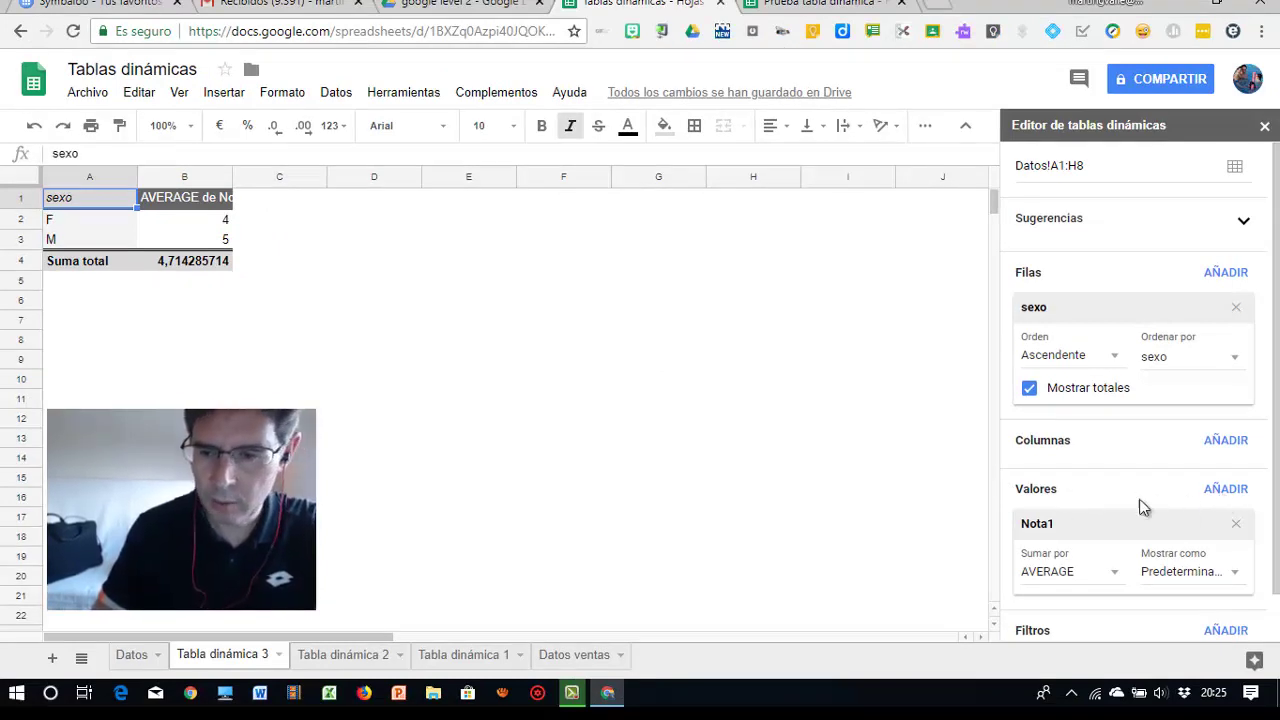
click(1224, 490)
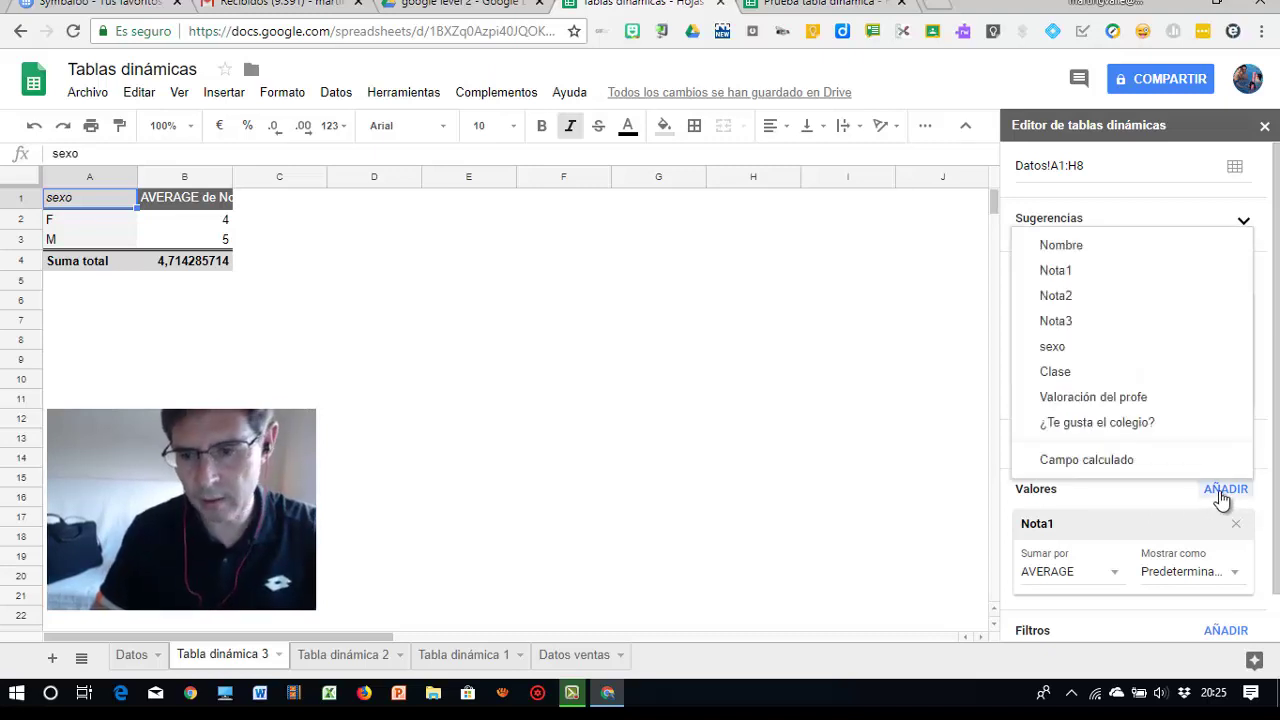
click(1056, 270)
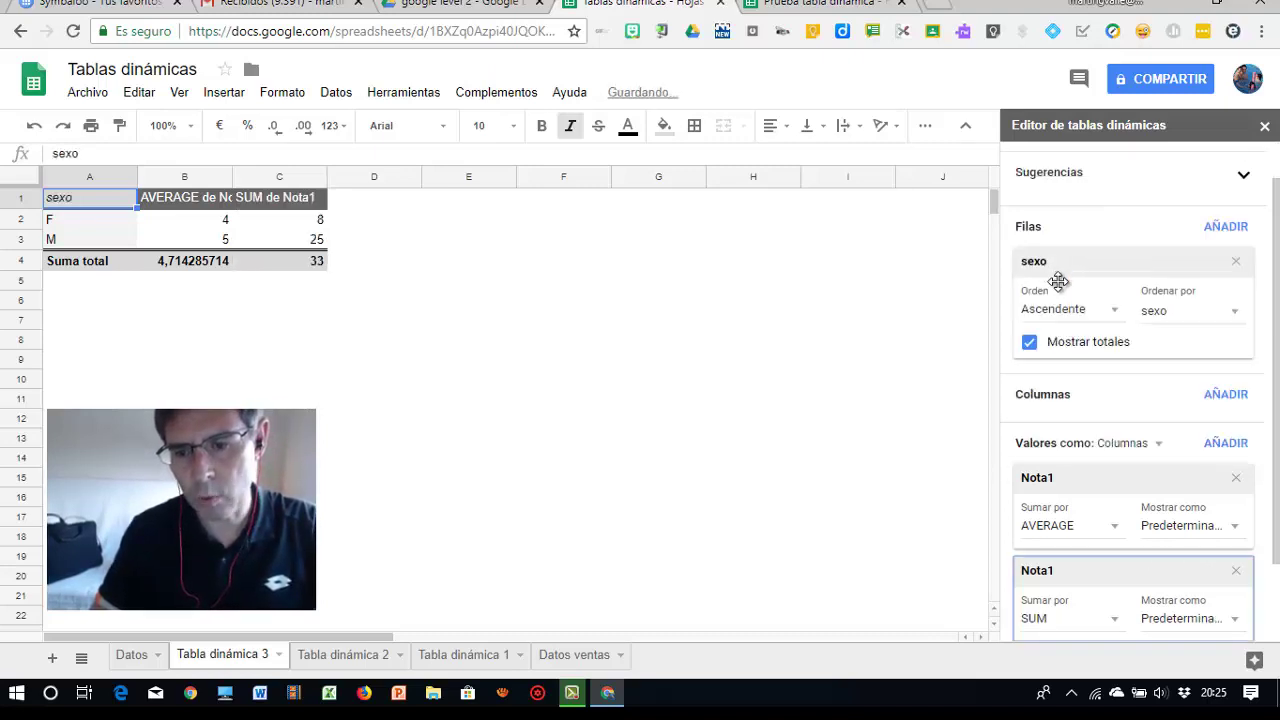
- Set the second Nota1 column to MAX and add a third Nota1 column using MIN
click(1070, 620)
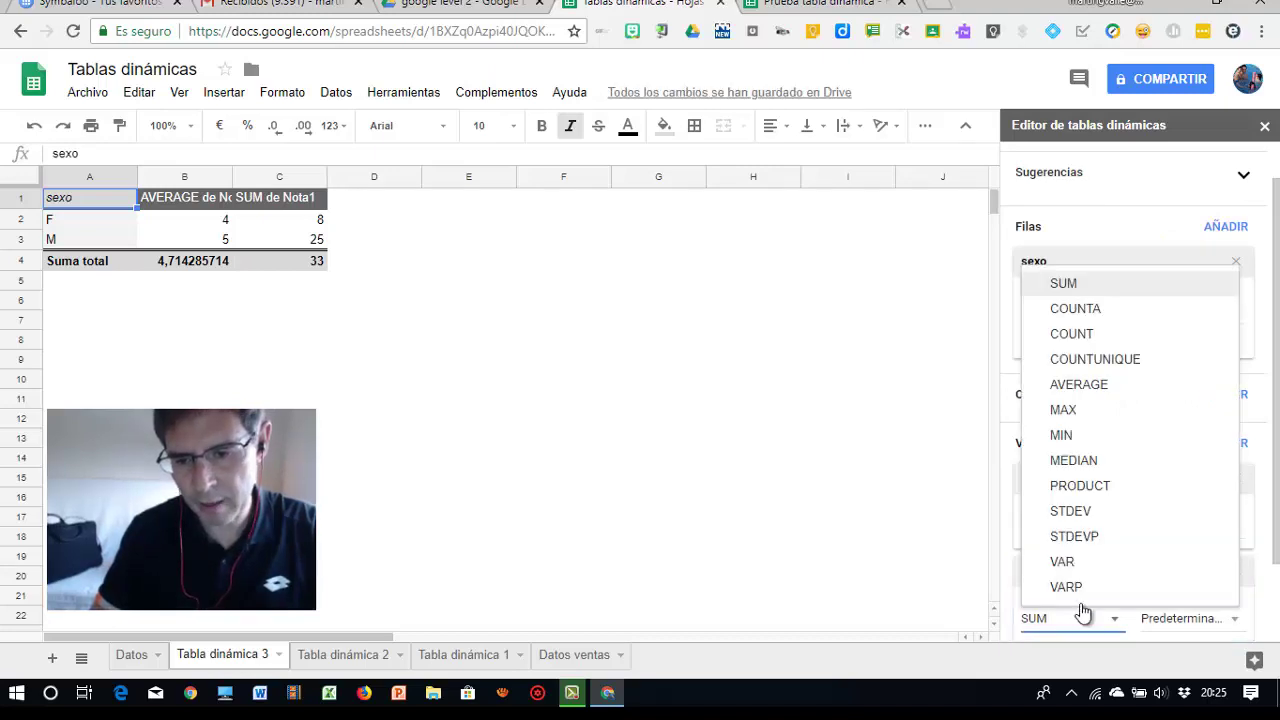
click(1096, 412)
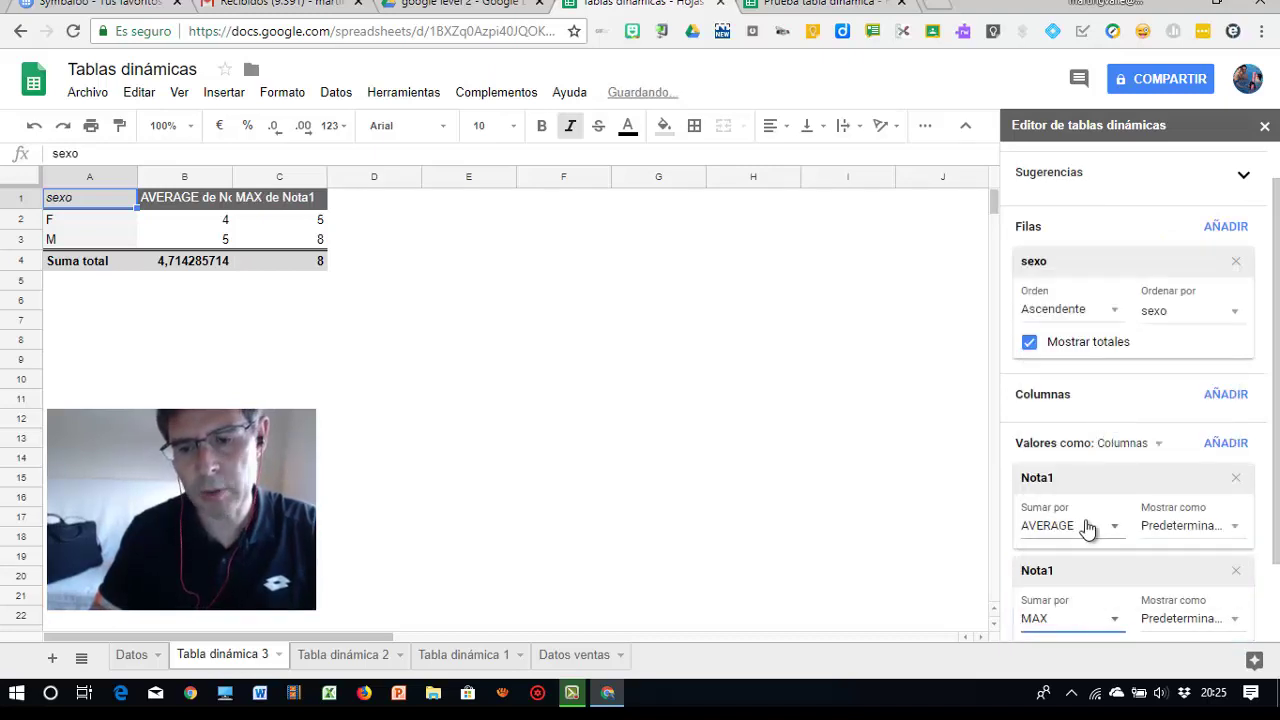
click(1217, 446)
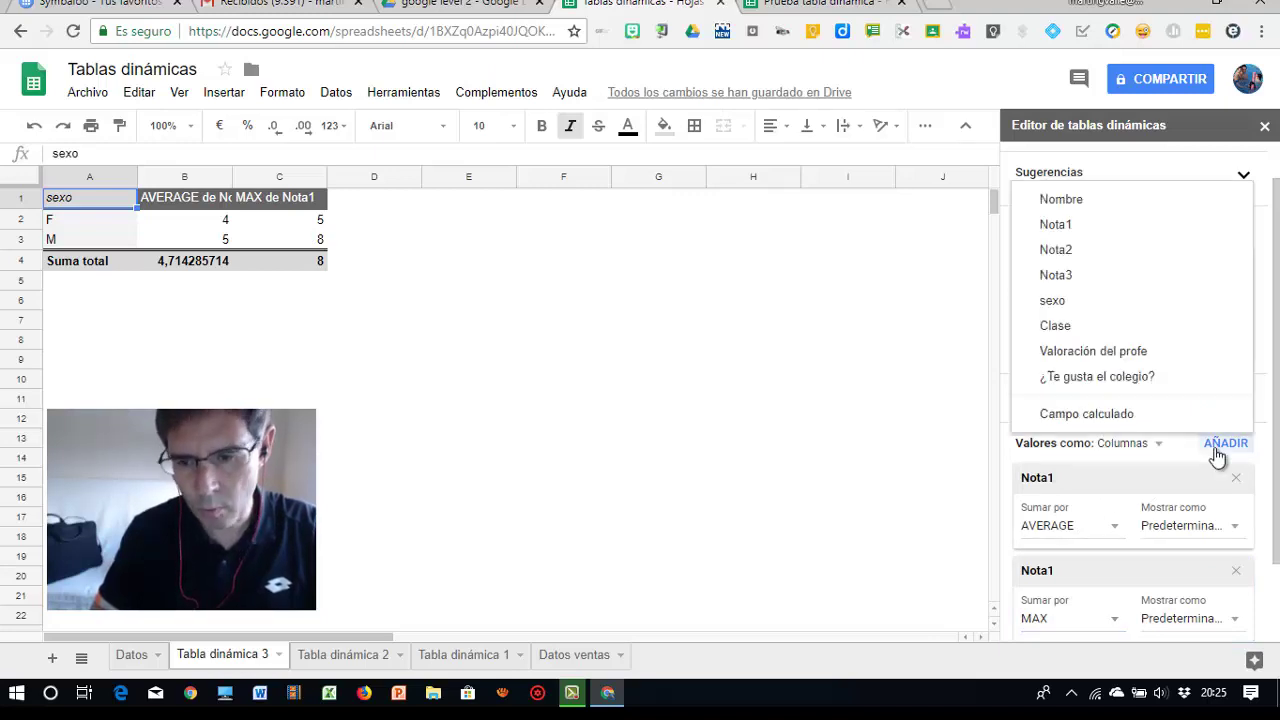
click(1078, 228)
click(1094, 521)
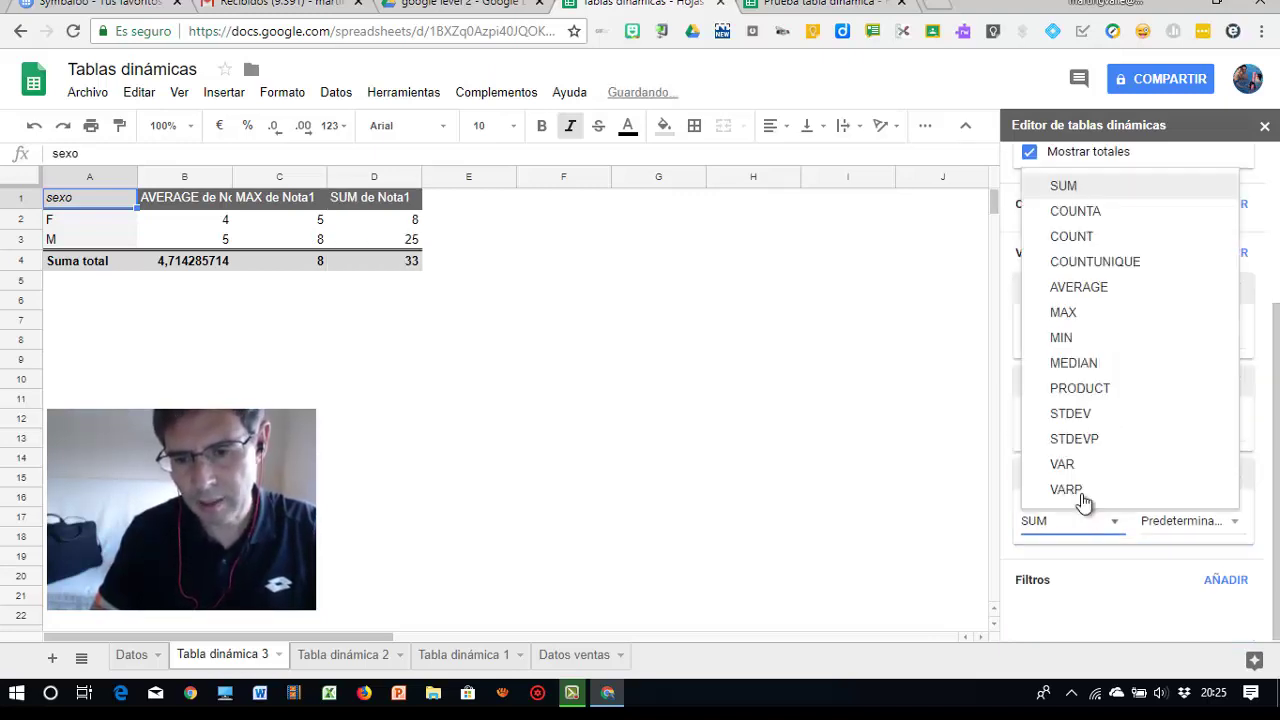
click(1077, 339)
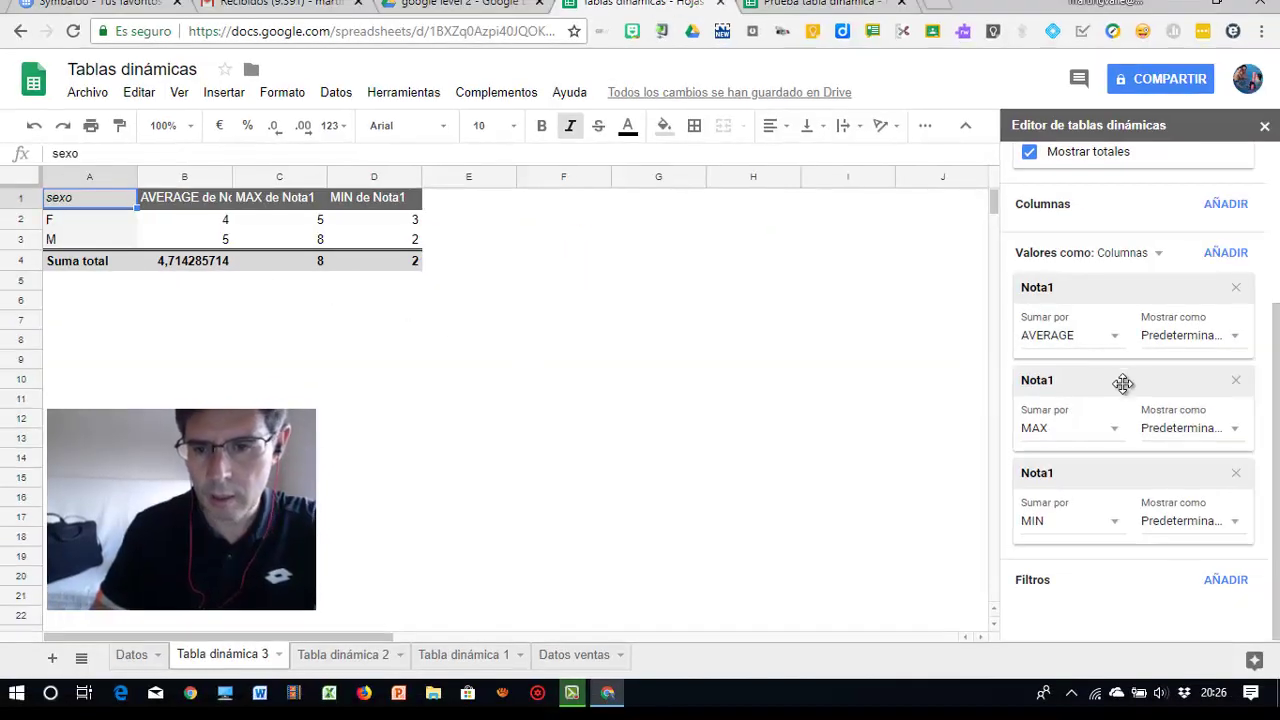
scroll(1123, 385, up, 2)
scroll(1123, 388, up, 2)
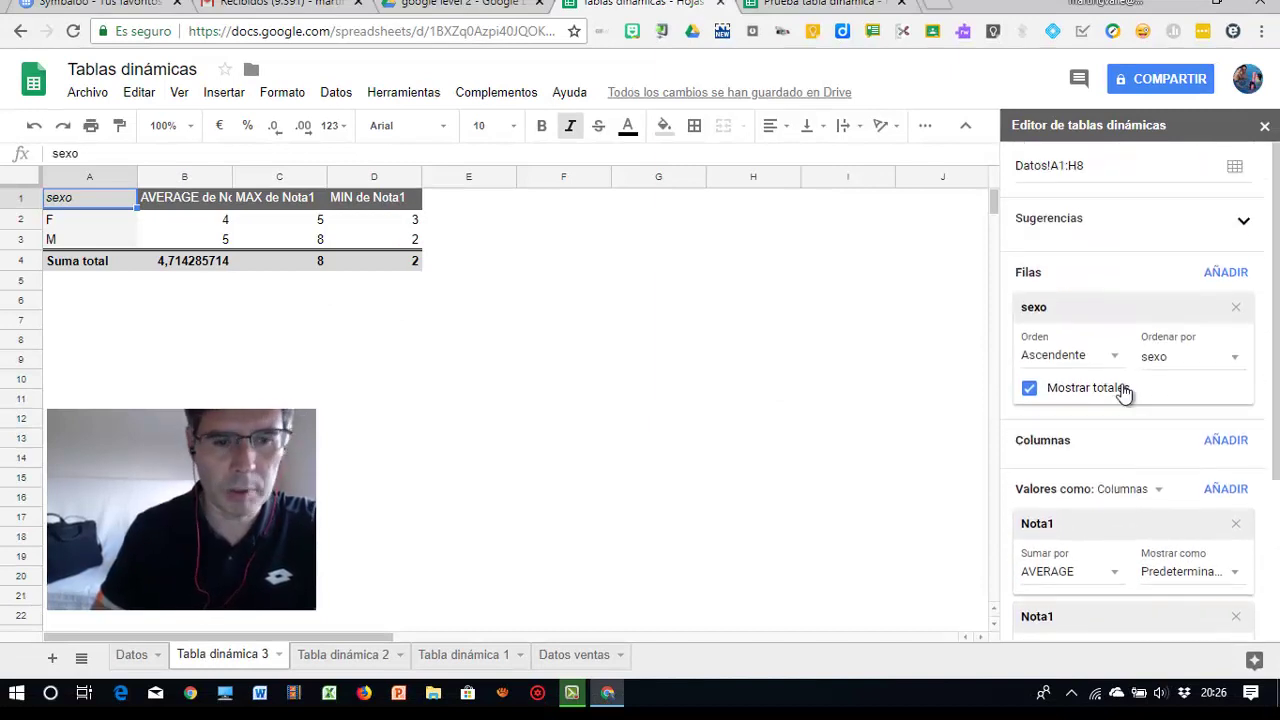
- Select the grades table A1:H8 on the Datos sheet
click(131, 656)
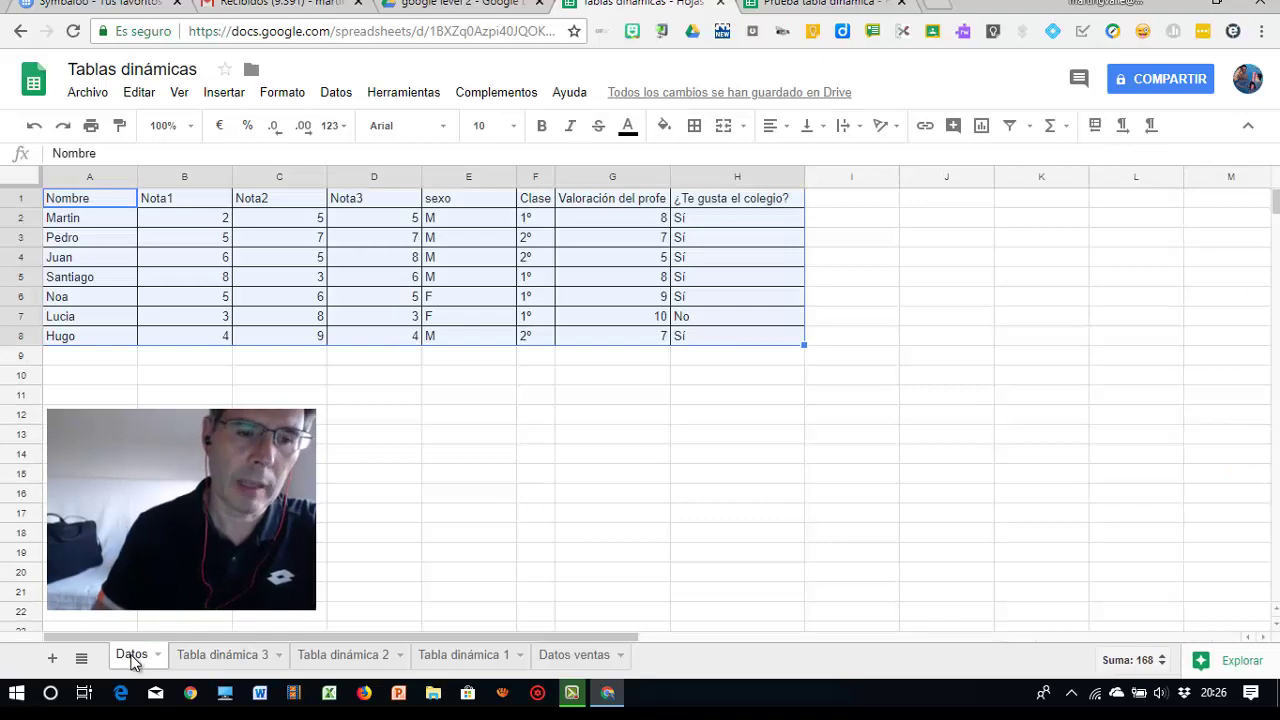
click(195, 657)
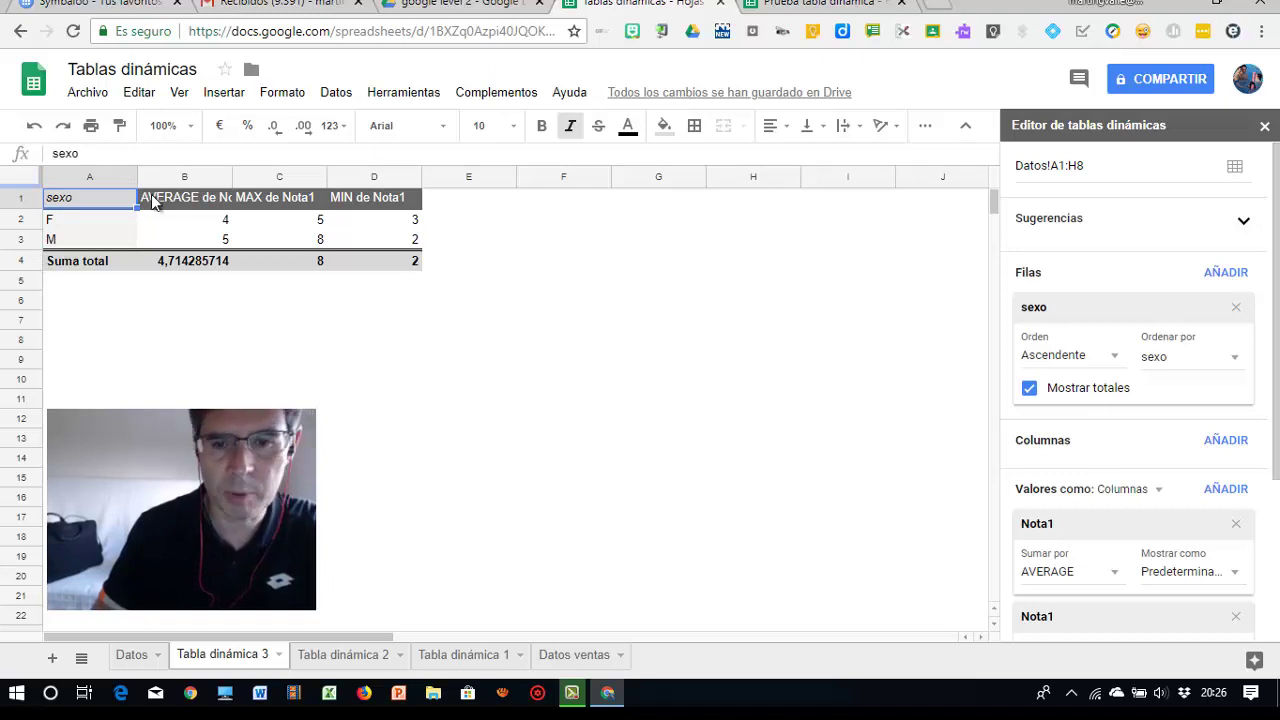
click(127, 658)
drag(88, 203, 728, 345)
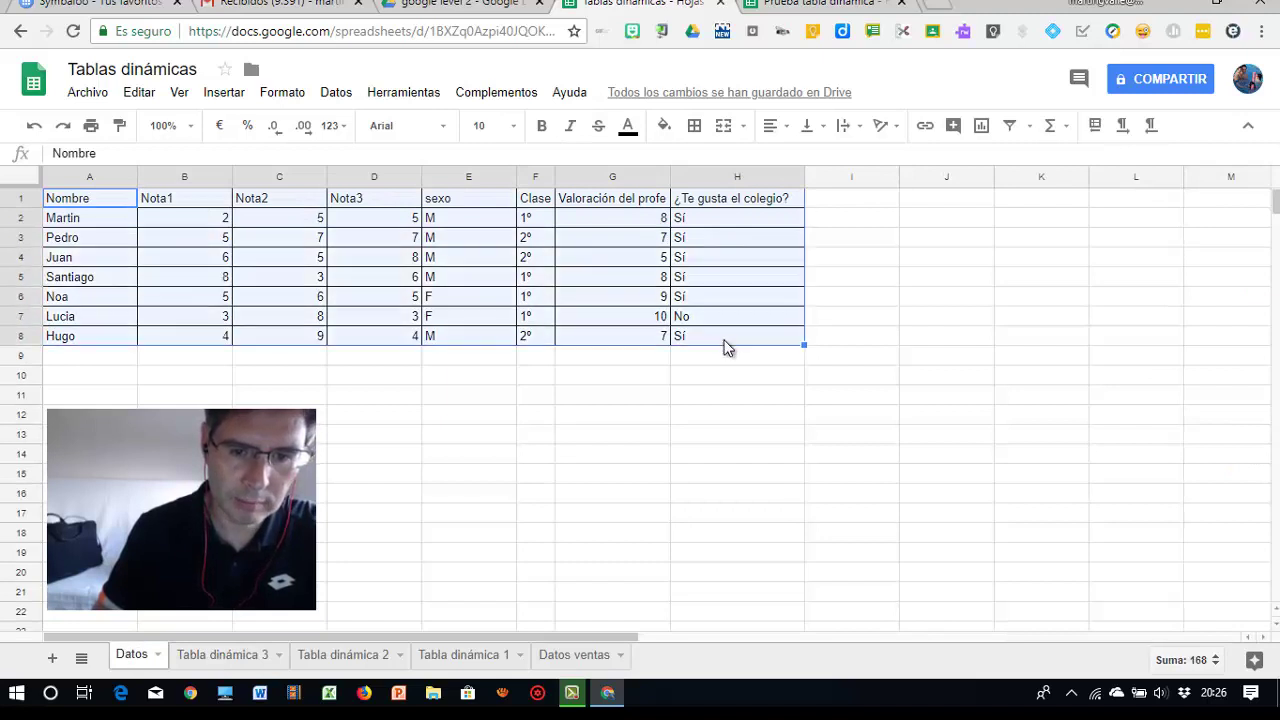
- Create a new pivot table from the selection with rows grouped by sexo
click(338, 94)
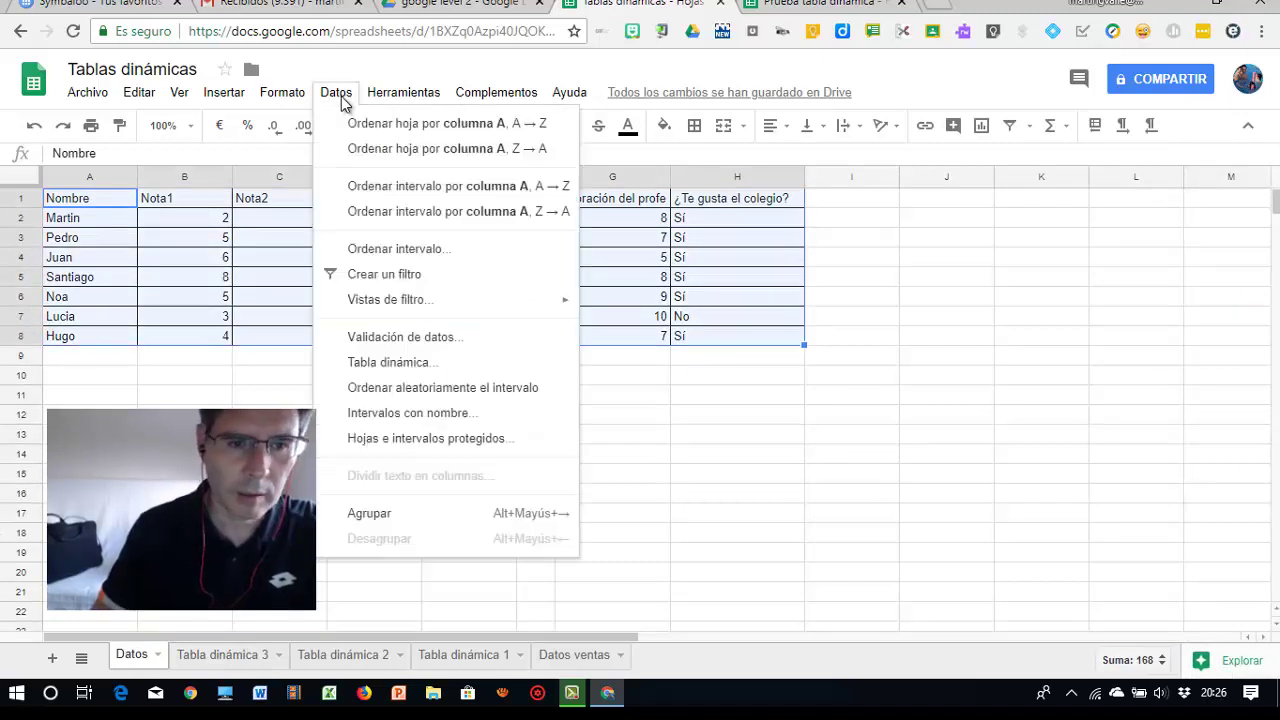
click(391, 363)
click(1245, 275)
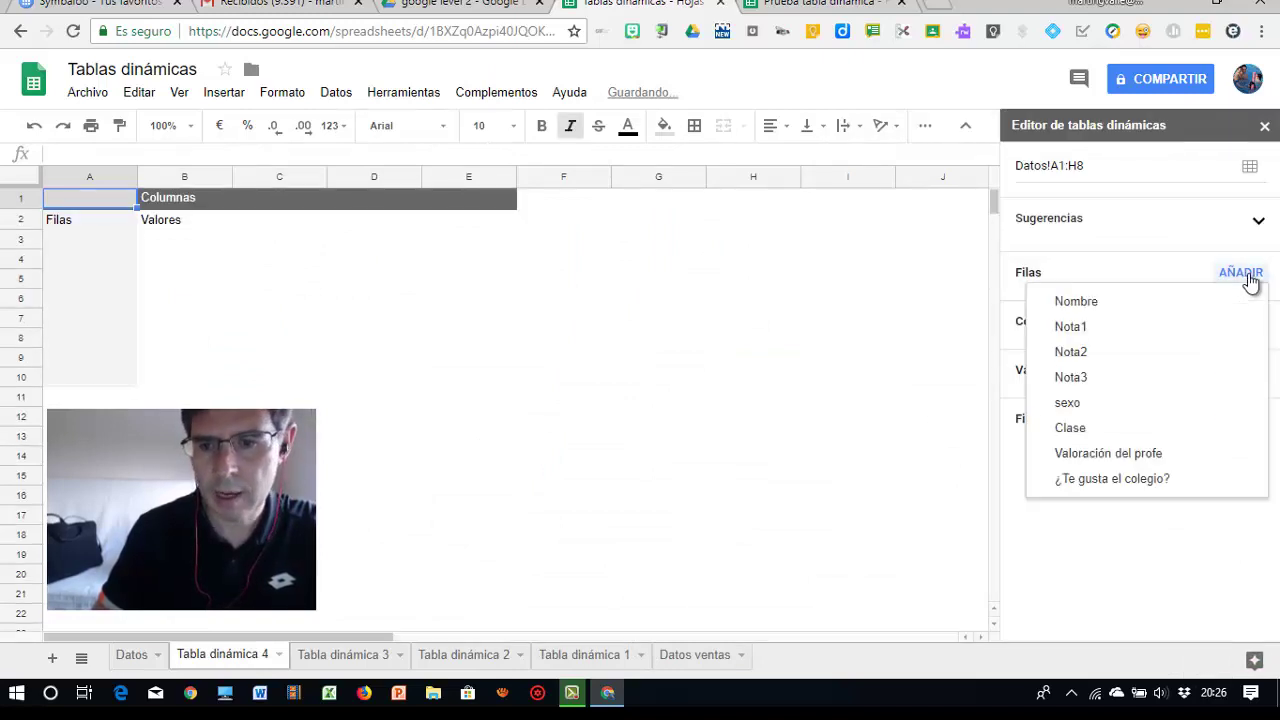
click(1086, 404)
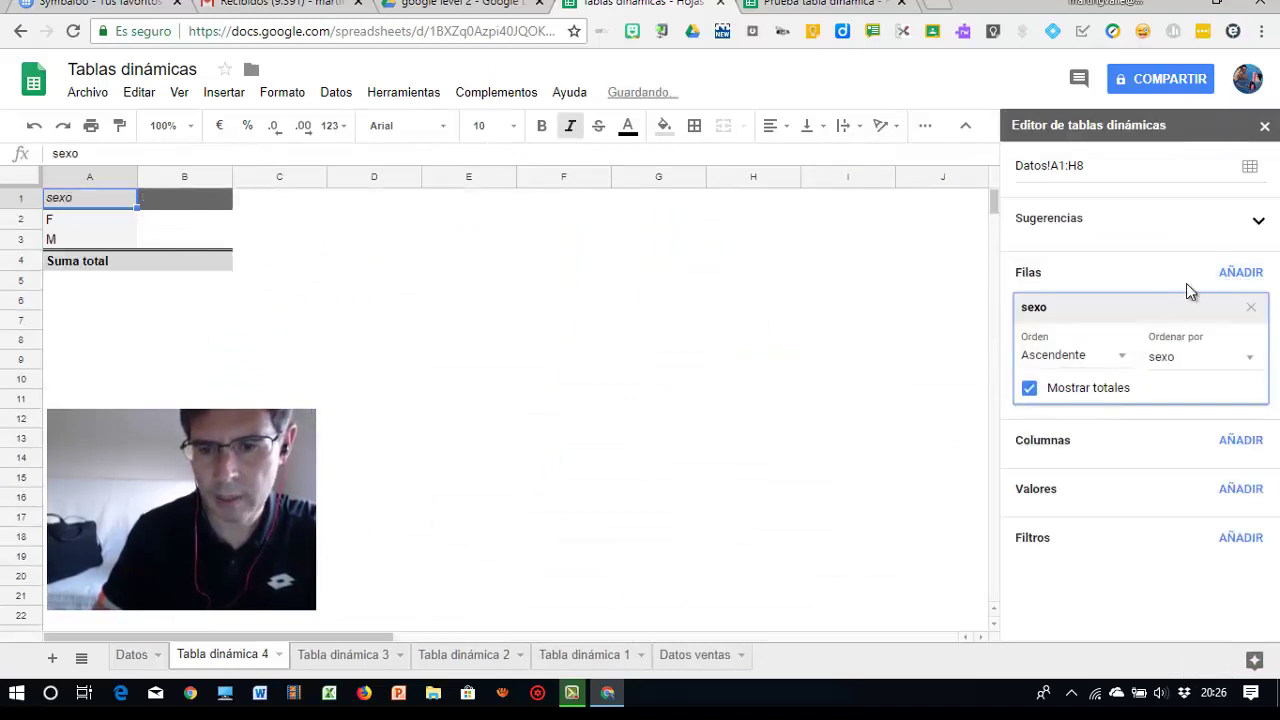
- Add Clase as the pivot columns, giving 1º, 2º and Suma total headings
click(1225, 443)
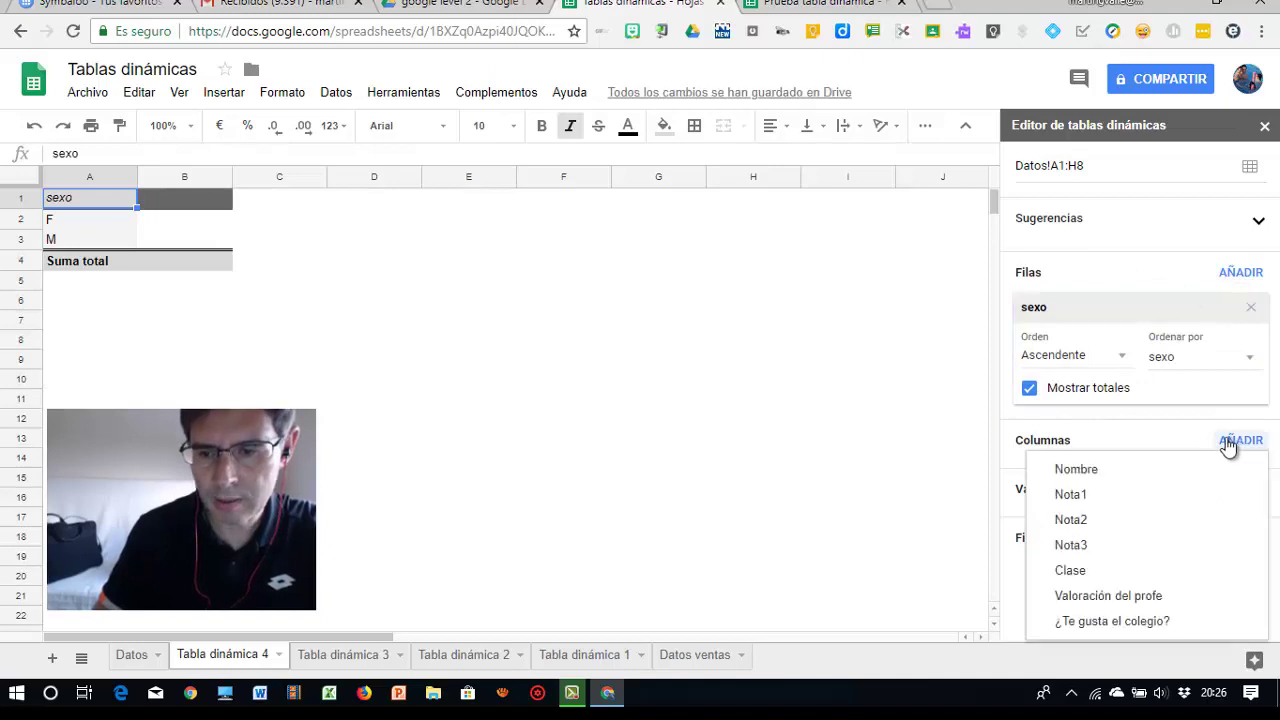
click(1084, 570)
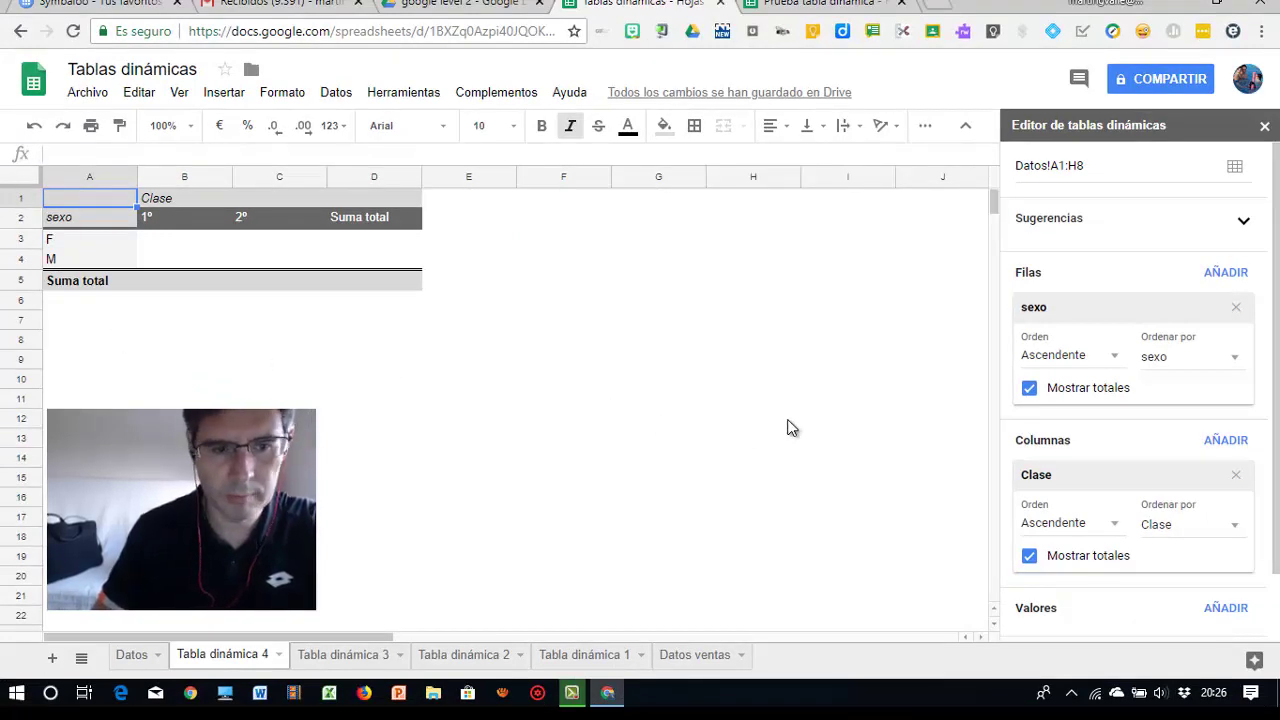
scroll(1034, 449, down, 2)
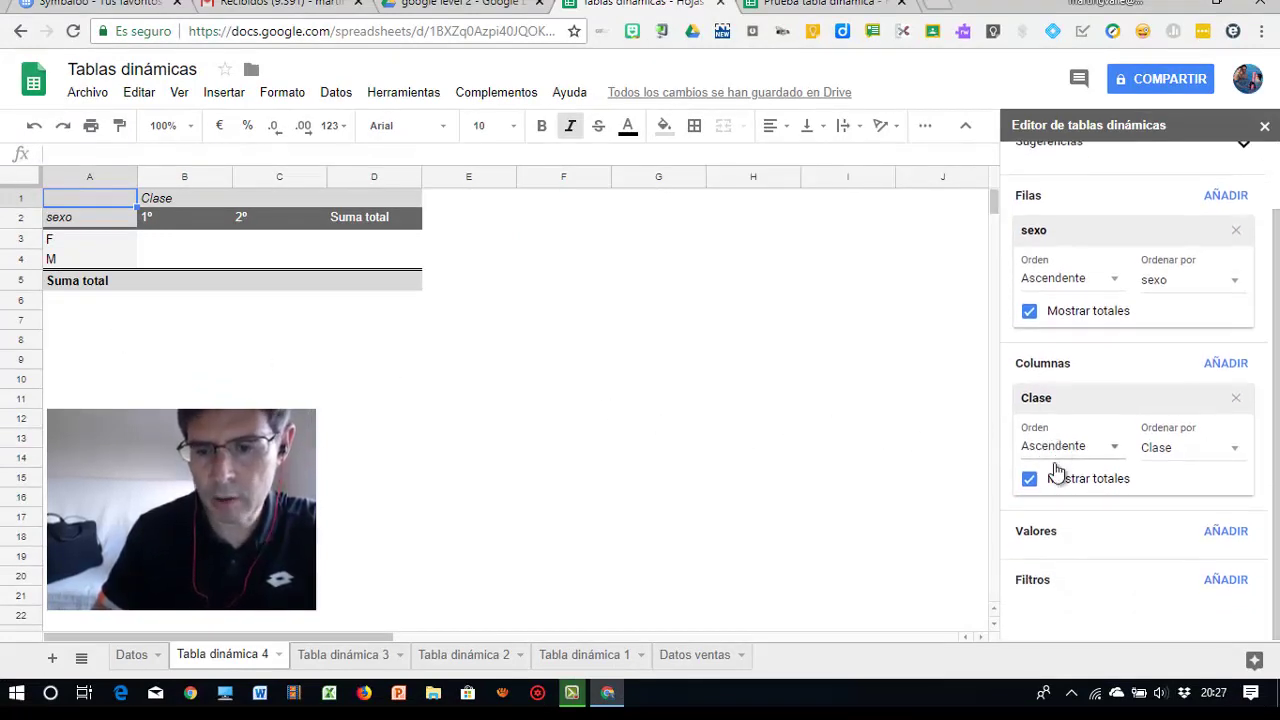
- Add Nota1 as a value summarized by AVERAGE, overall 4,714285714
click(1222, 532)
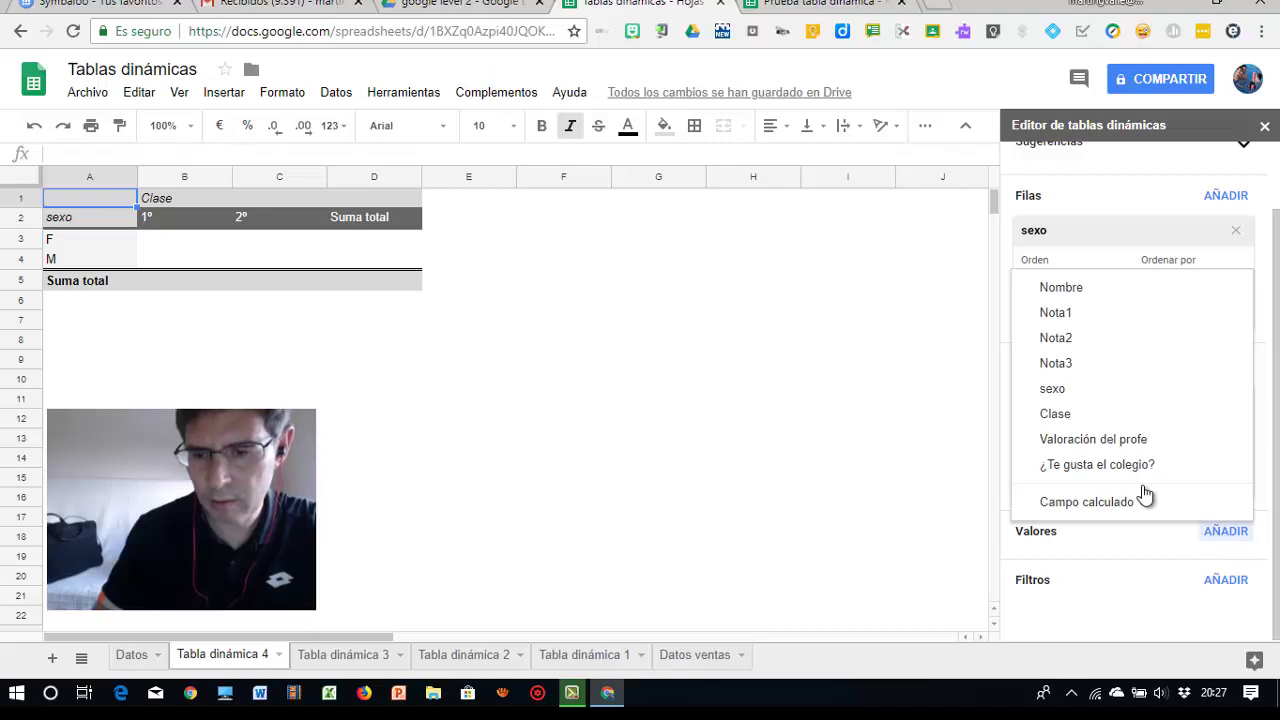
click(1056, 313)
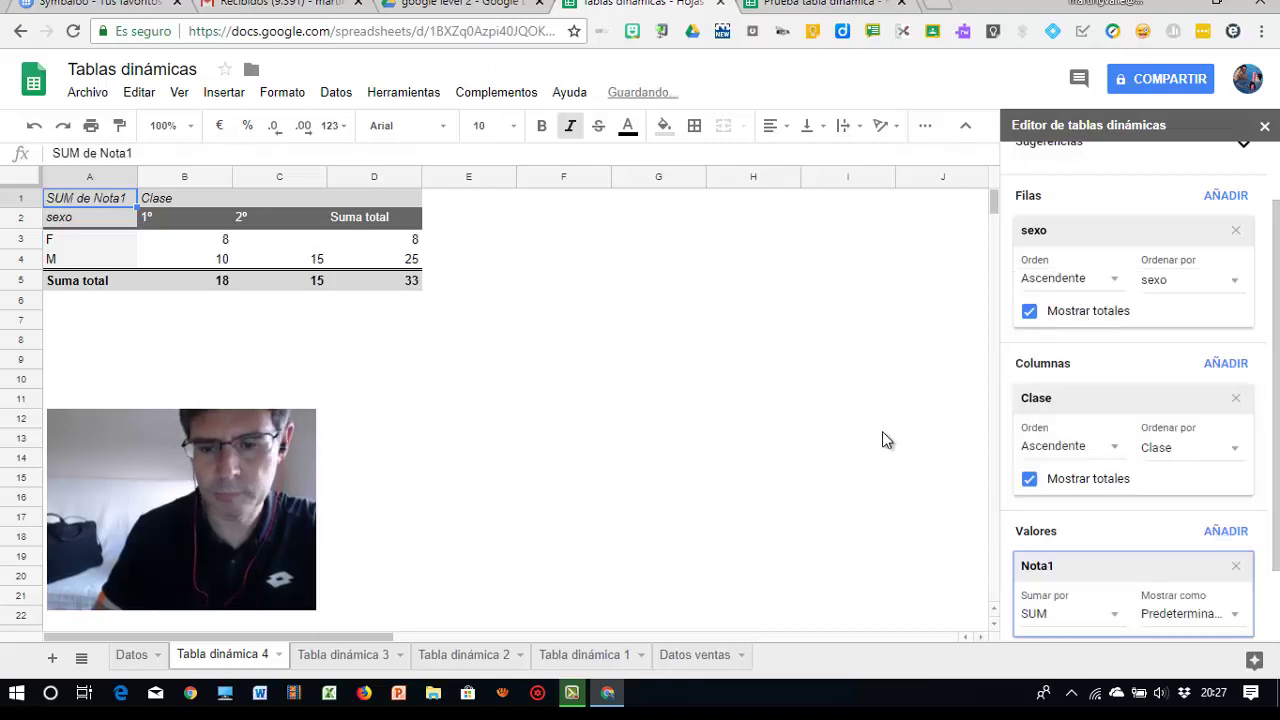
scroll(880, 437, down, 2)
click(1046, 614)
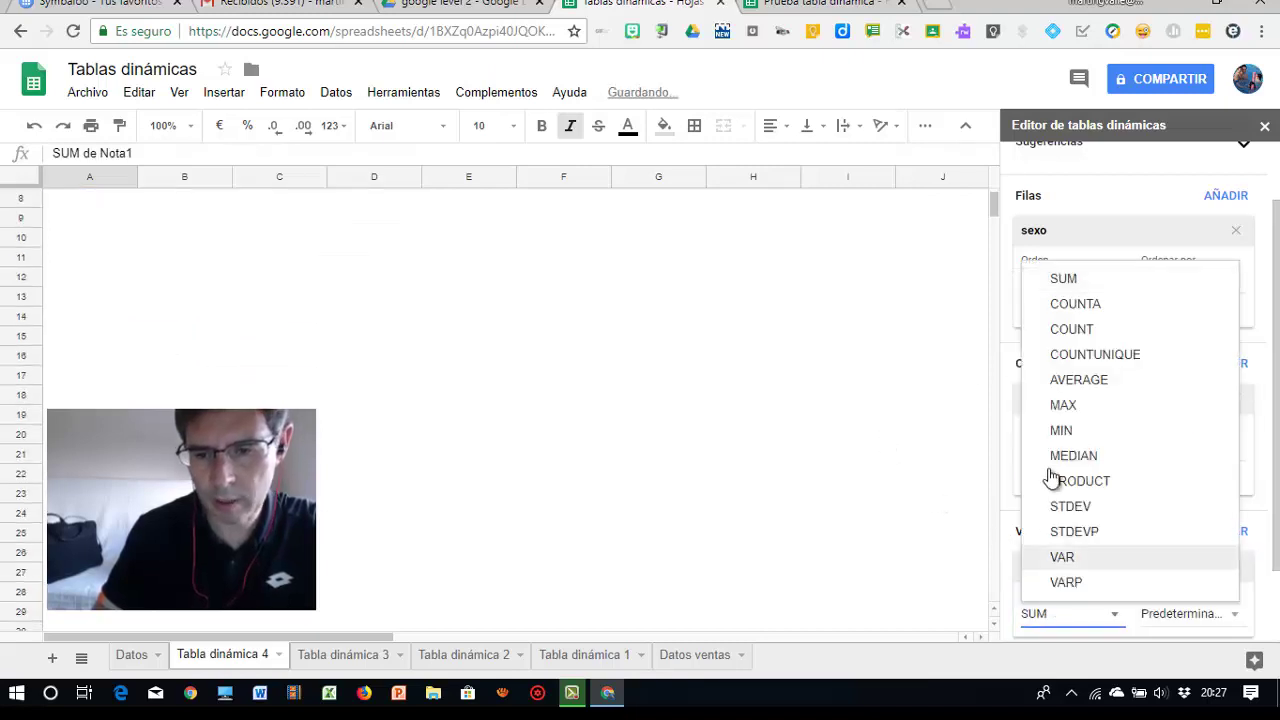
click(1066, 378)
scroll(490, 410, up, 3)
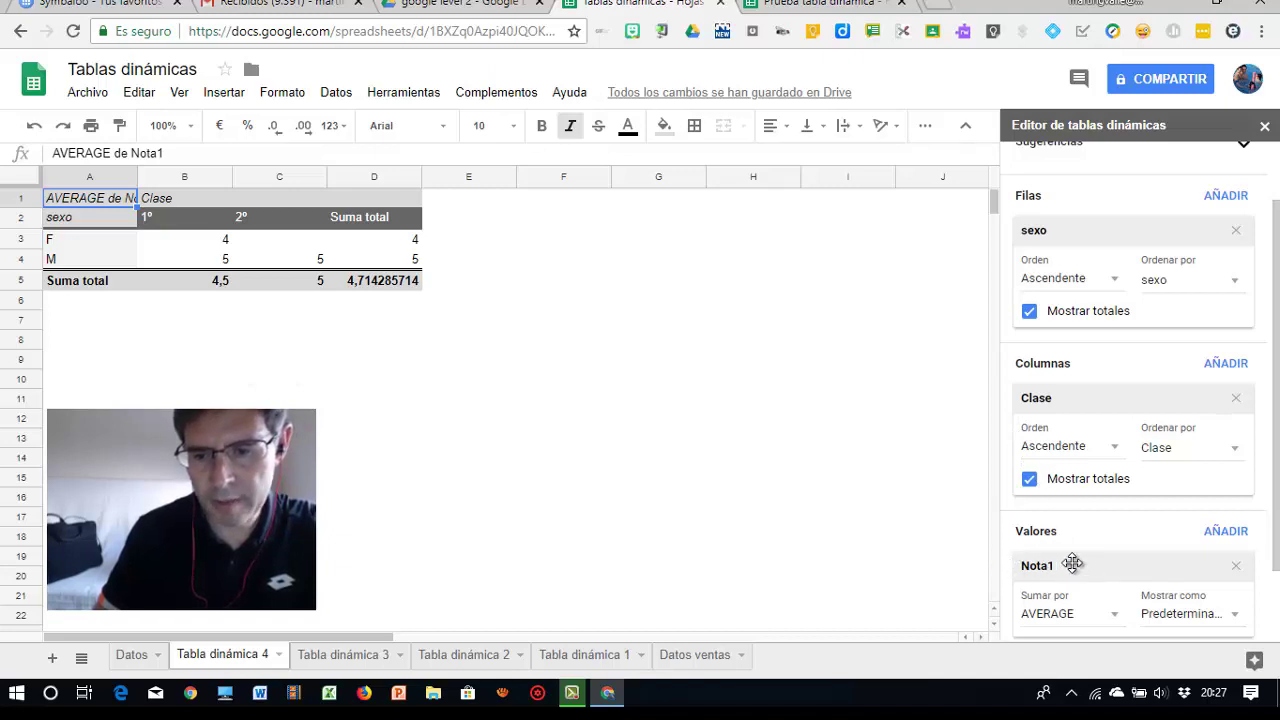
- Add Nota2 as a value summarized by AVERAGE
click(1222, 533)
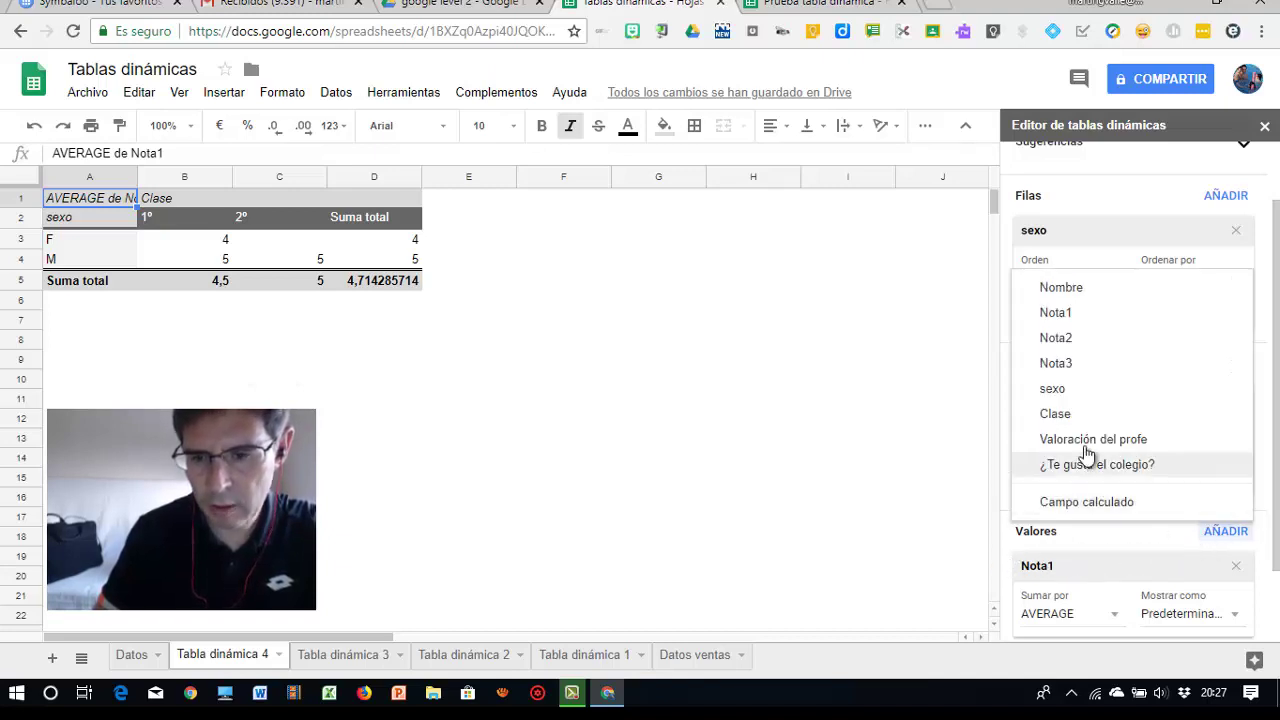
click(1081, 339)
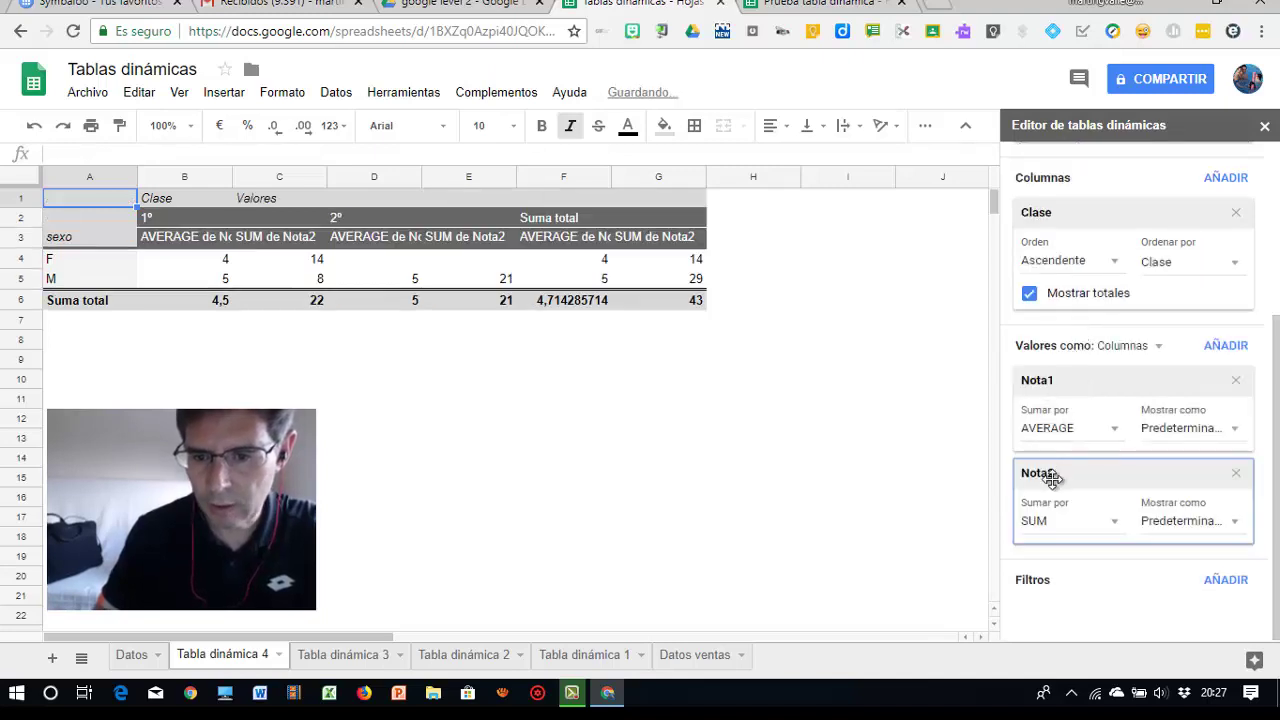
click(1063, 525)
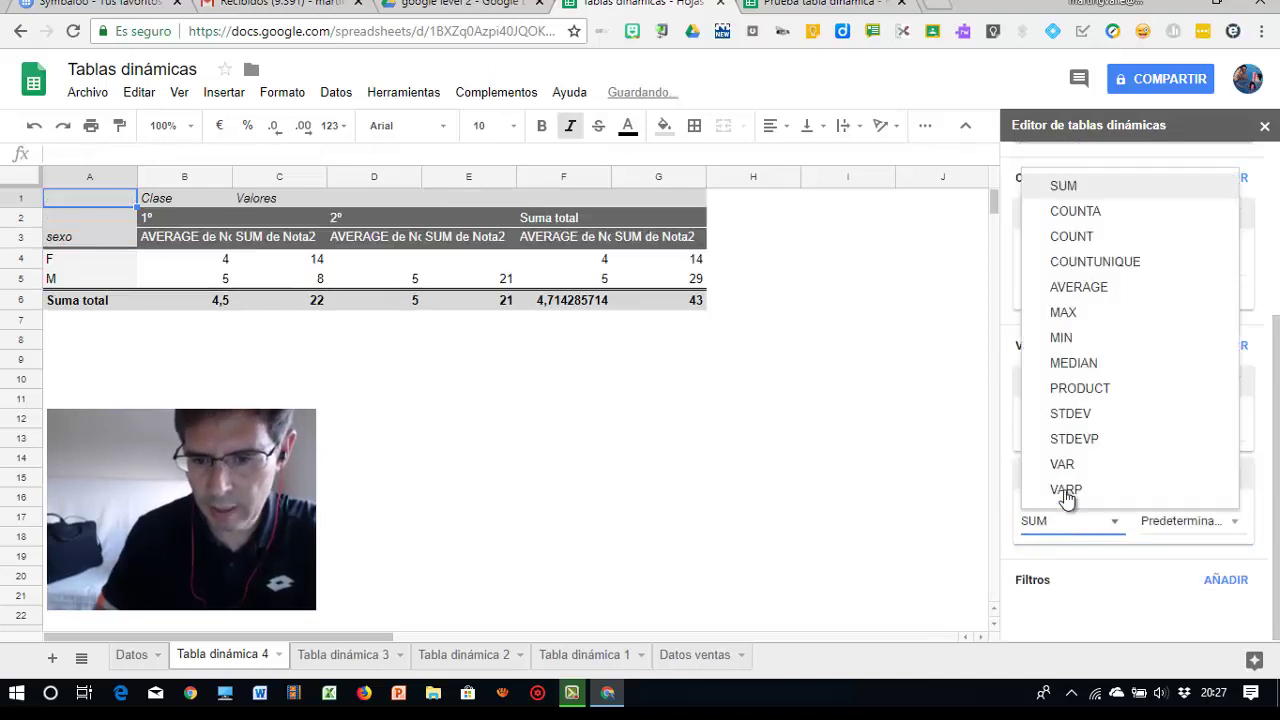
click(1079, 287)
- Add Nota3 as a value summarized by AVERAGE and close the pivot editor
click(1222, 346)
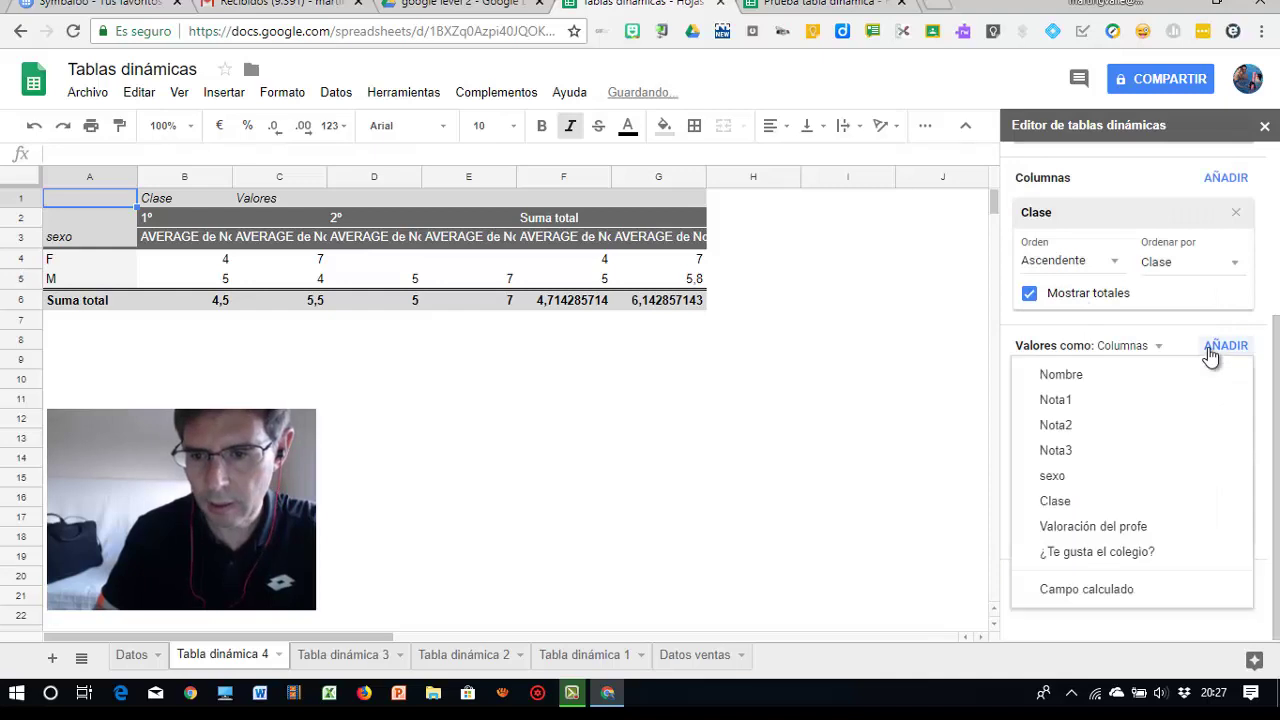
click(1081, 454)
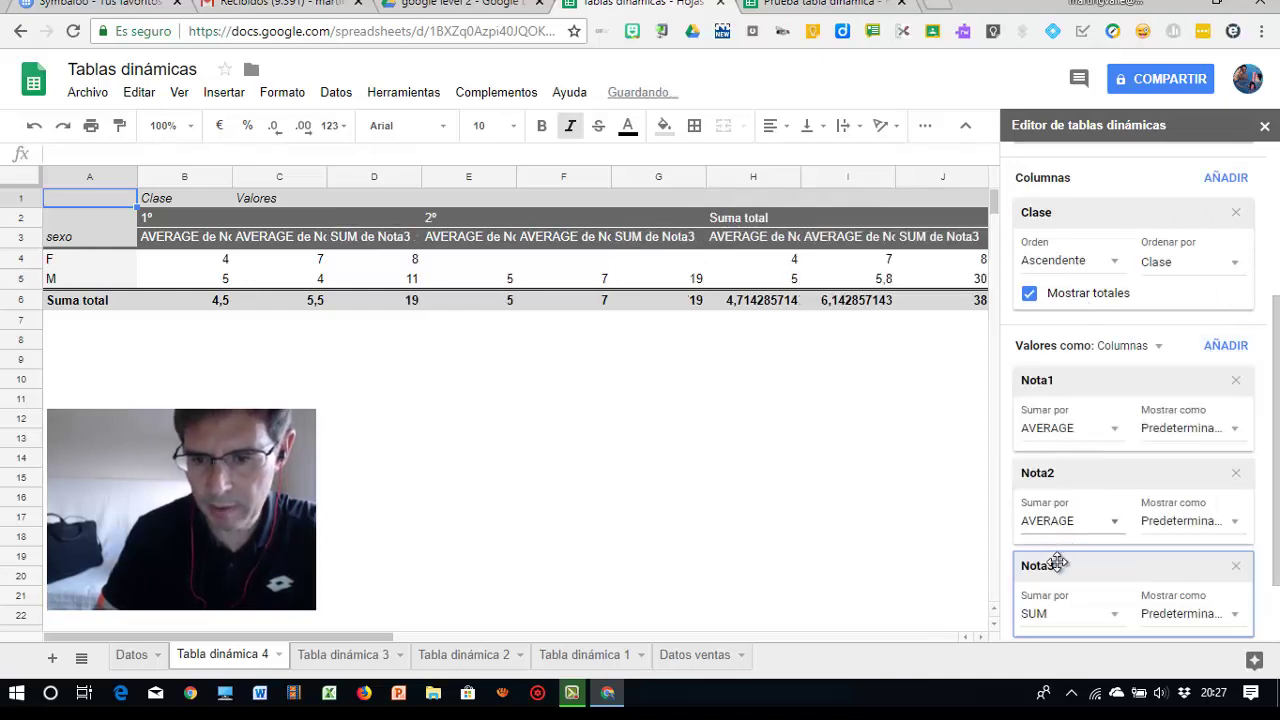
click(1047, 614)
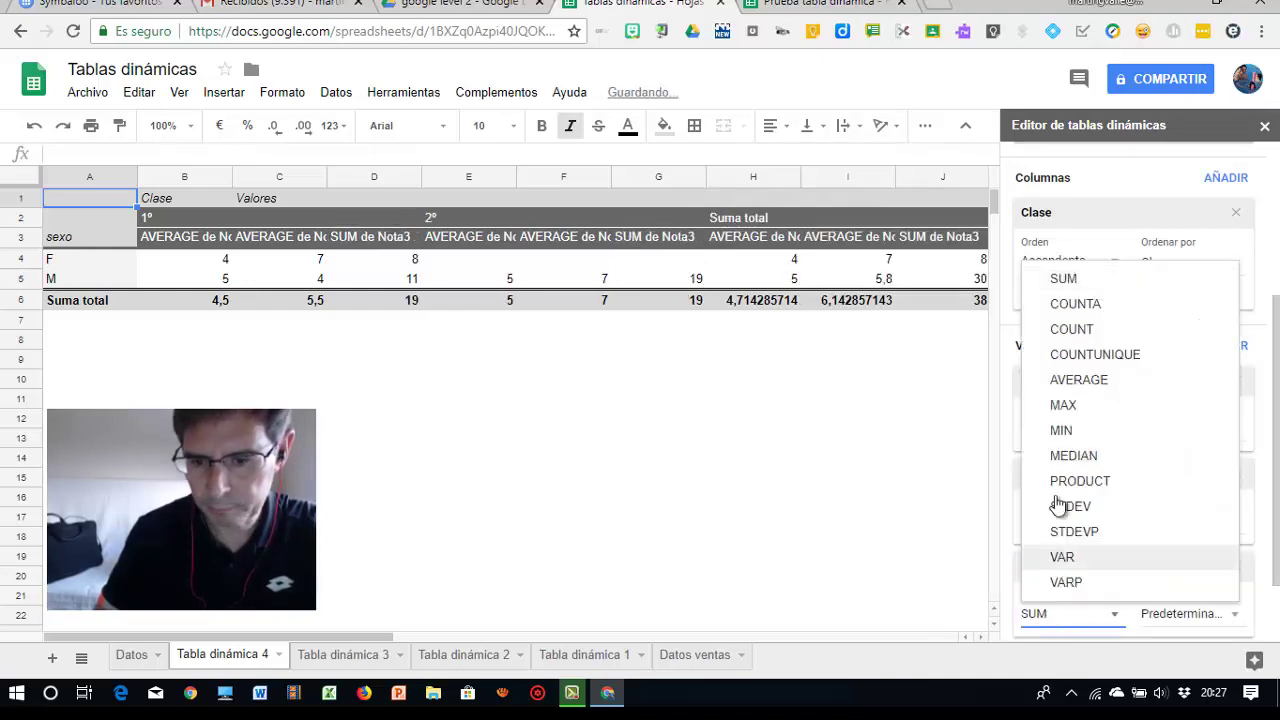
click(1086, 377)
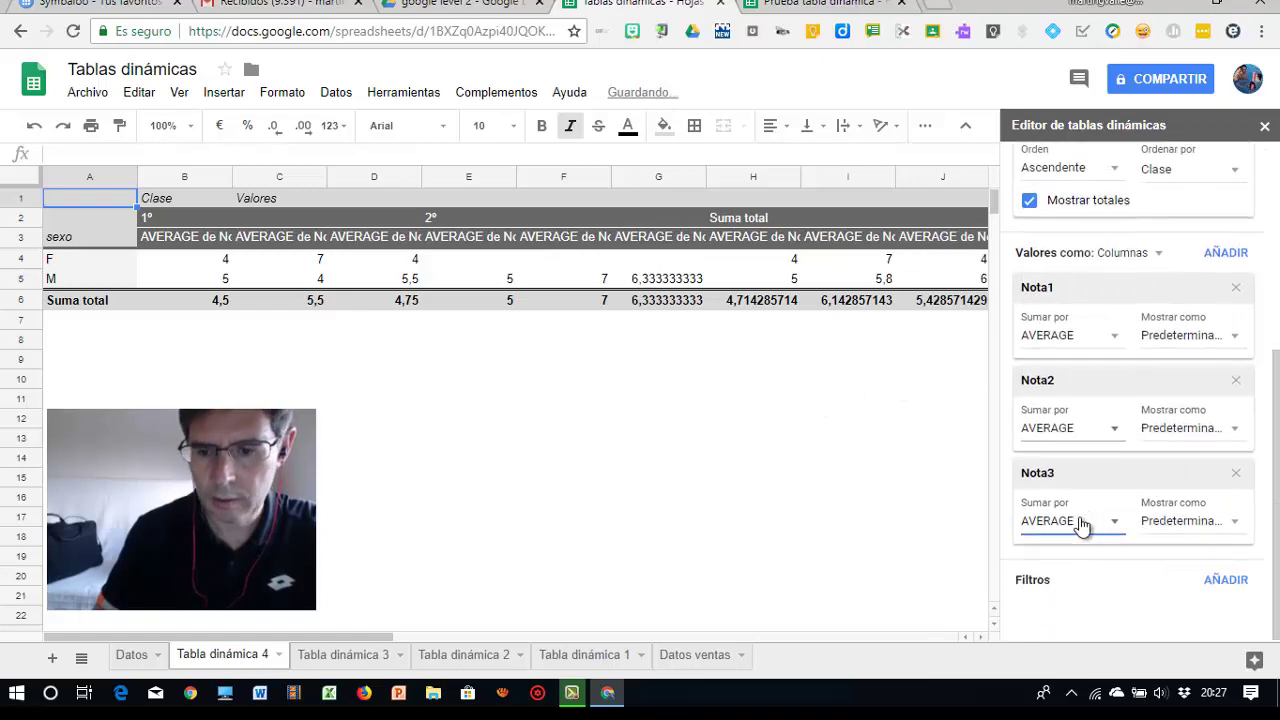
click(779, 538)
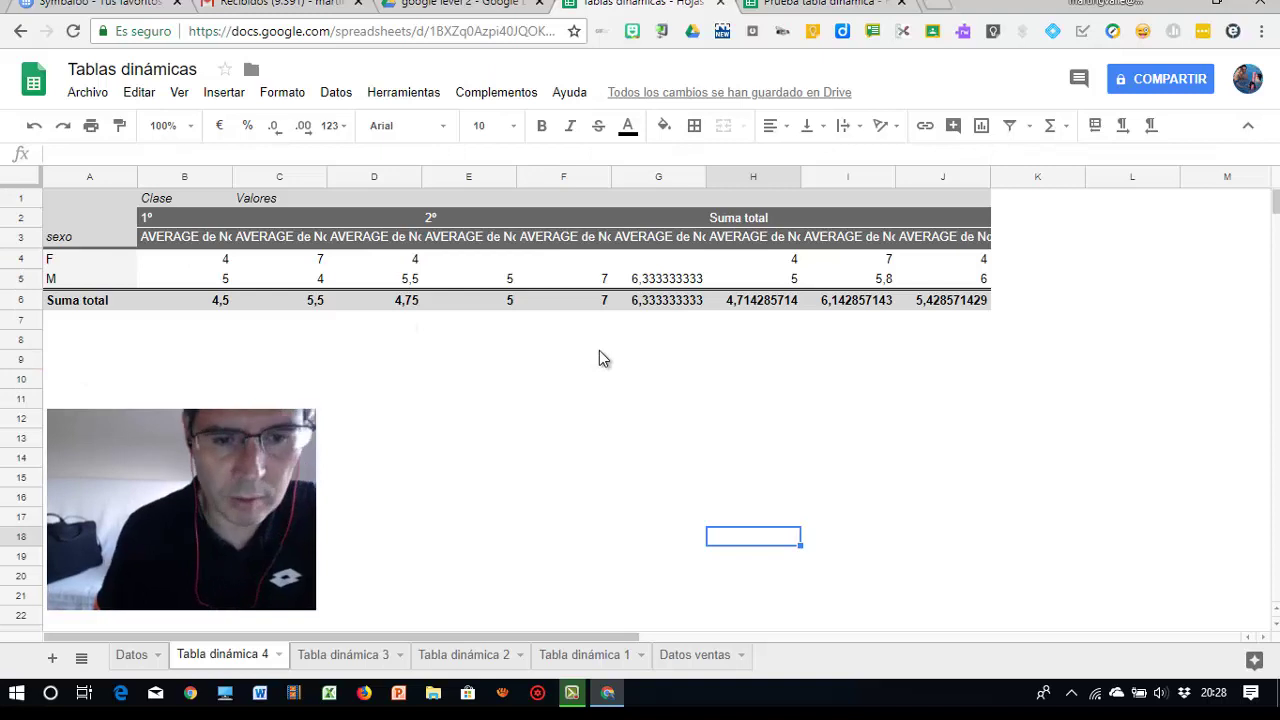
- Rename the Nota1 average header in B3 to 'Nota1 Media'
click(180, 241)
text(N)
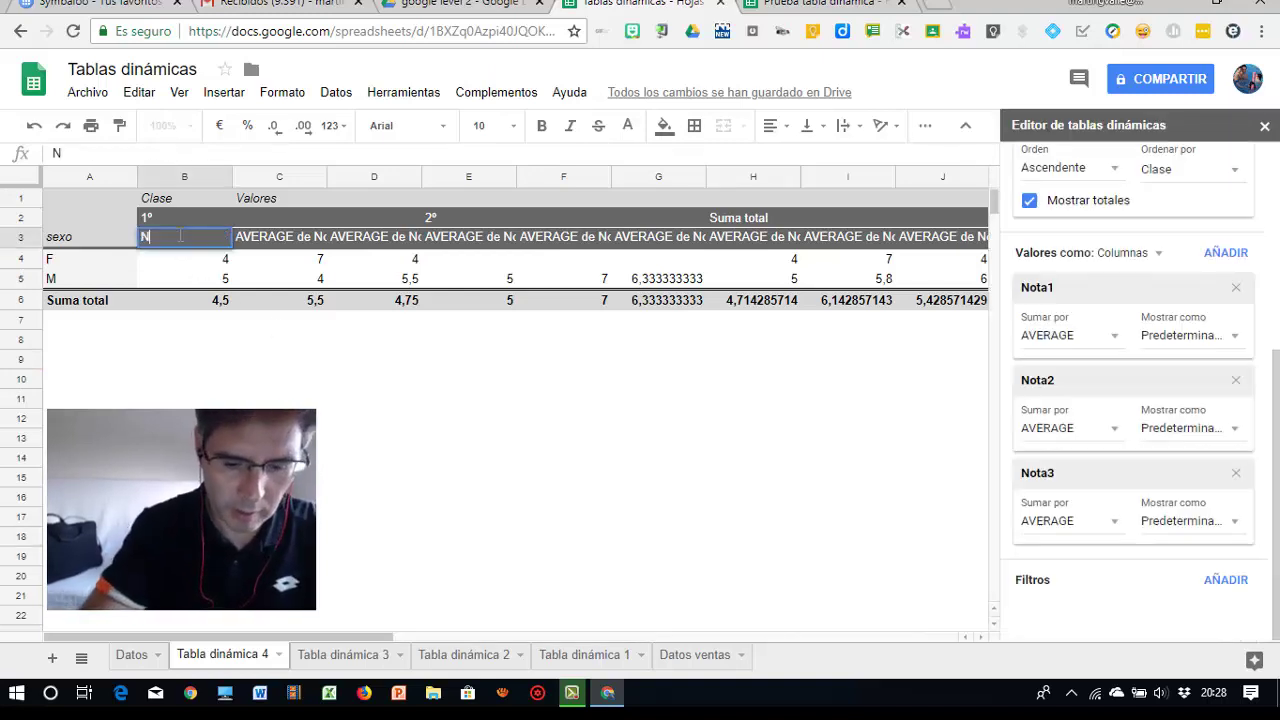
text(ota1 Medi)
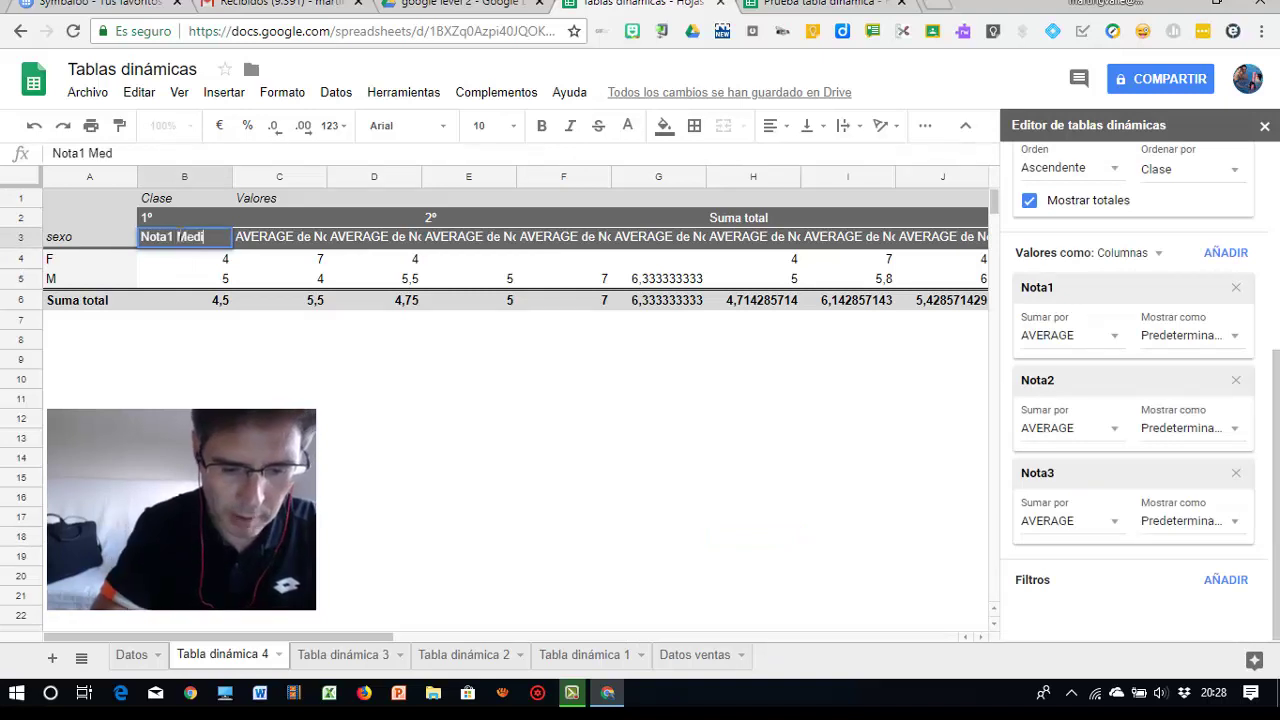
text(a)
key(Return)
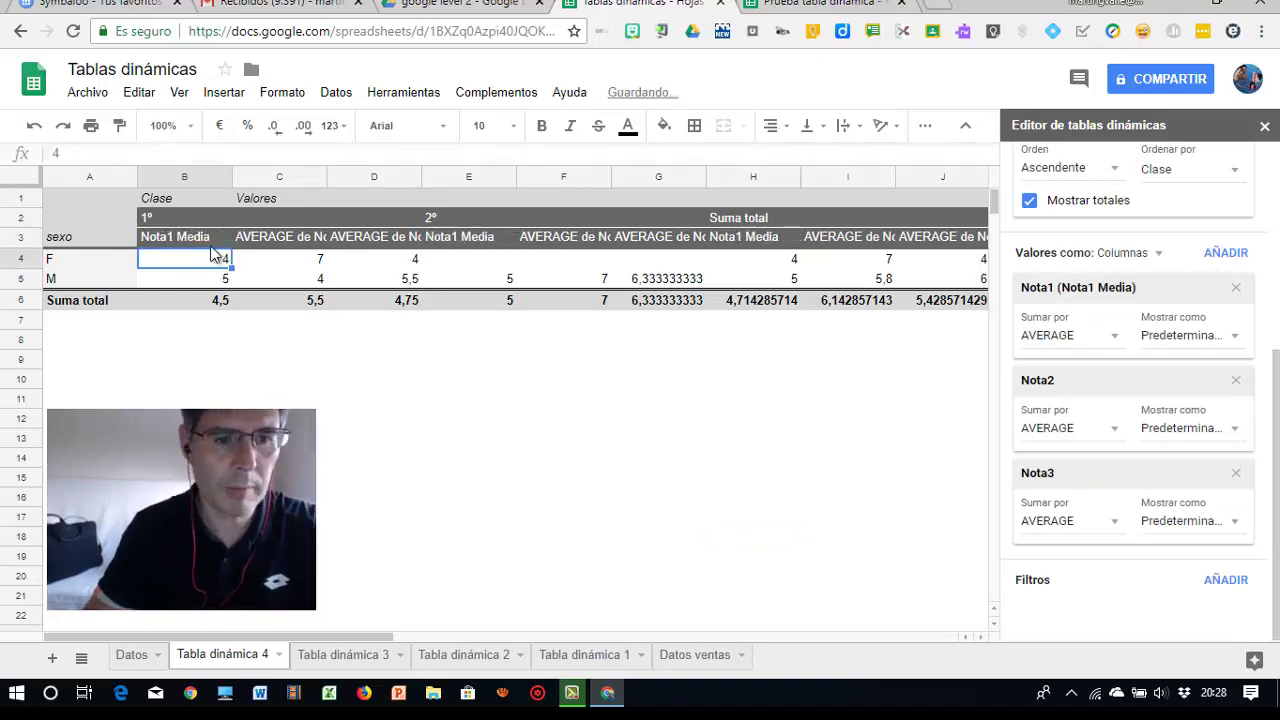
click(262, 240)
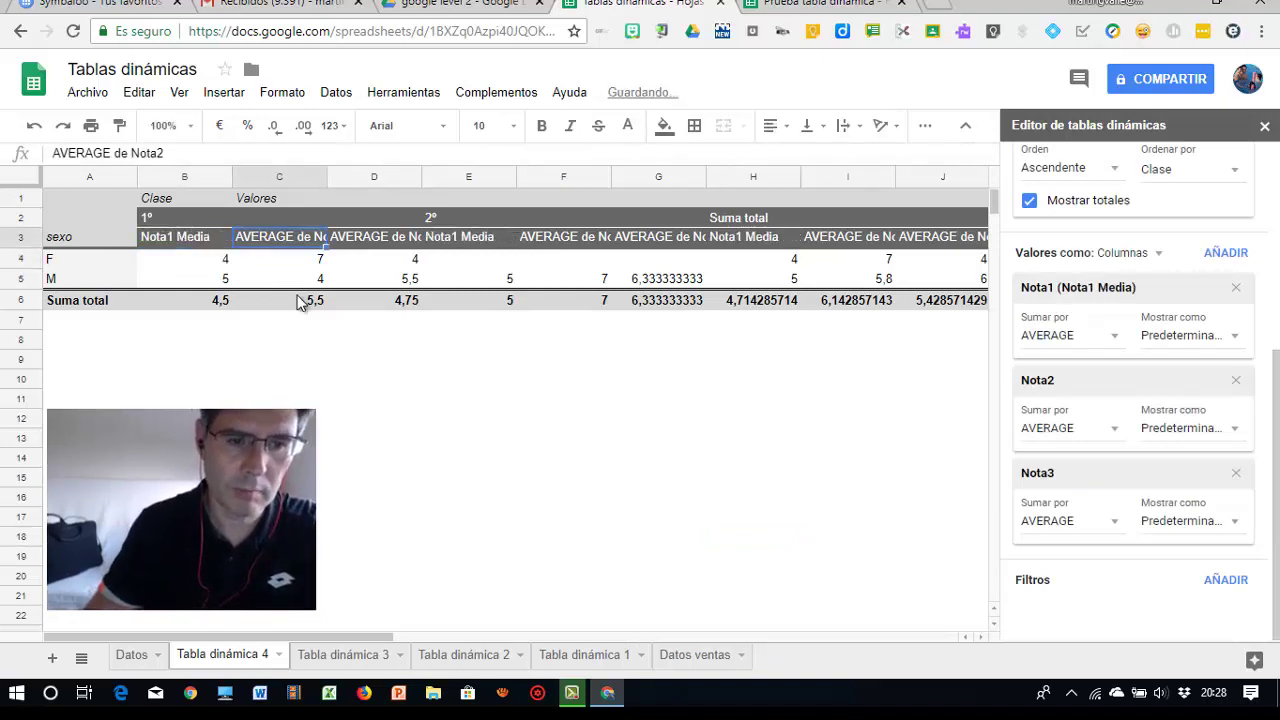
click(326, 377)
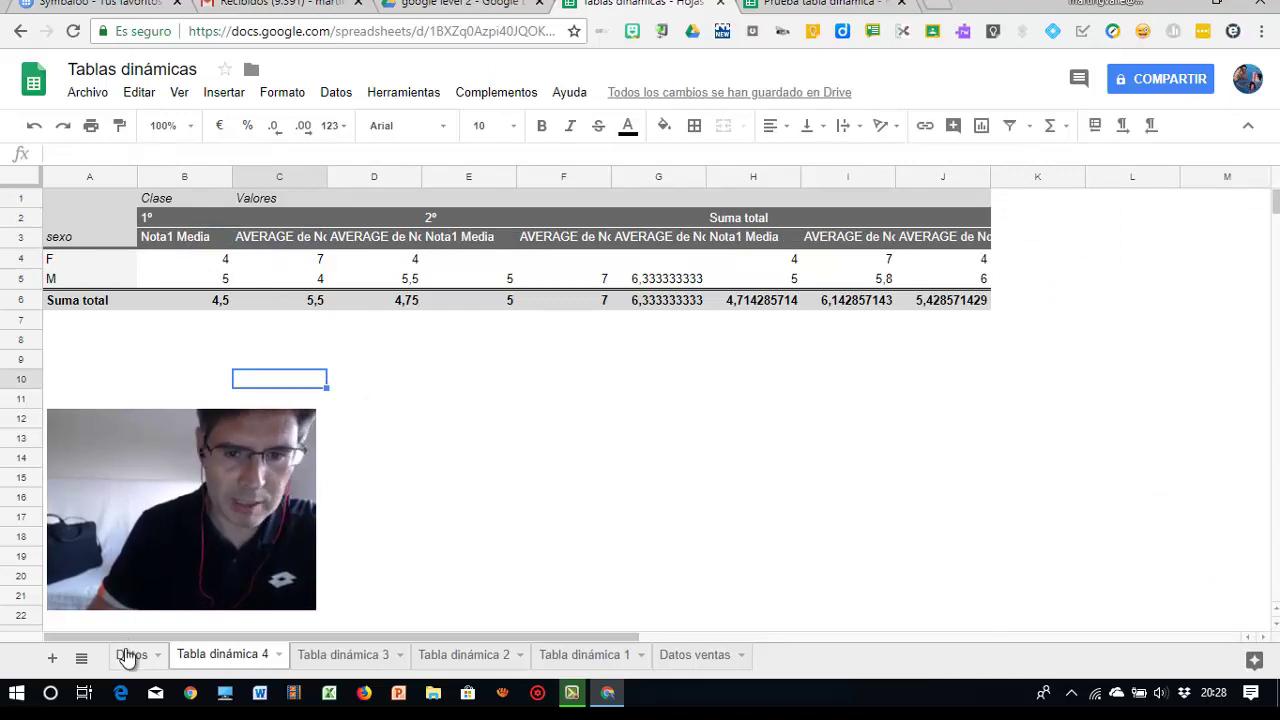
click(220, 279)
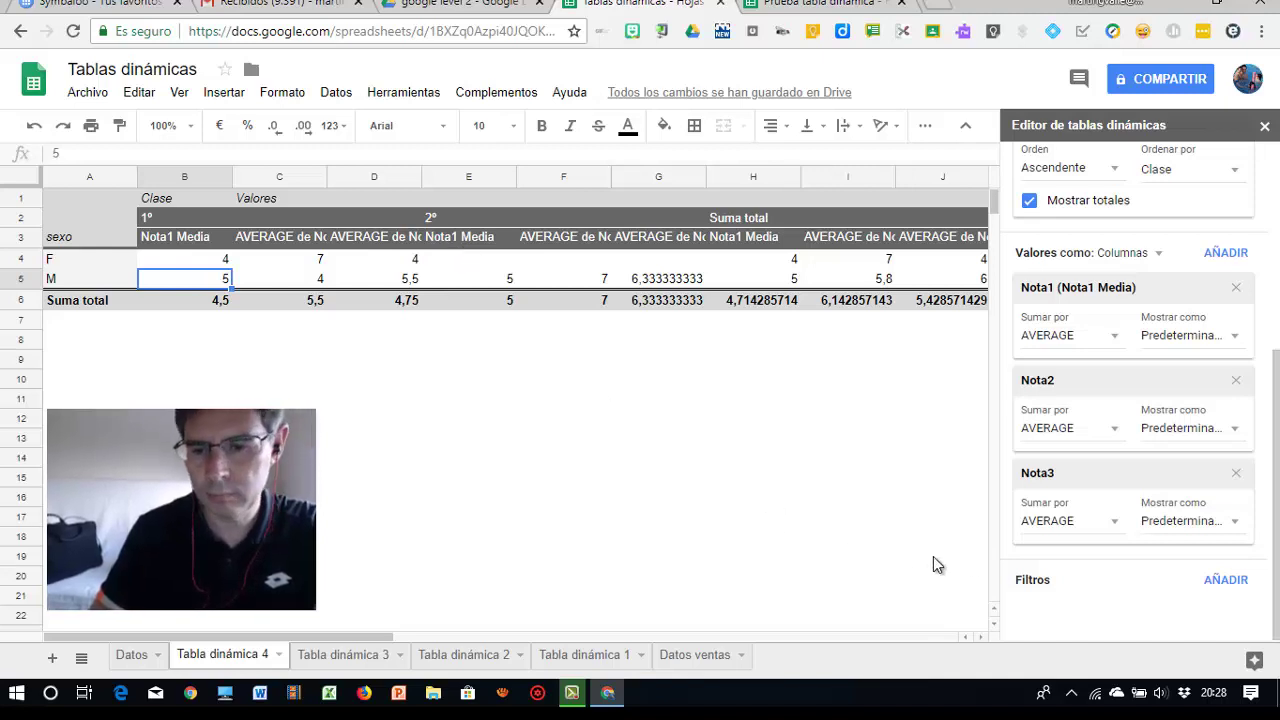
- Add a sexo filter that excludes F, keeping only M
click(1240, 580)
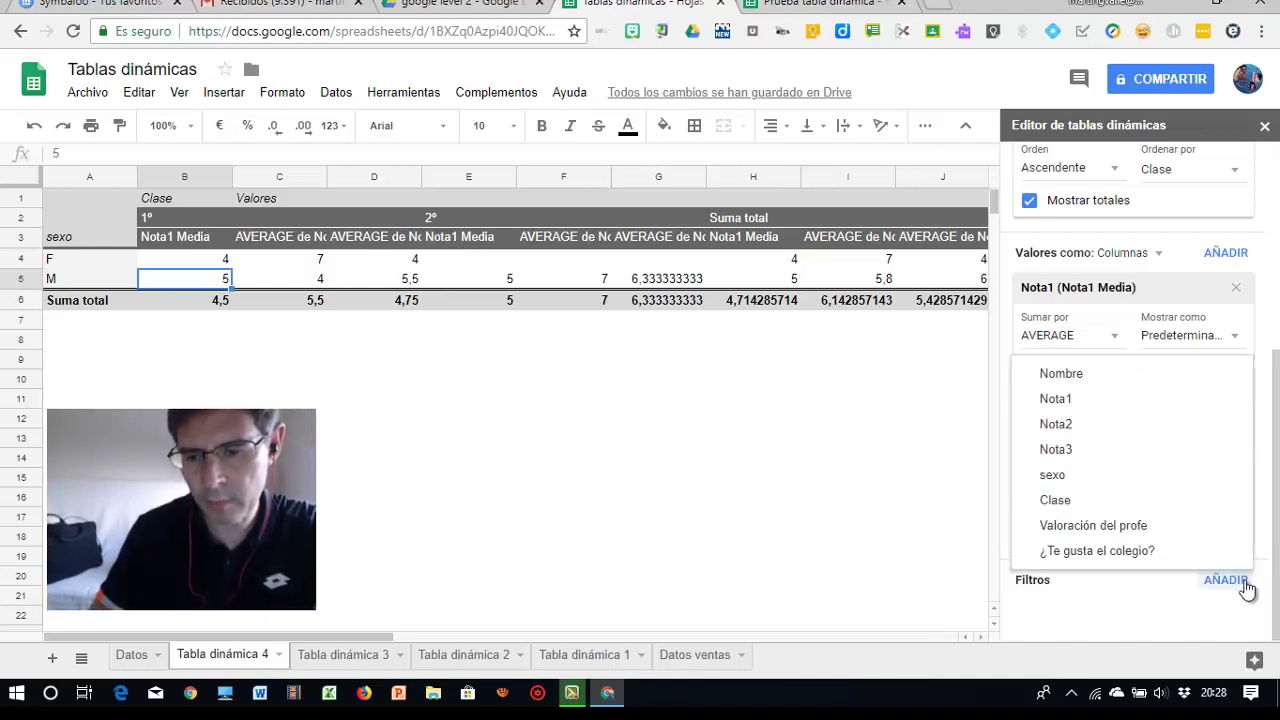
click(1060, 476)
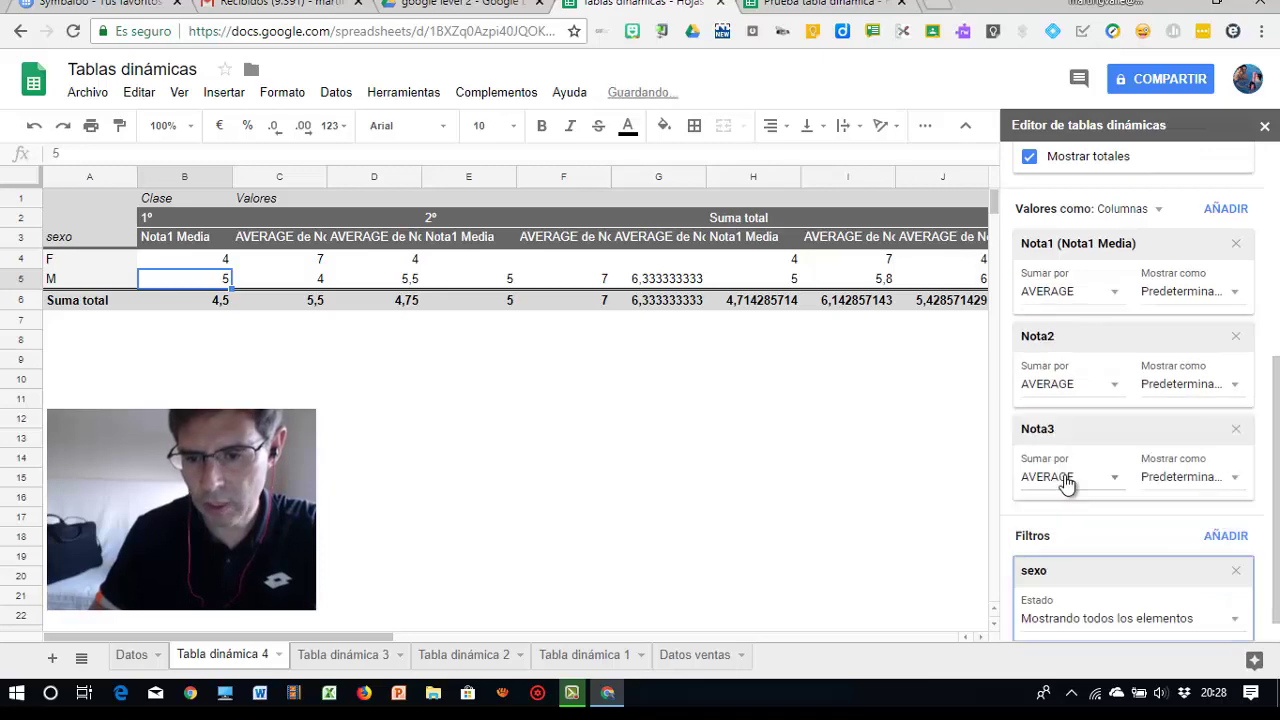
scroll(1117, 510, down, 1)
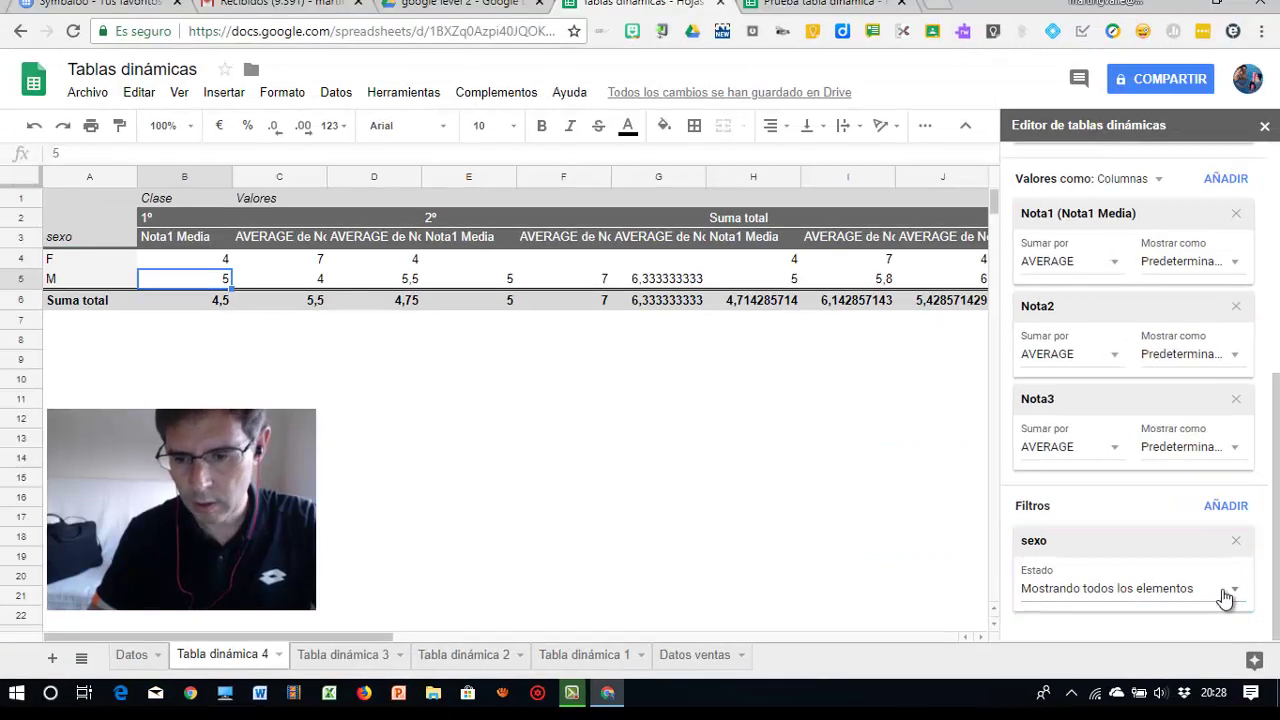
click(1225, 592)
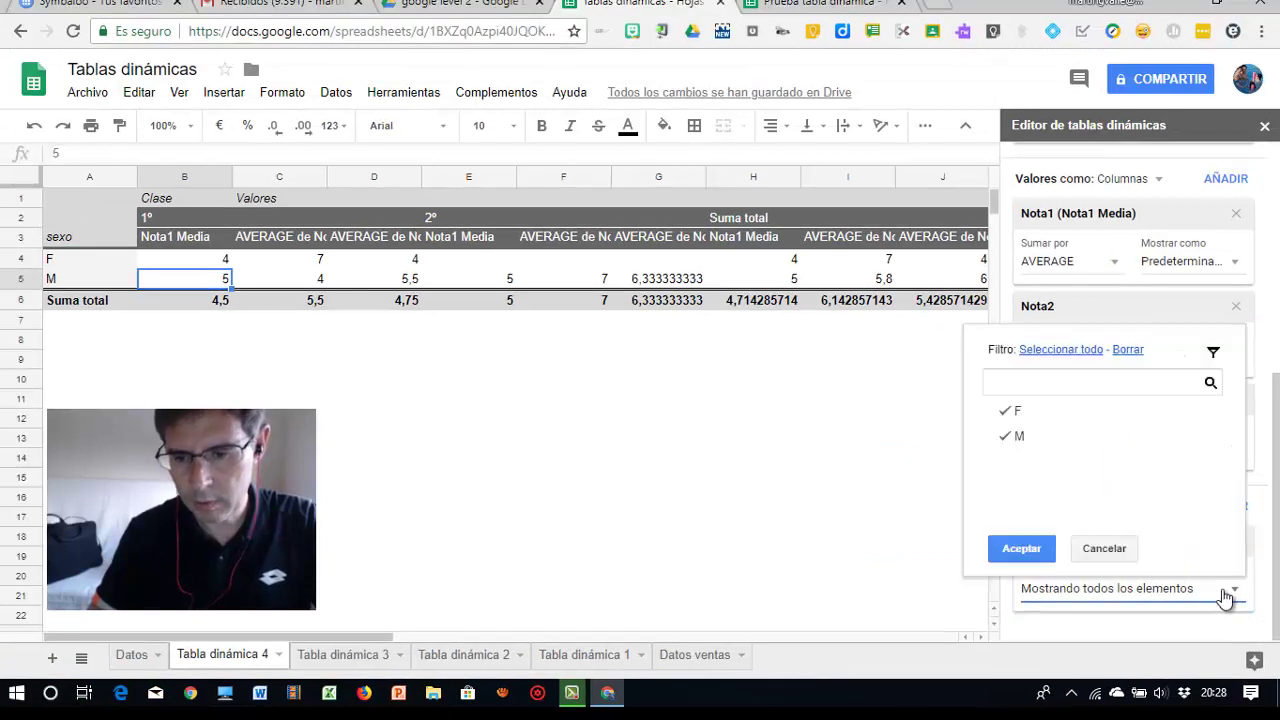
click(1010, 412)
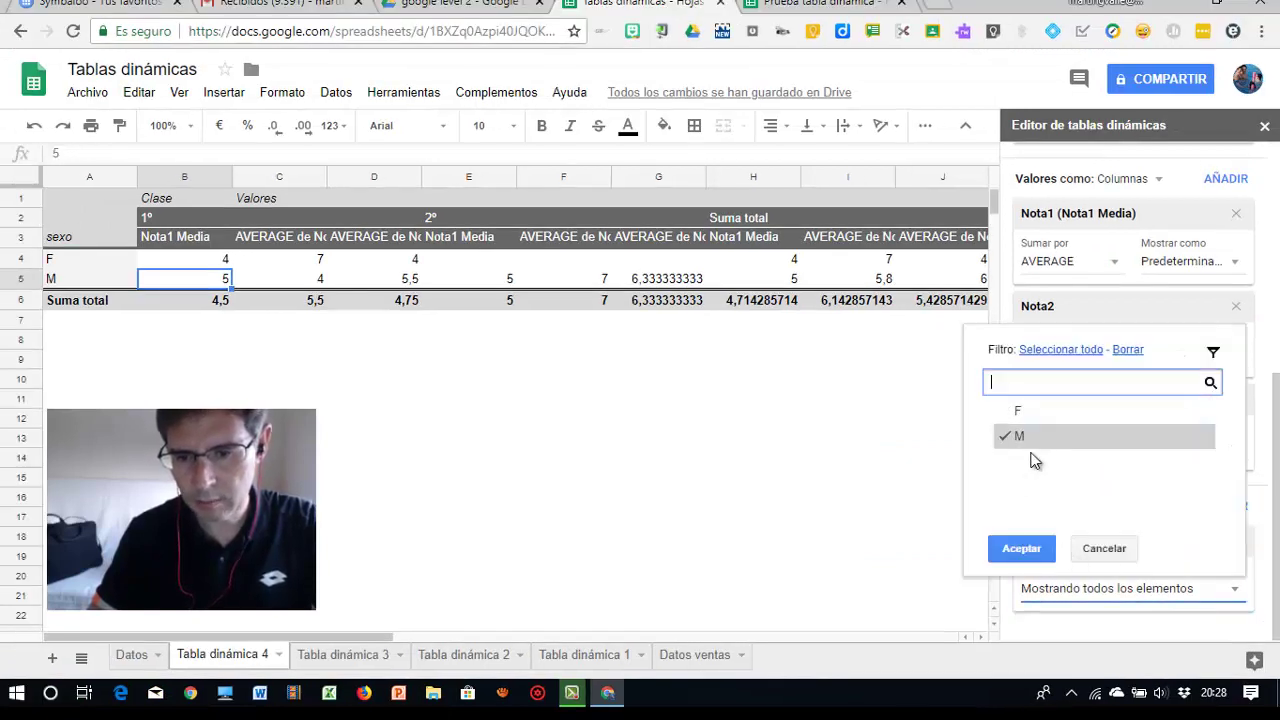
click(1020, 547)
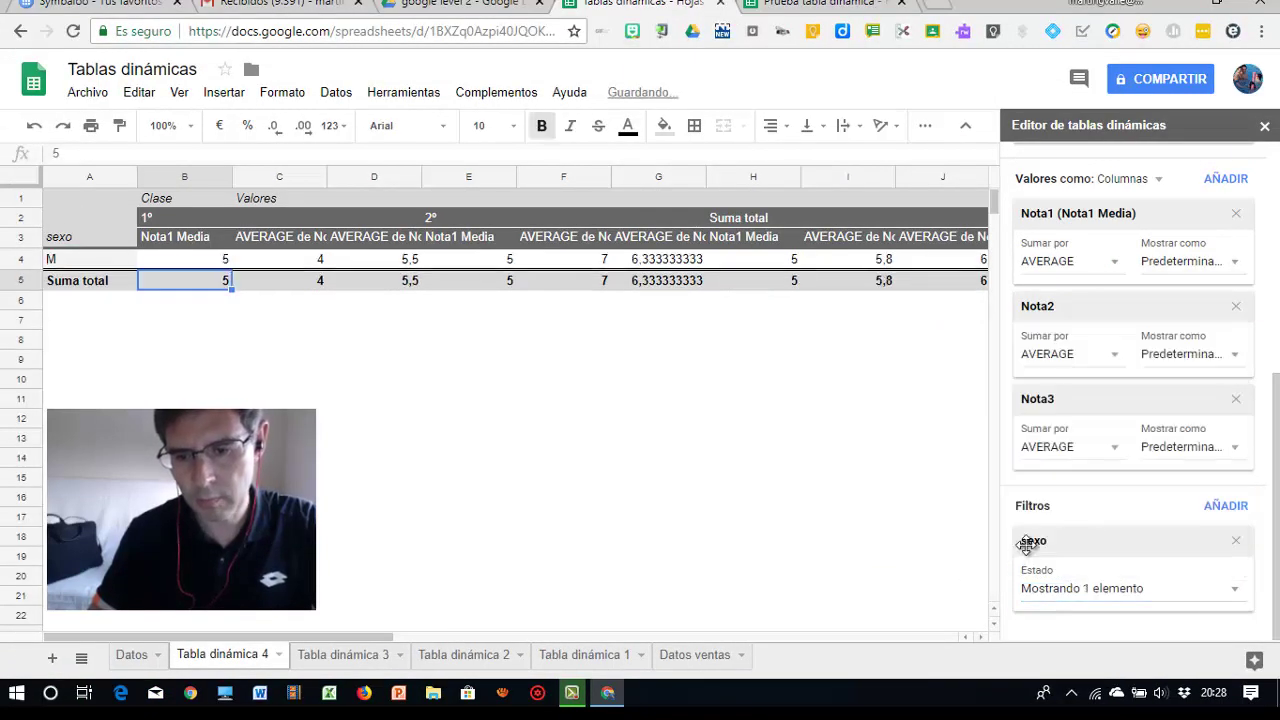
- Add a Clase filter that excludes 2º, keeping only 1º
click(1221, 508)
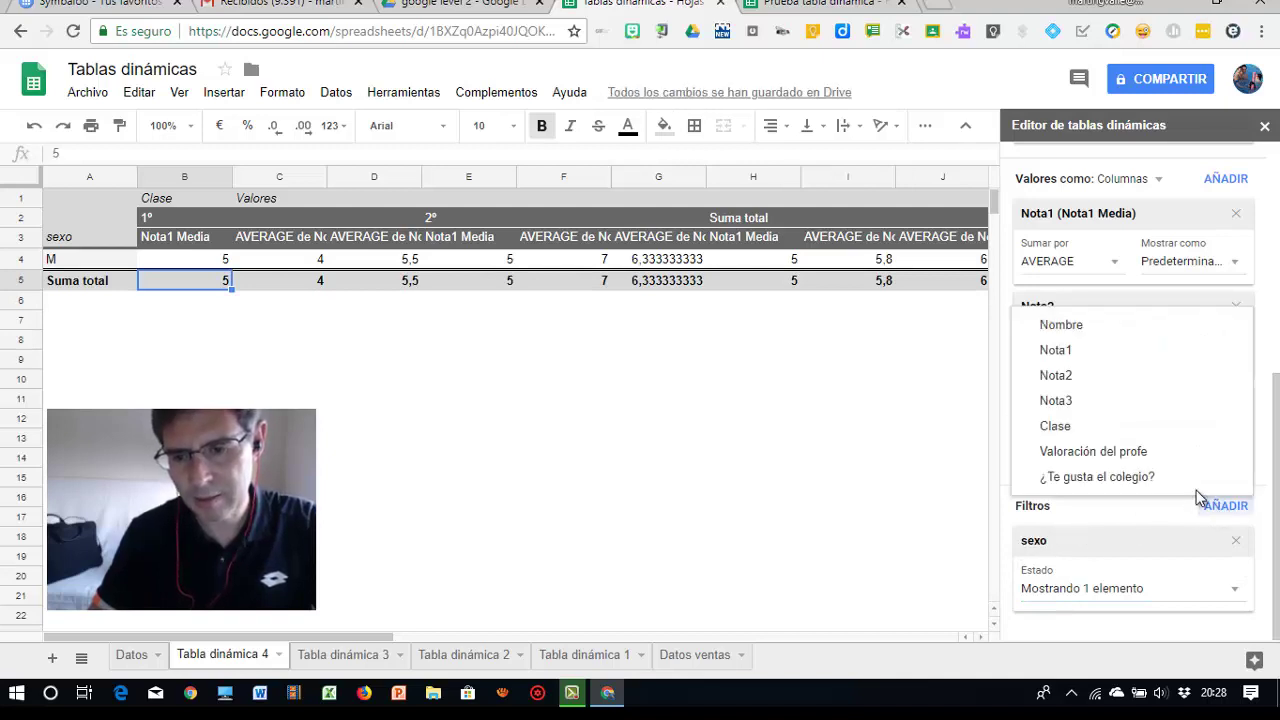
click(1062, 428)
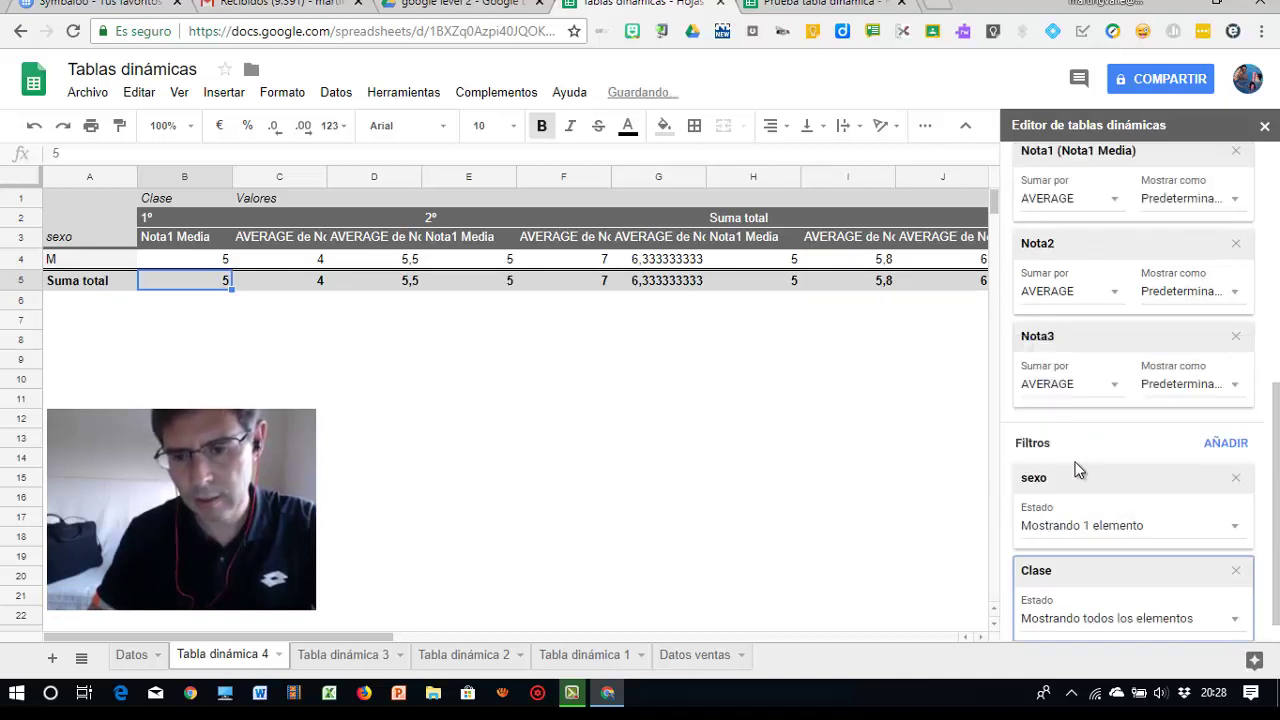
click(1112, 598)
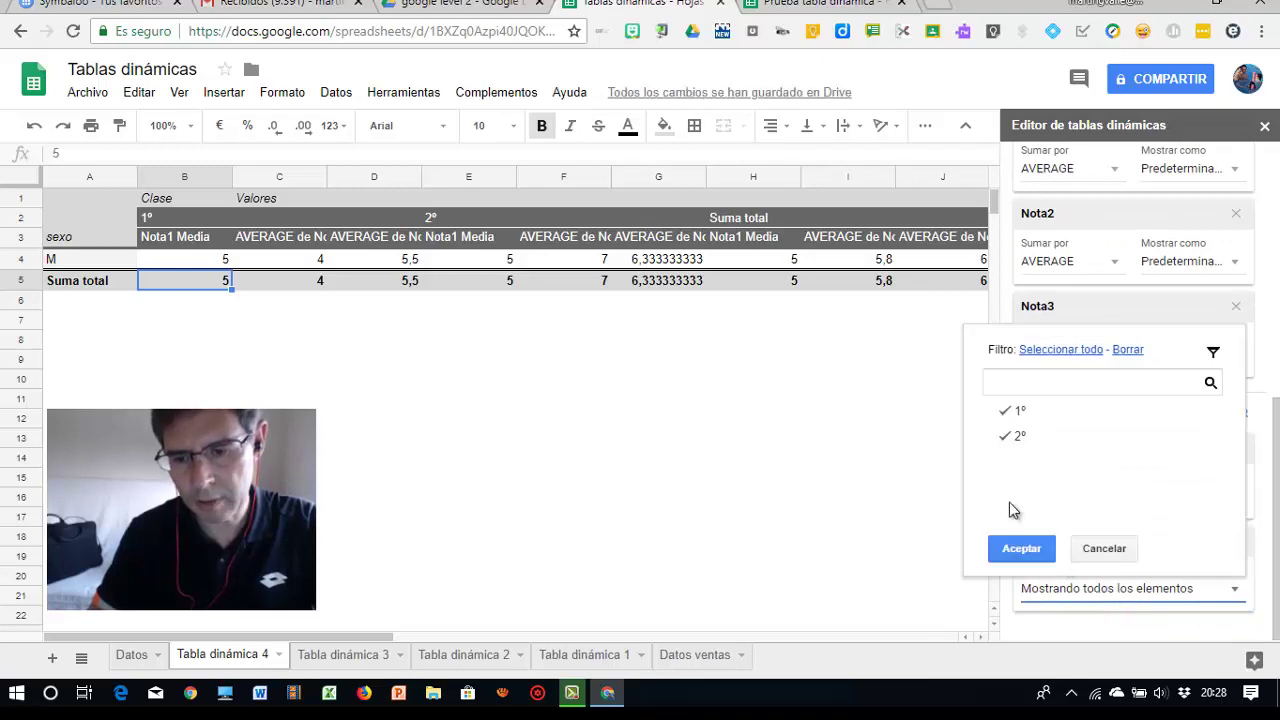
click(1020, 436)
click(1028, 541)
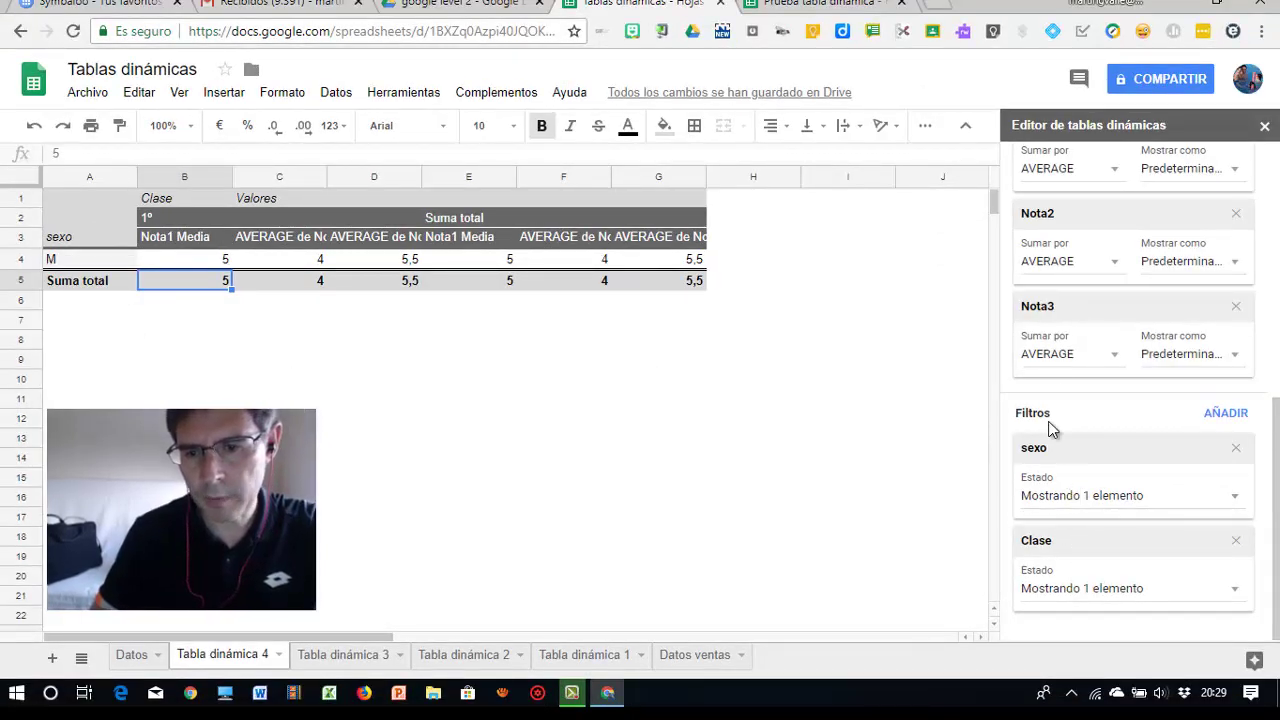
- Turn off Mostrar totales for both rows and columns, then return to the Datos sheet
scroll(1044, 326, up, 2)
scroll(1044, 326, up, 3)
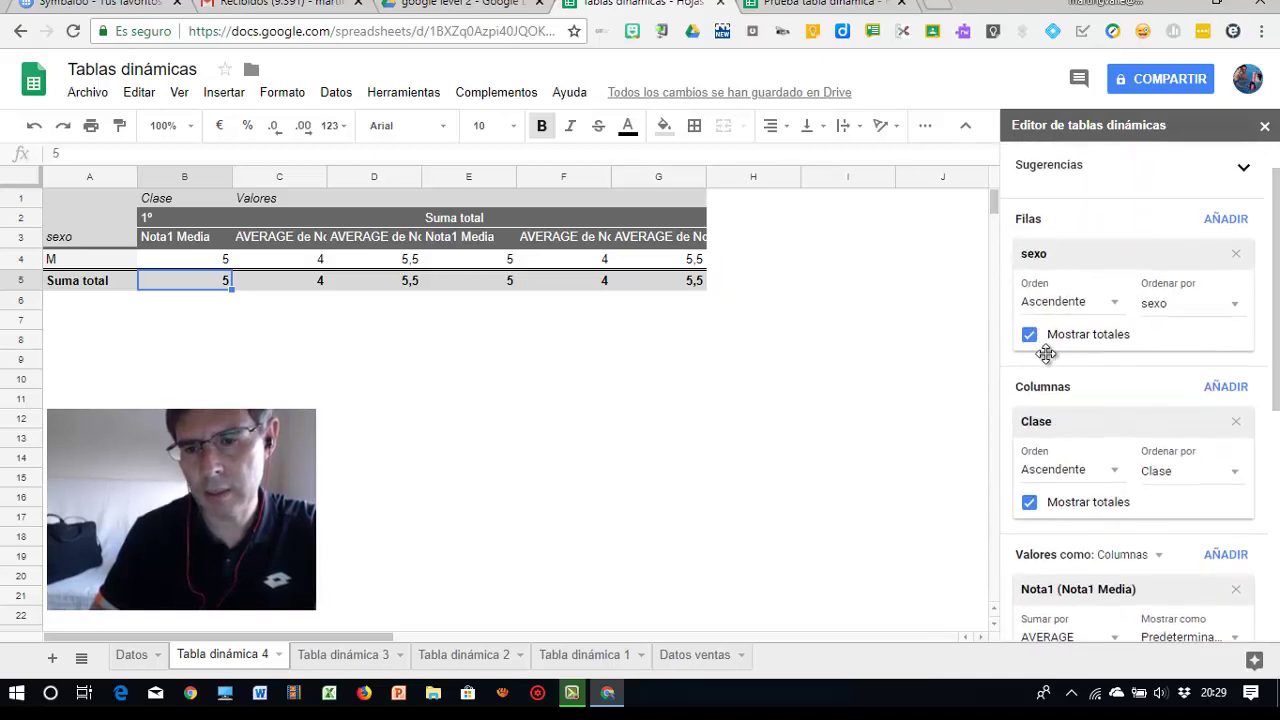
scroll(1040, 380, up, 1)
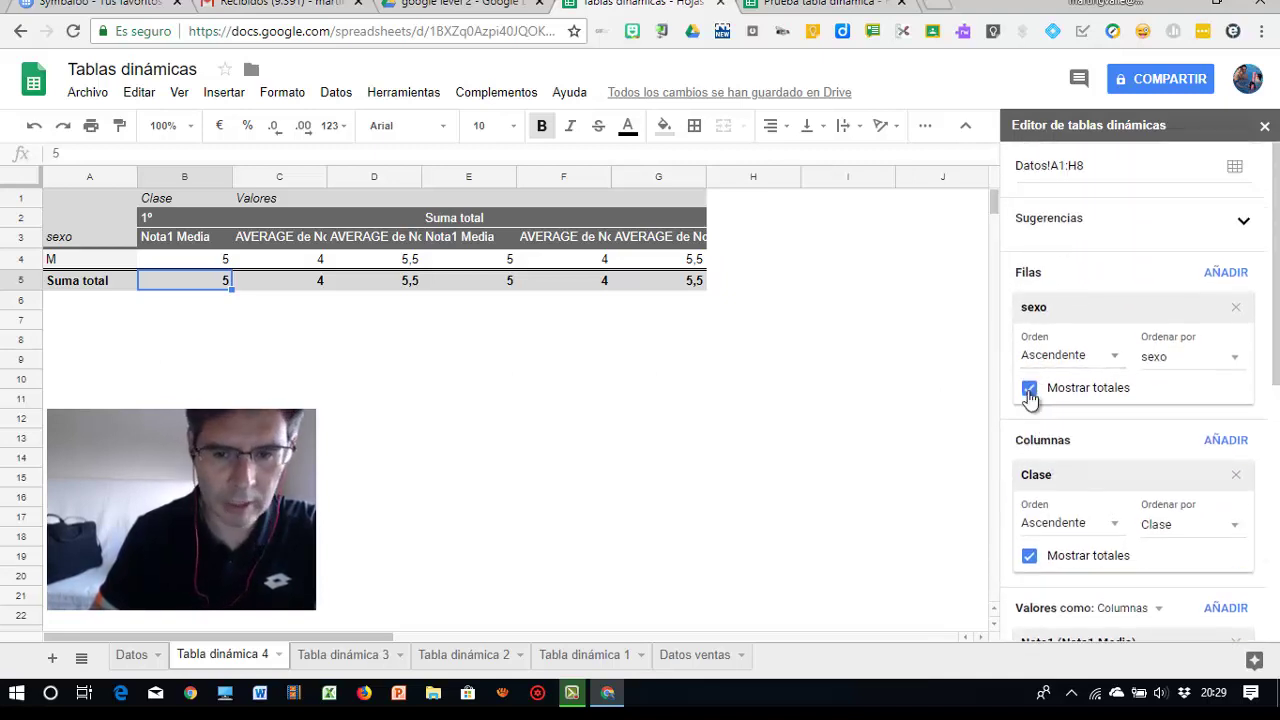
click(1030, 390)
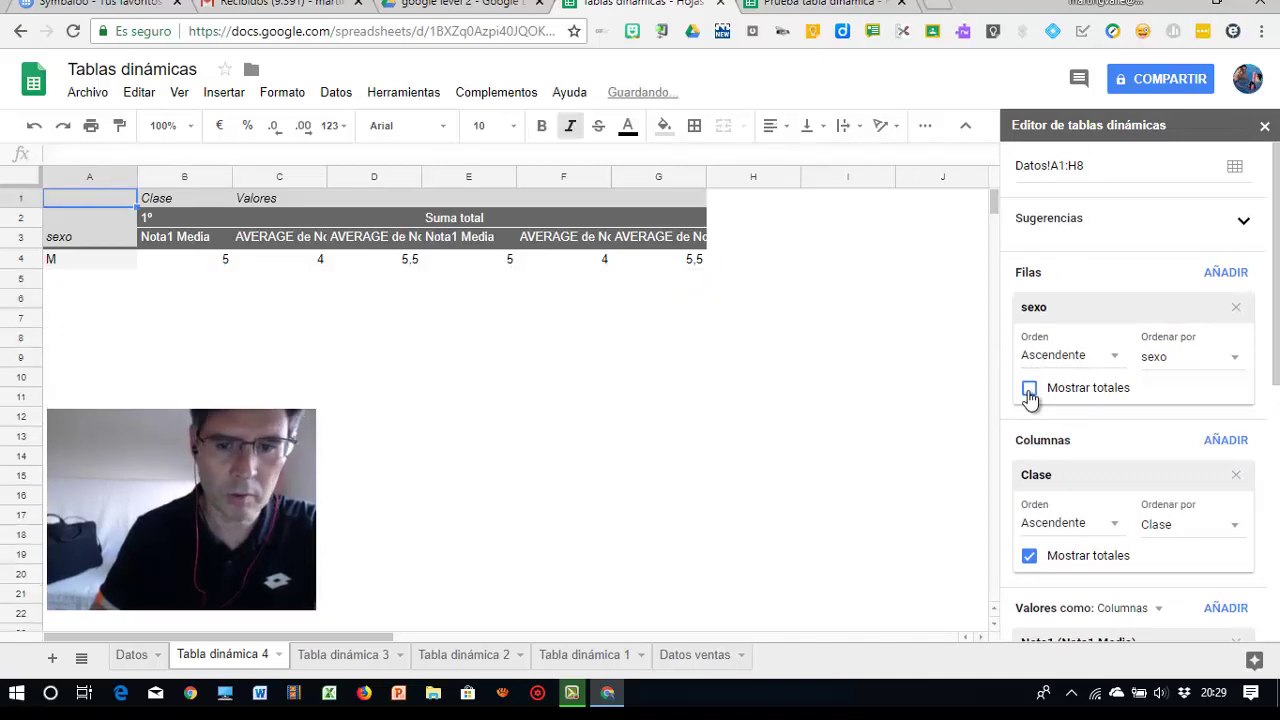
click(1030, 390)
click(1029, 556)
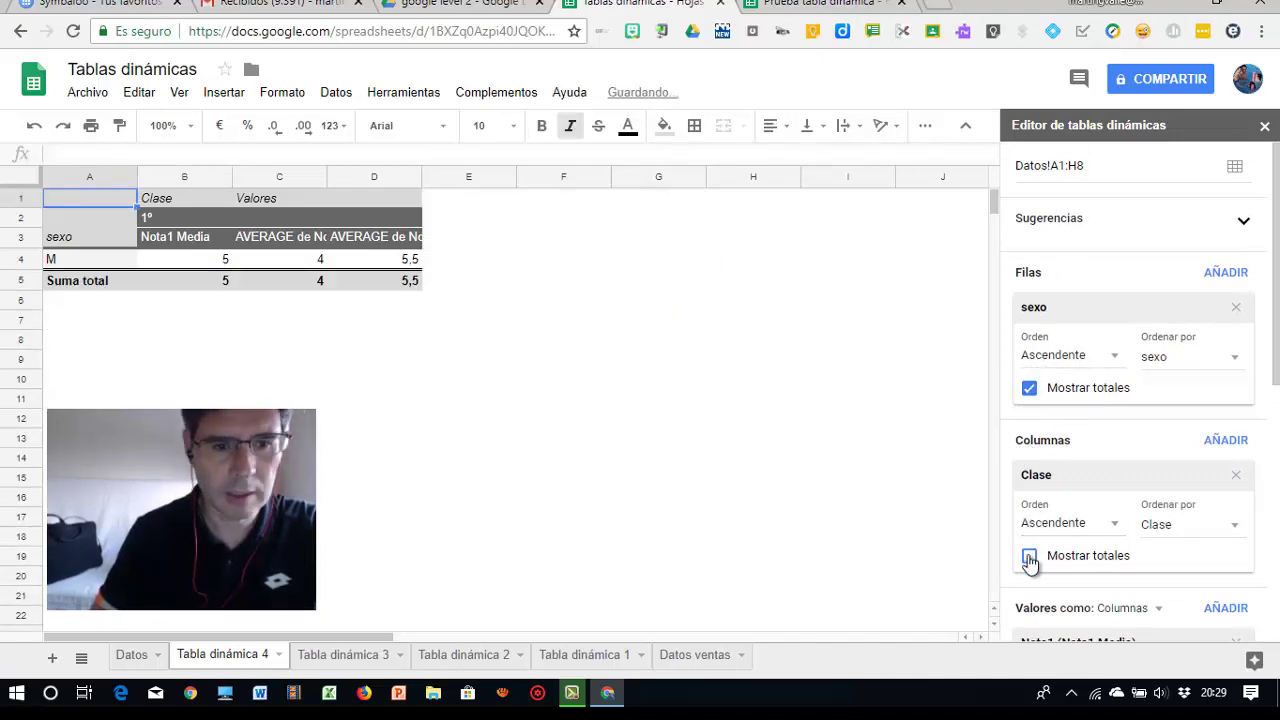
click(1029, 556)
click(1029, 556)
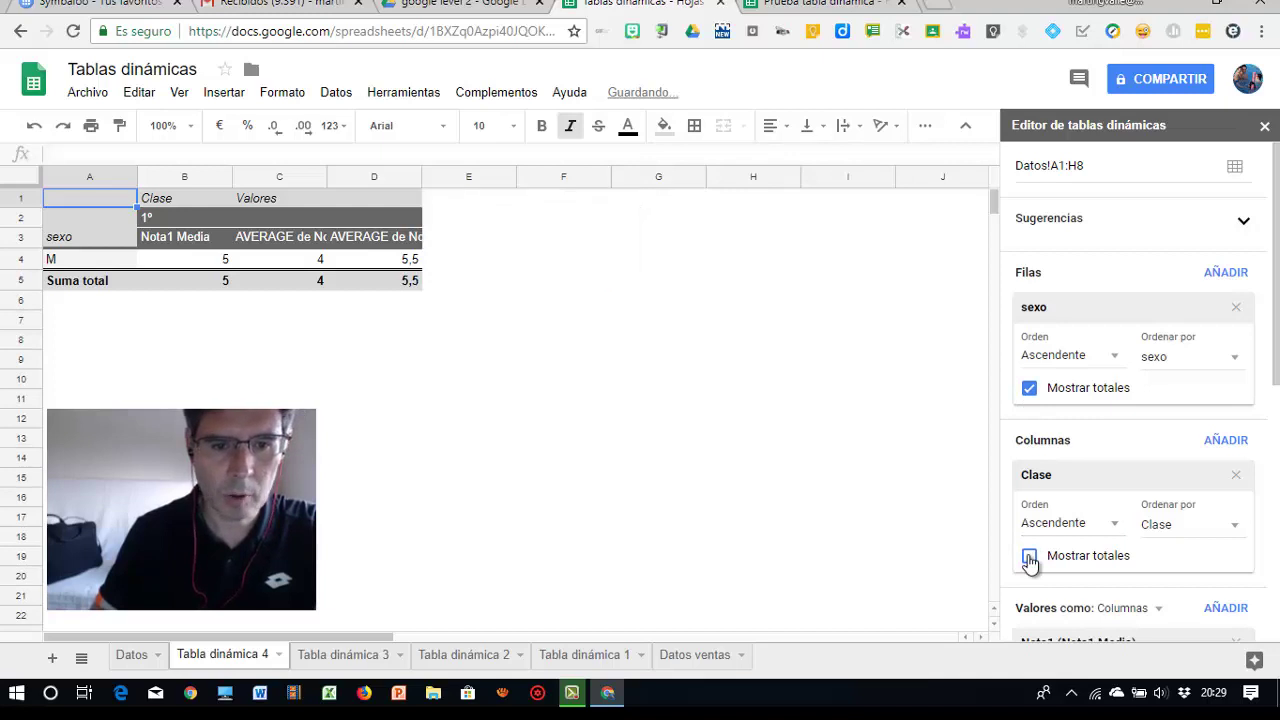
click(1030, 389)
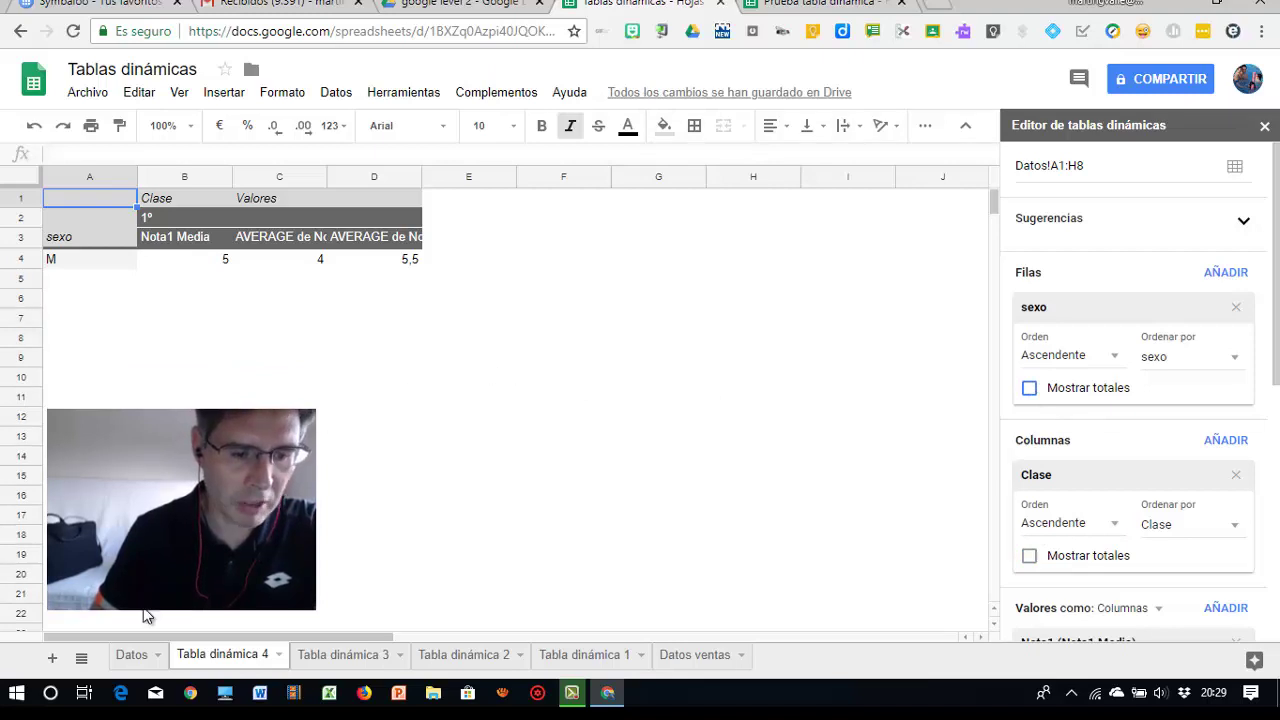
click(131, 656)
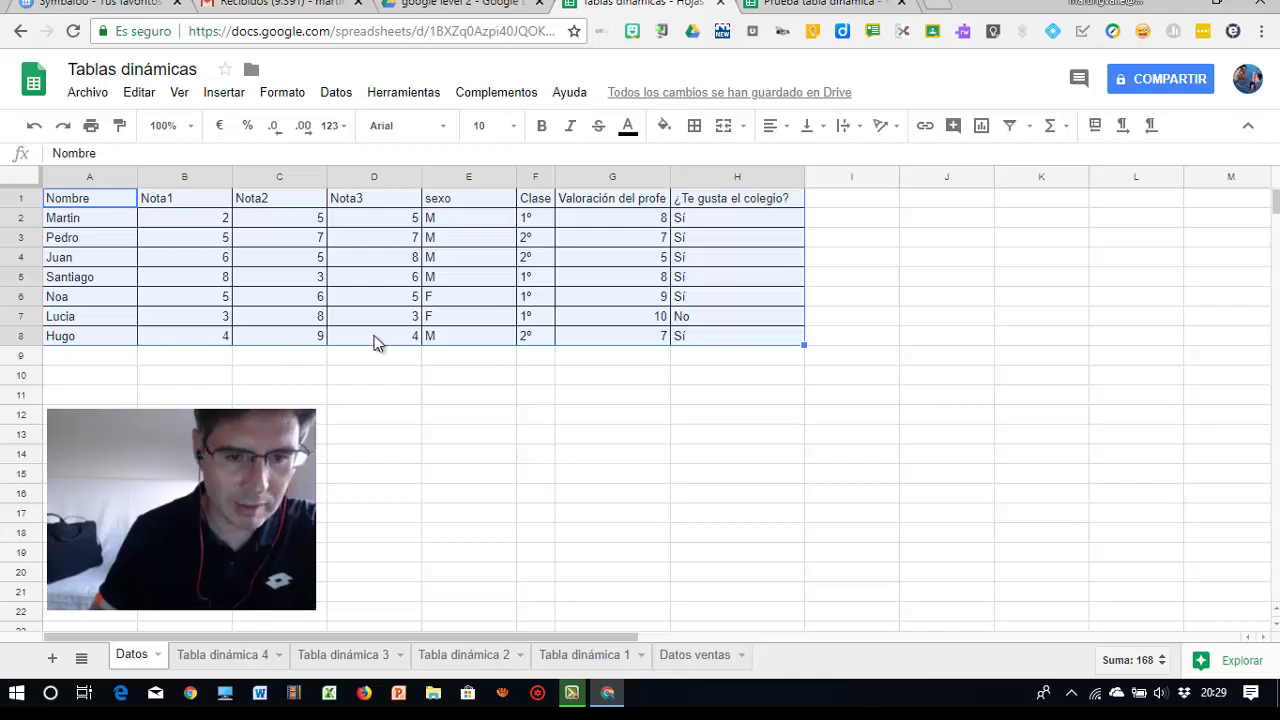
- Set Datos cell F7's Clase to 2º, then go back to the Tabla dinámica 4 sheet
click(530, 318)
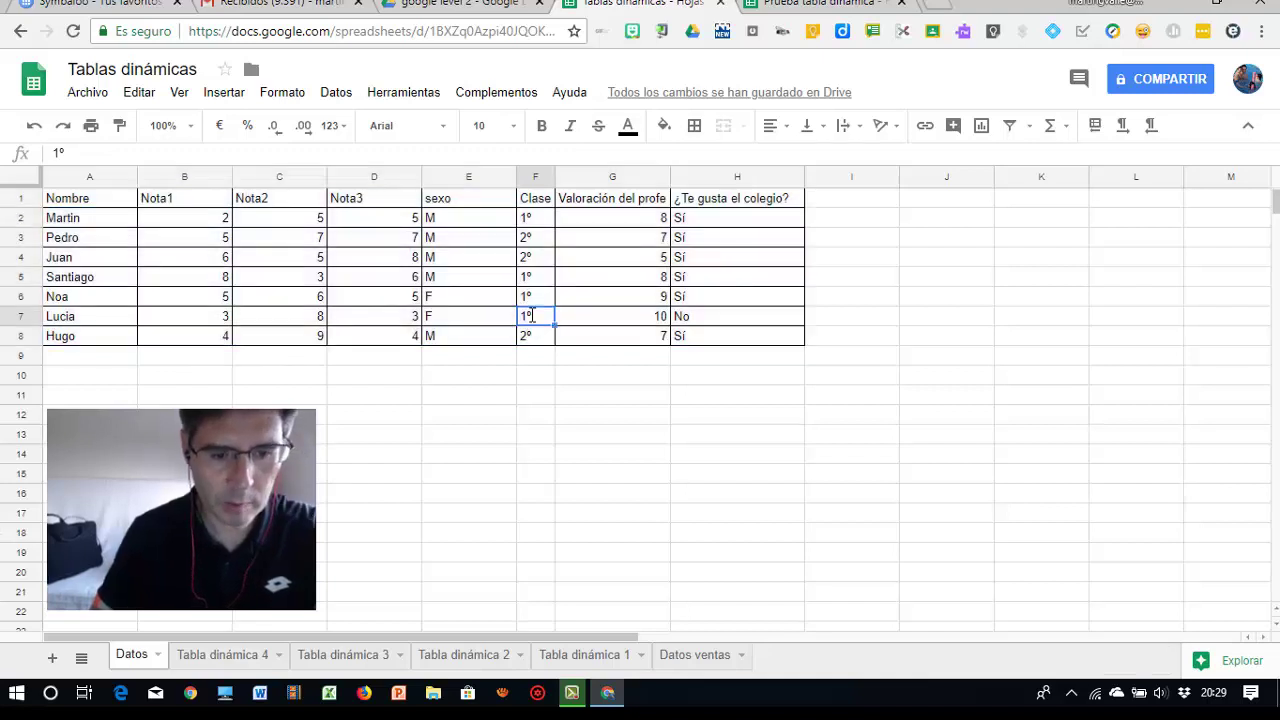
text(2º)
click(521, 452)
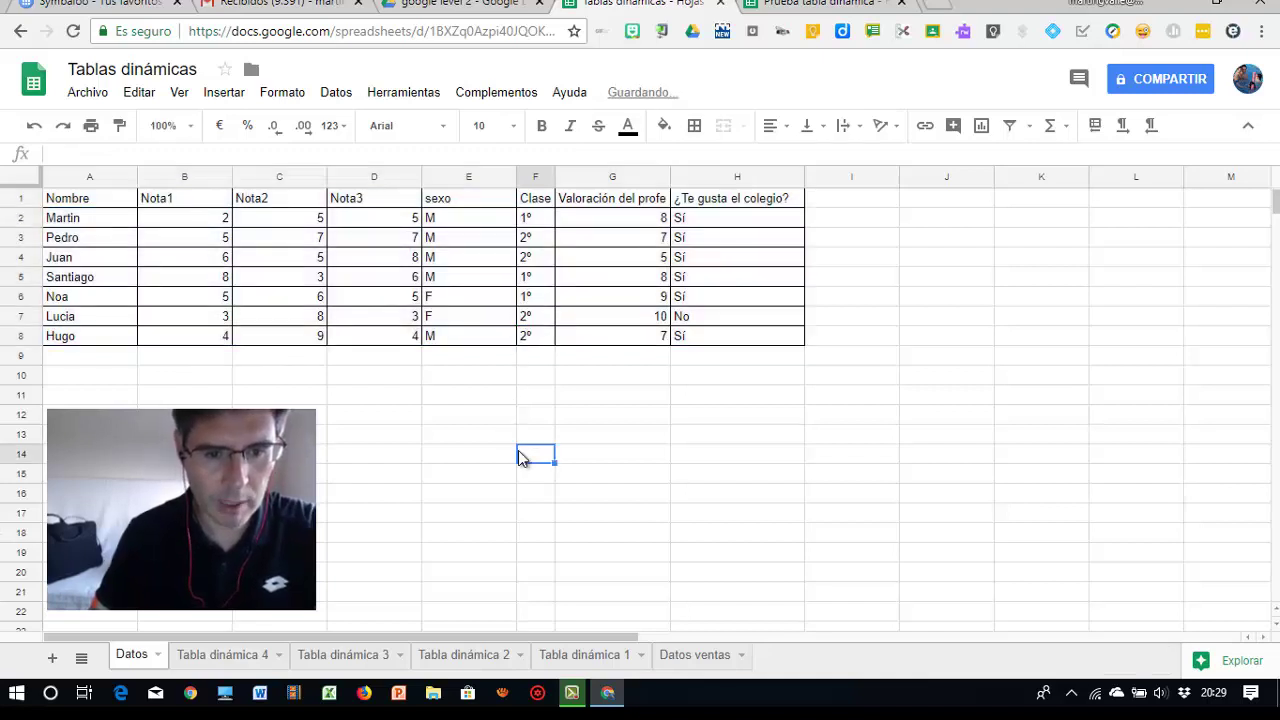
click(246, 656)
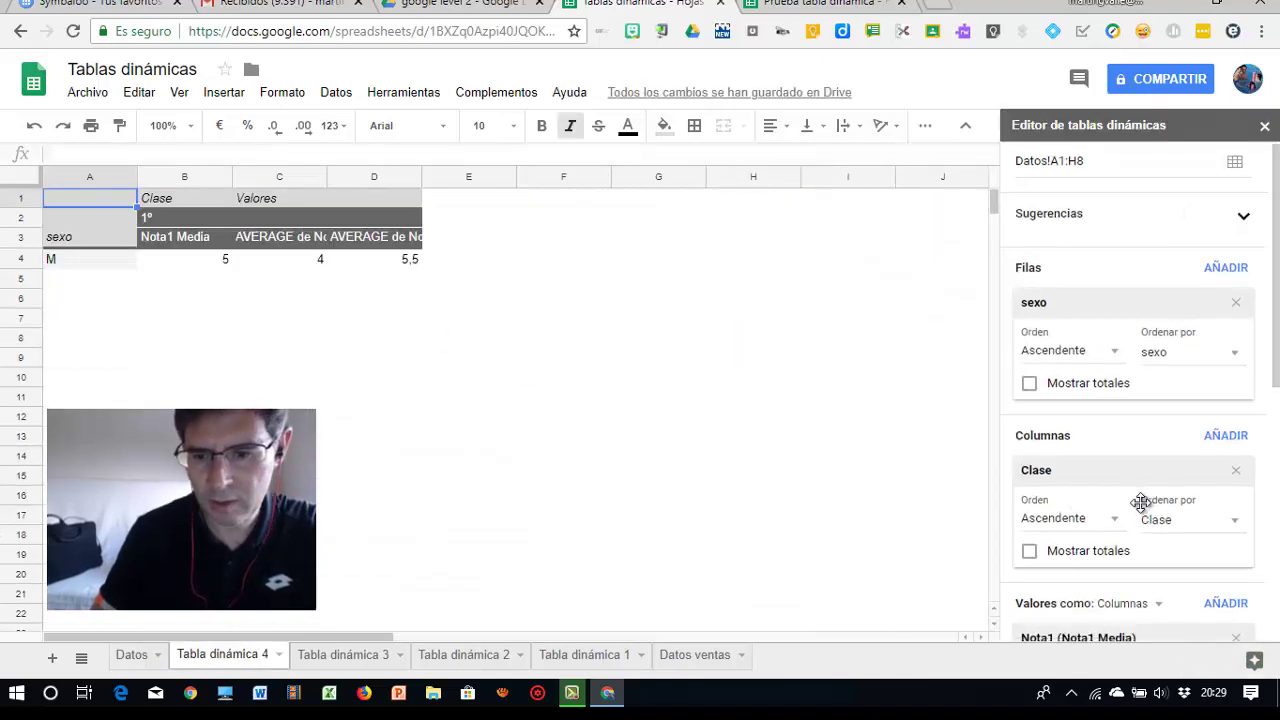
- Set the pivot's sexo filter to include both F and M
scroll(1150, 500, down, 5)
scroll(1155, 502, down, 1)
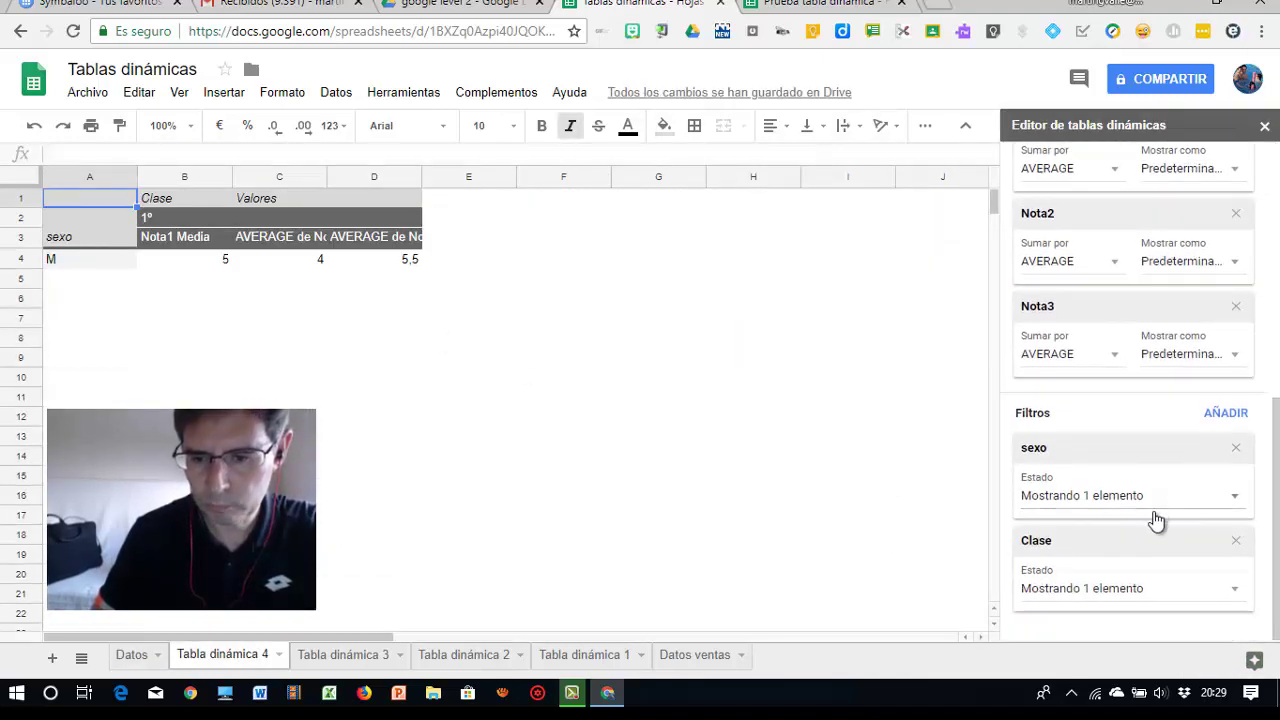
click(1216, 496)
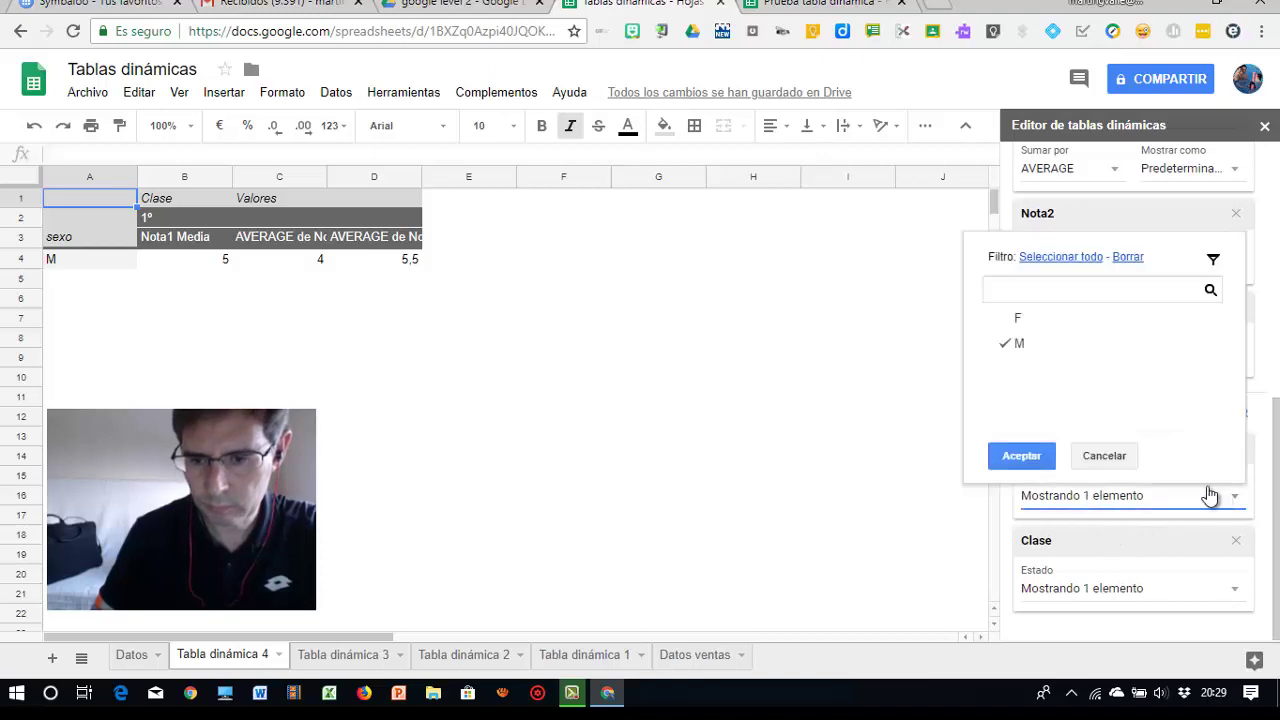
click(1003, 320)
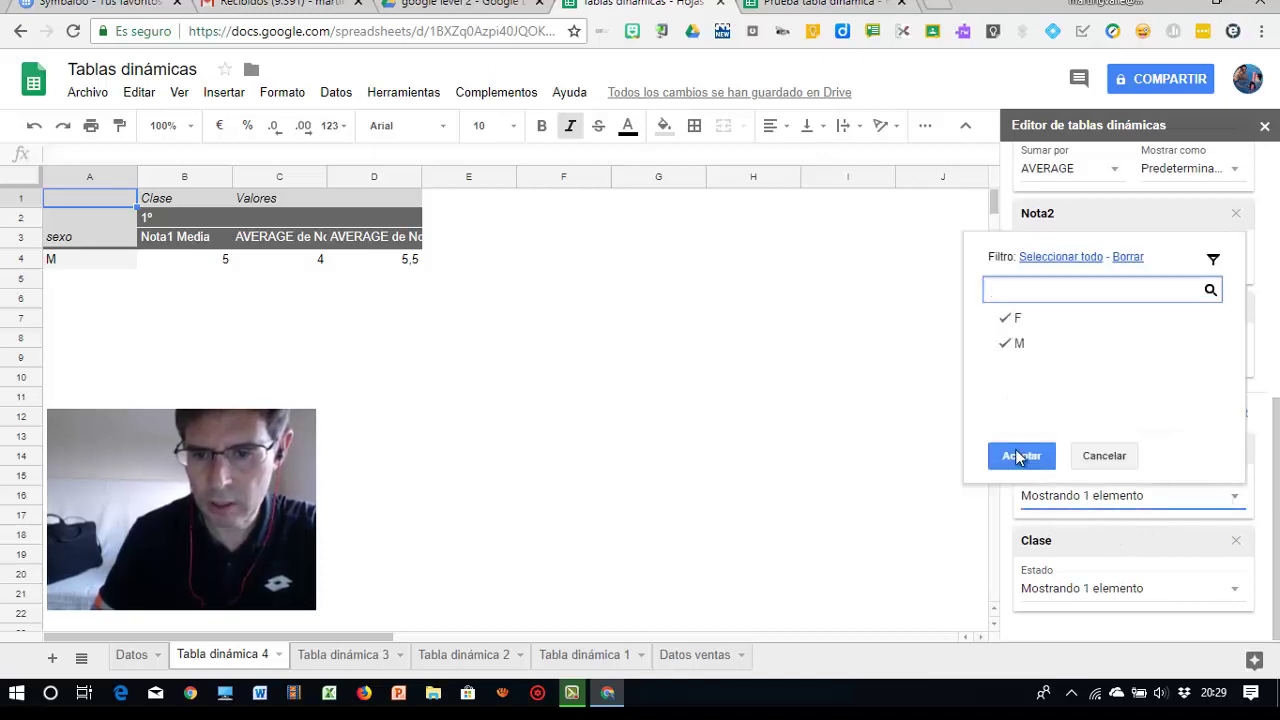
click(1040, 260)
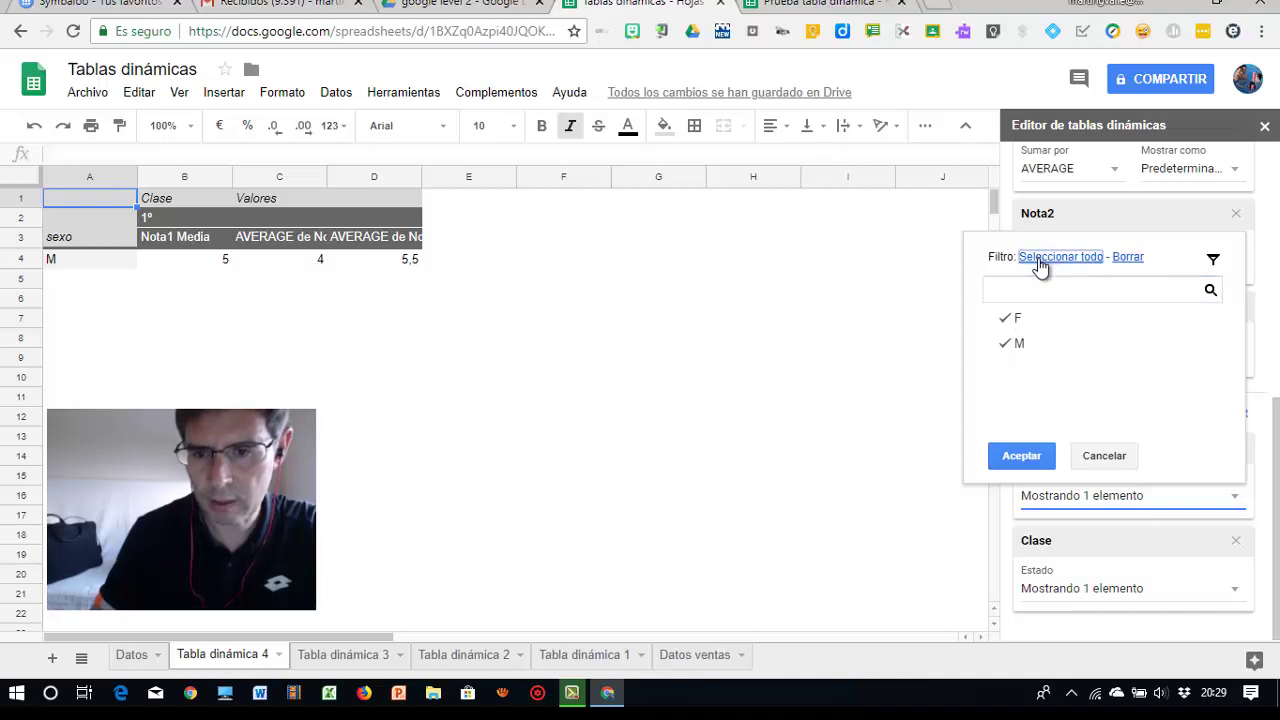
click(1022, 456)
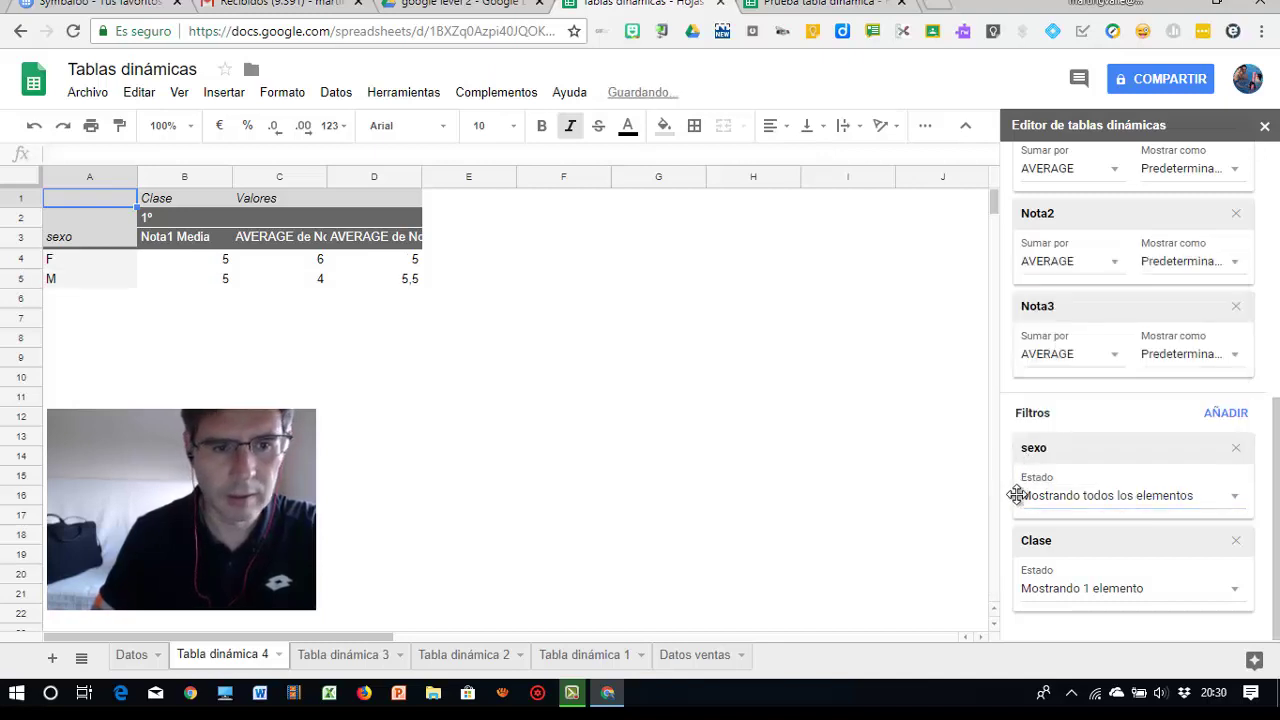
- Filter Clase to 2º only, excluding 1º, and close the pivot editor
click(1080, 587)
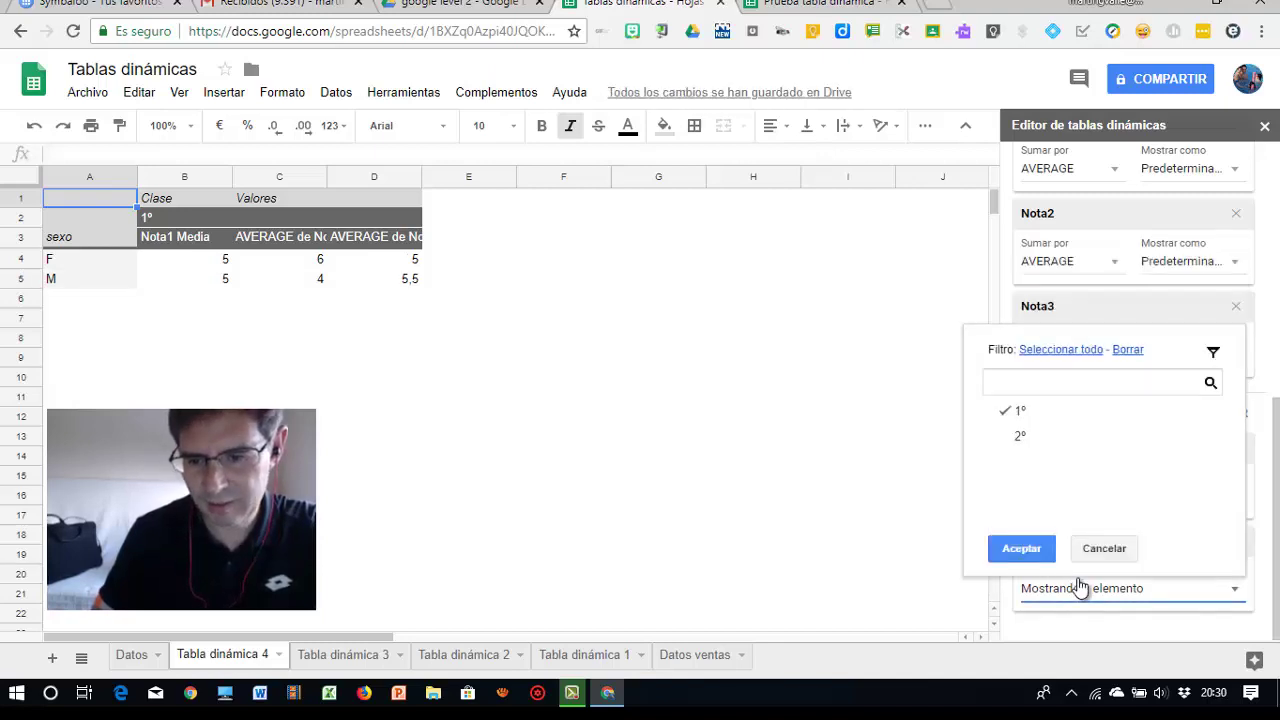
click(1002, 437)
click(1005, 410)
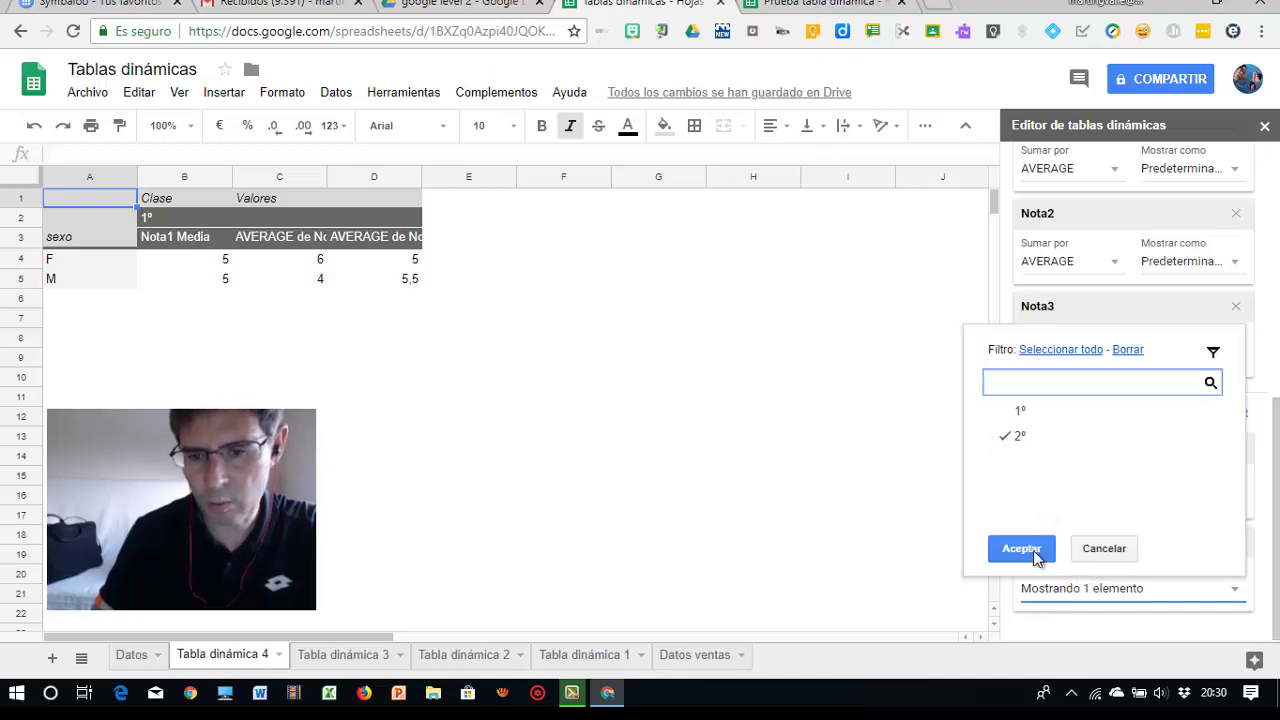
click(1028, 549)
click(374, 398)
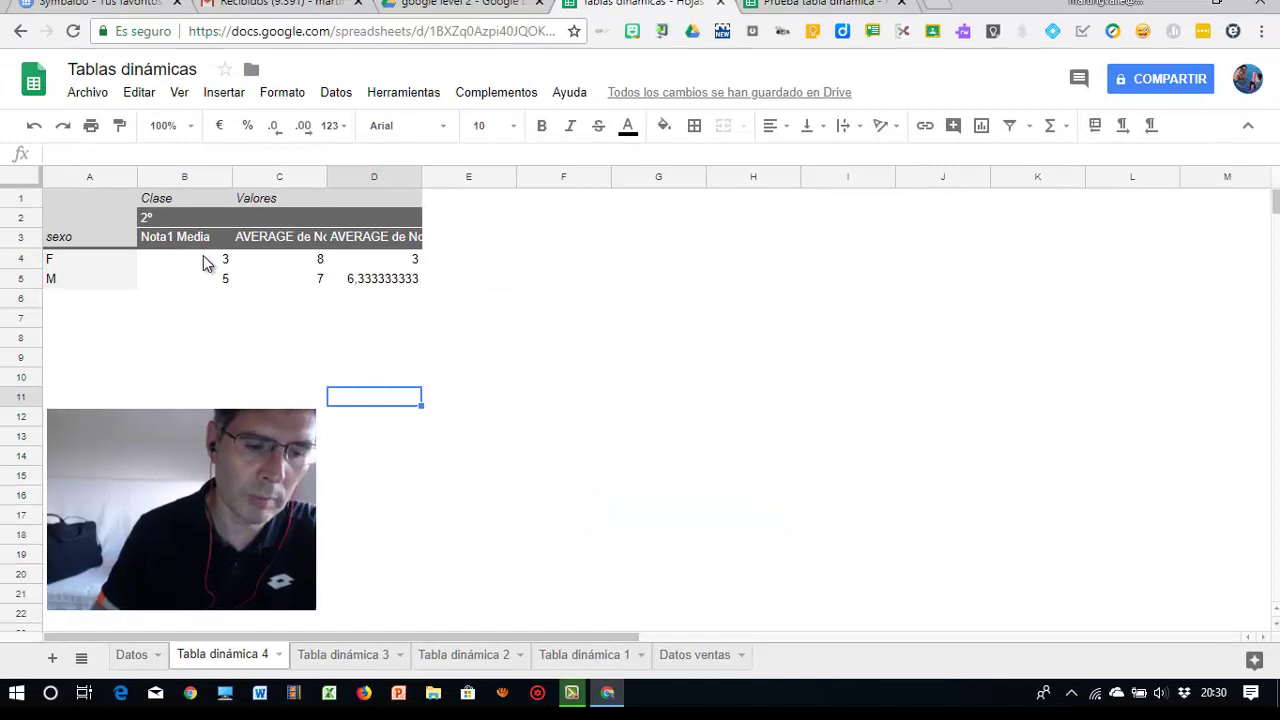
click(125, 656)
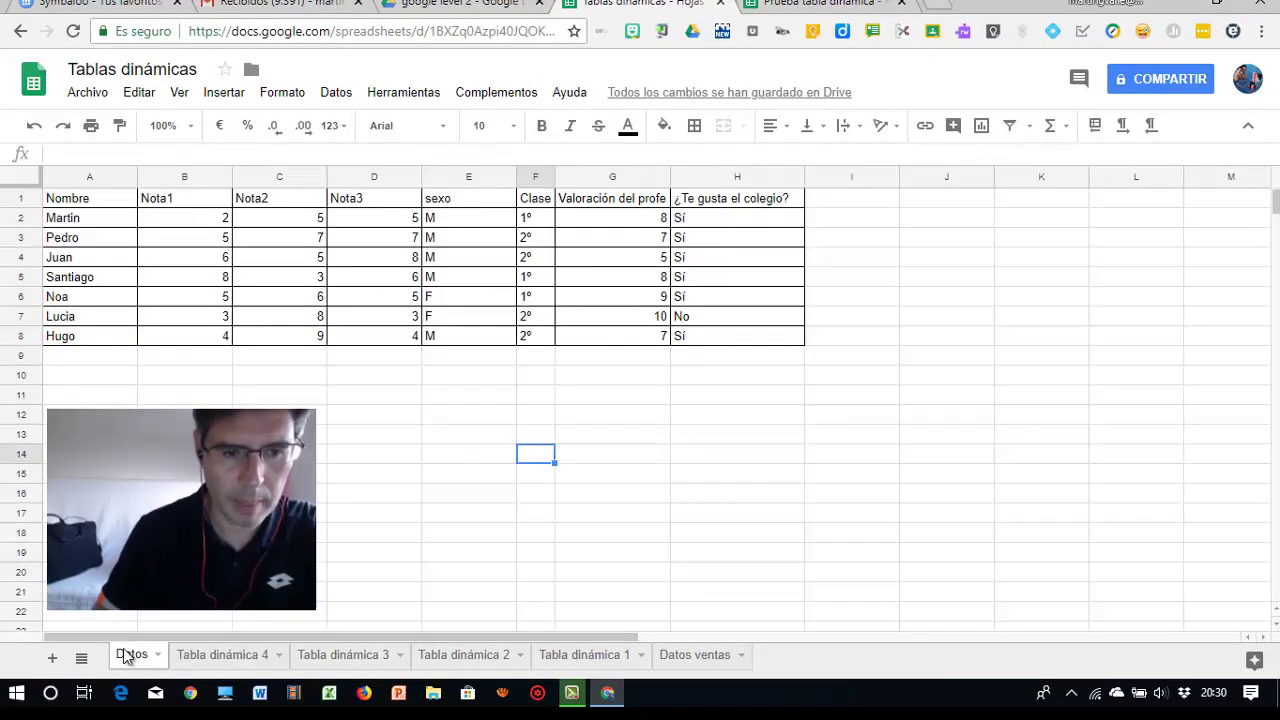
click(190, 660)
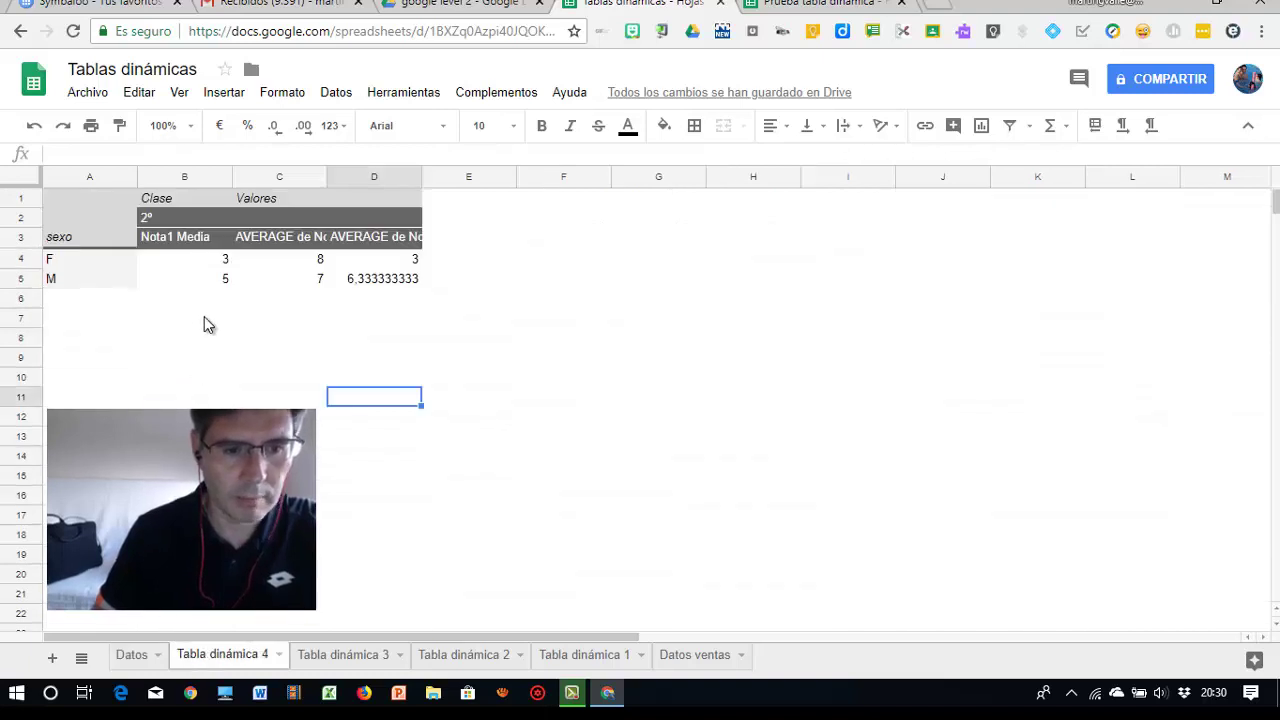
click(305, 236)
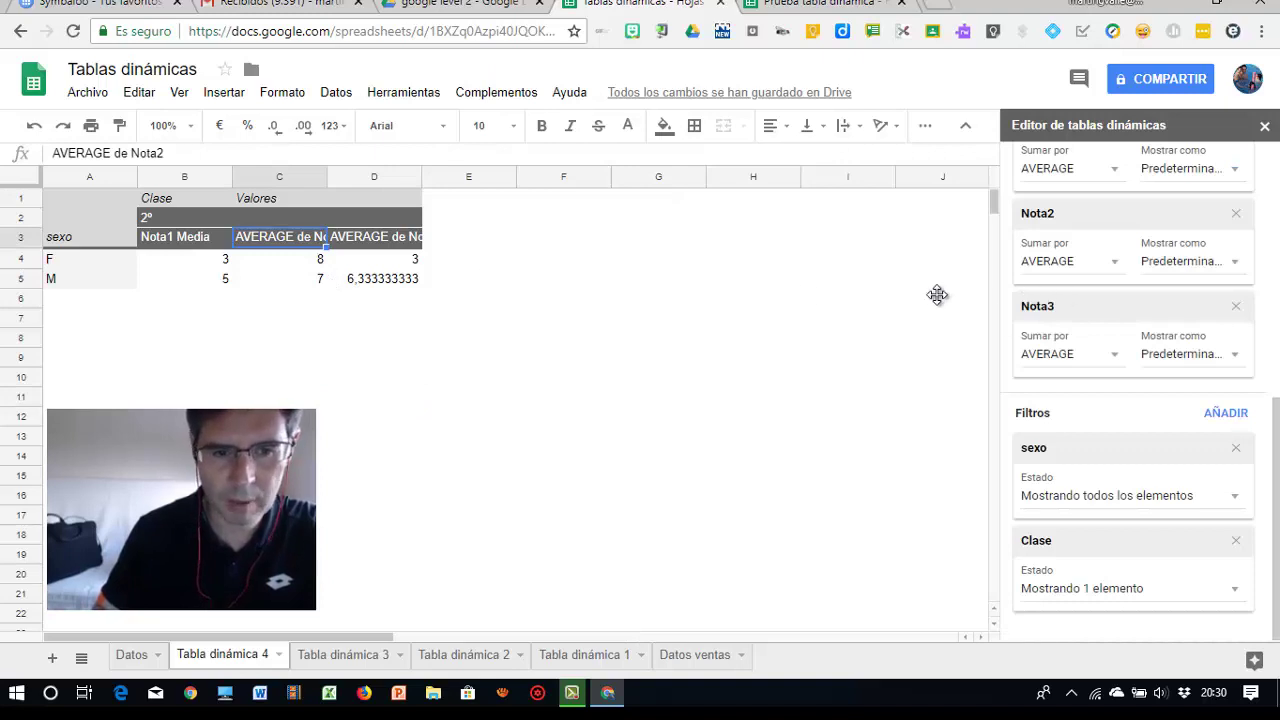
click(588, 303)
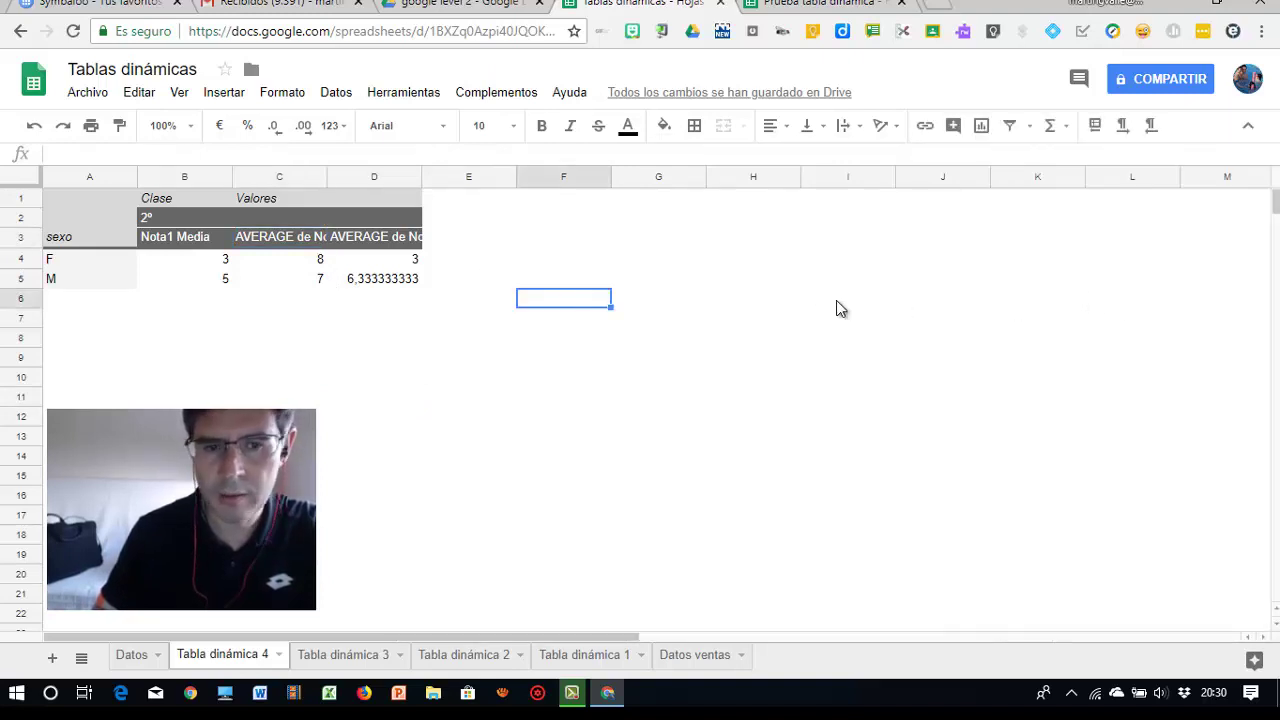
click(395, 240)
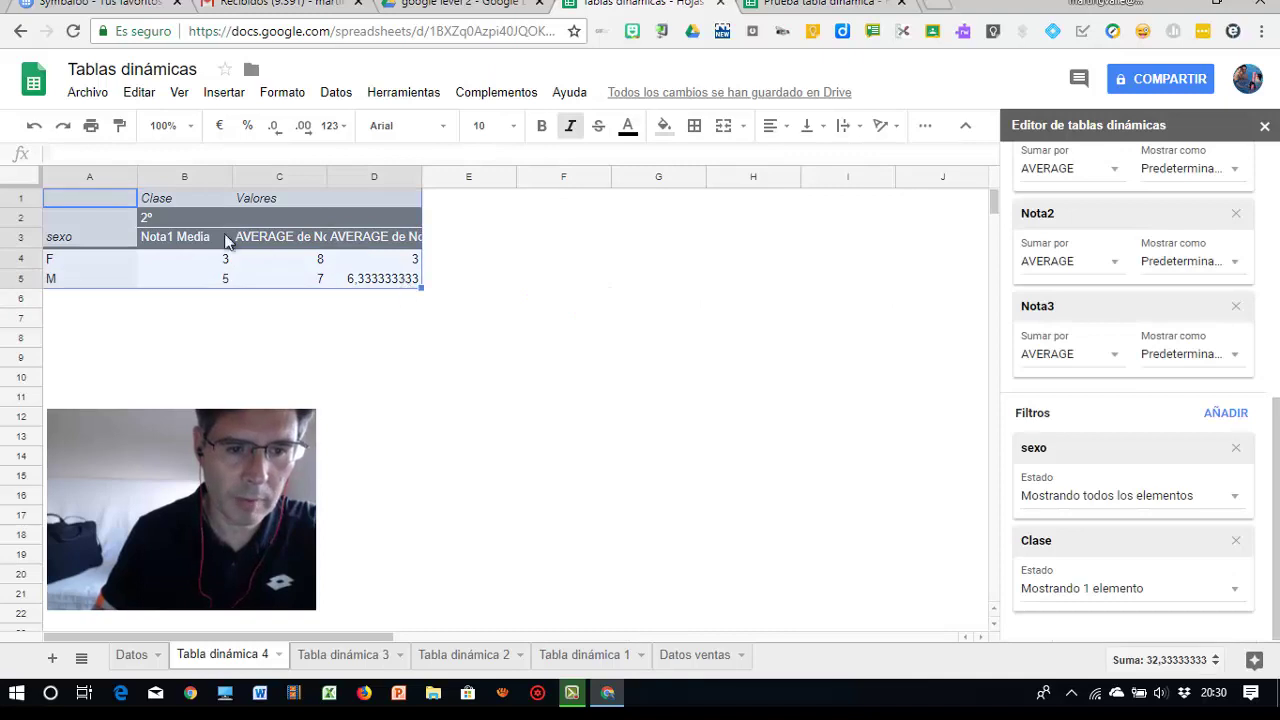
click(298, 247)
click(352, 247)
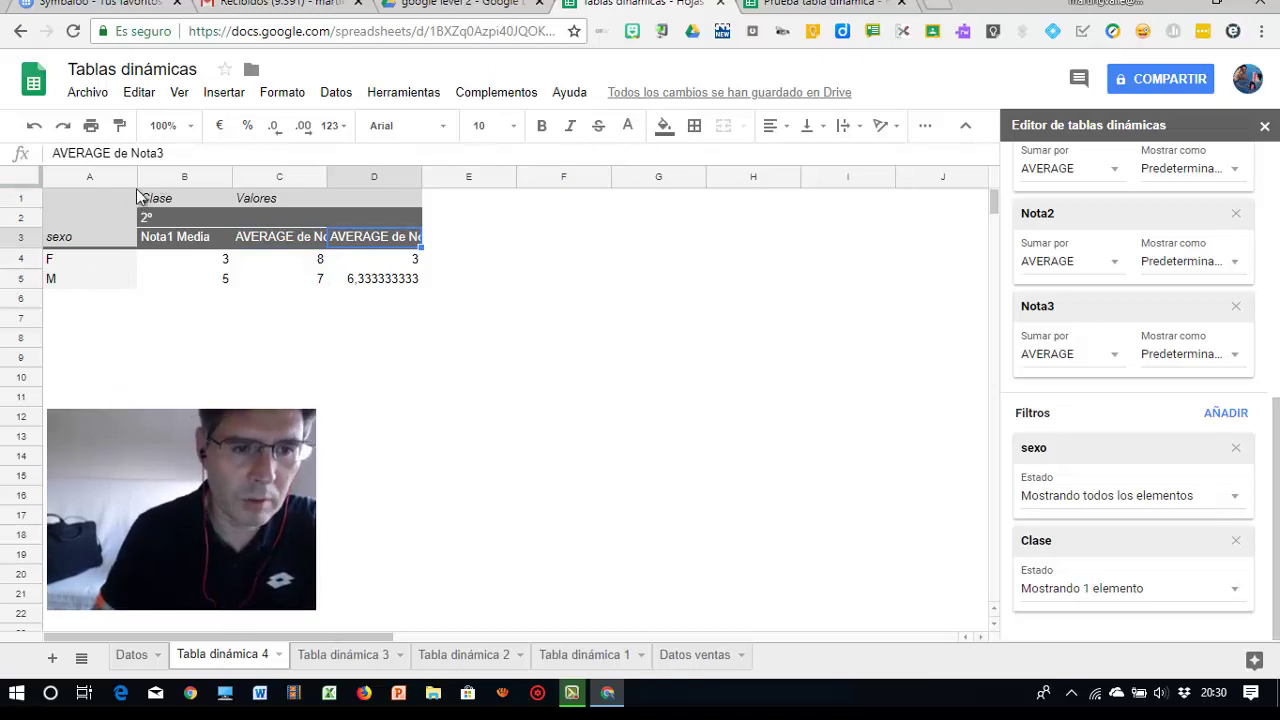
drag(103, 202, 196, 280)
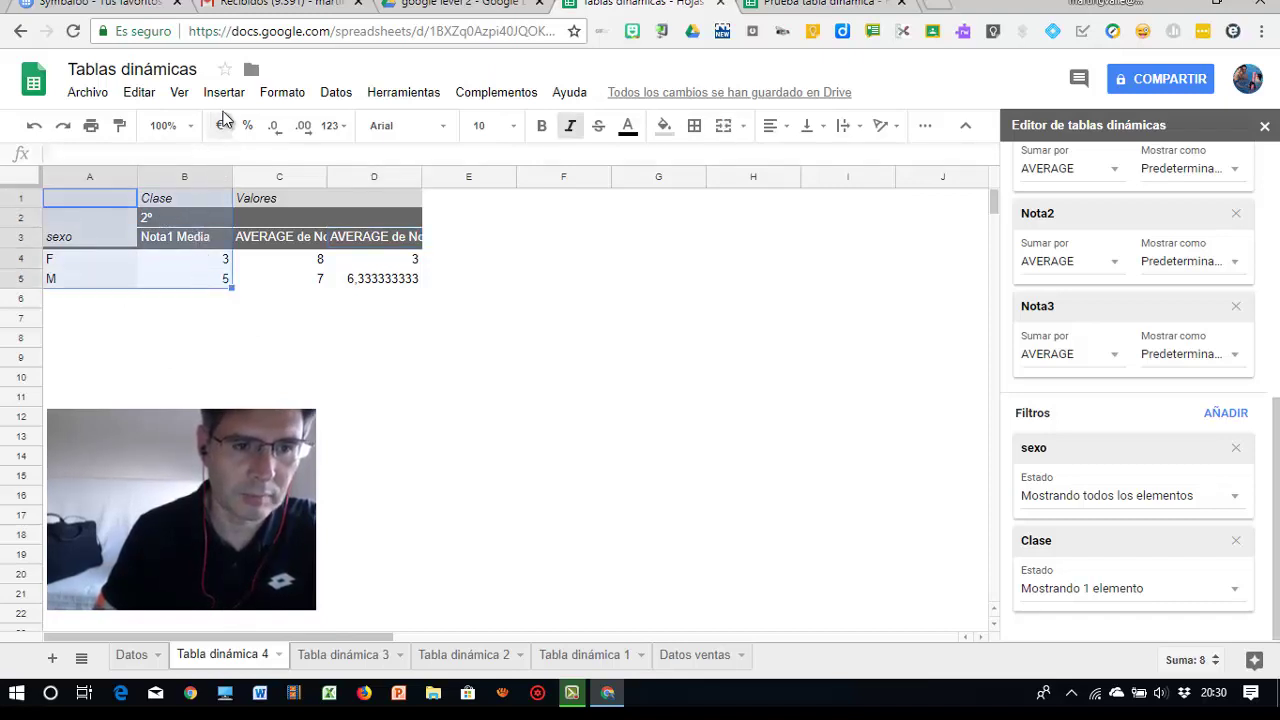
click(212, 385)
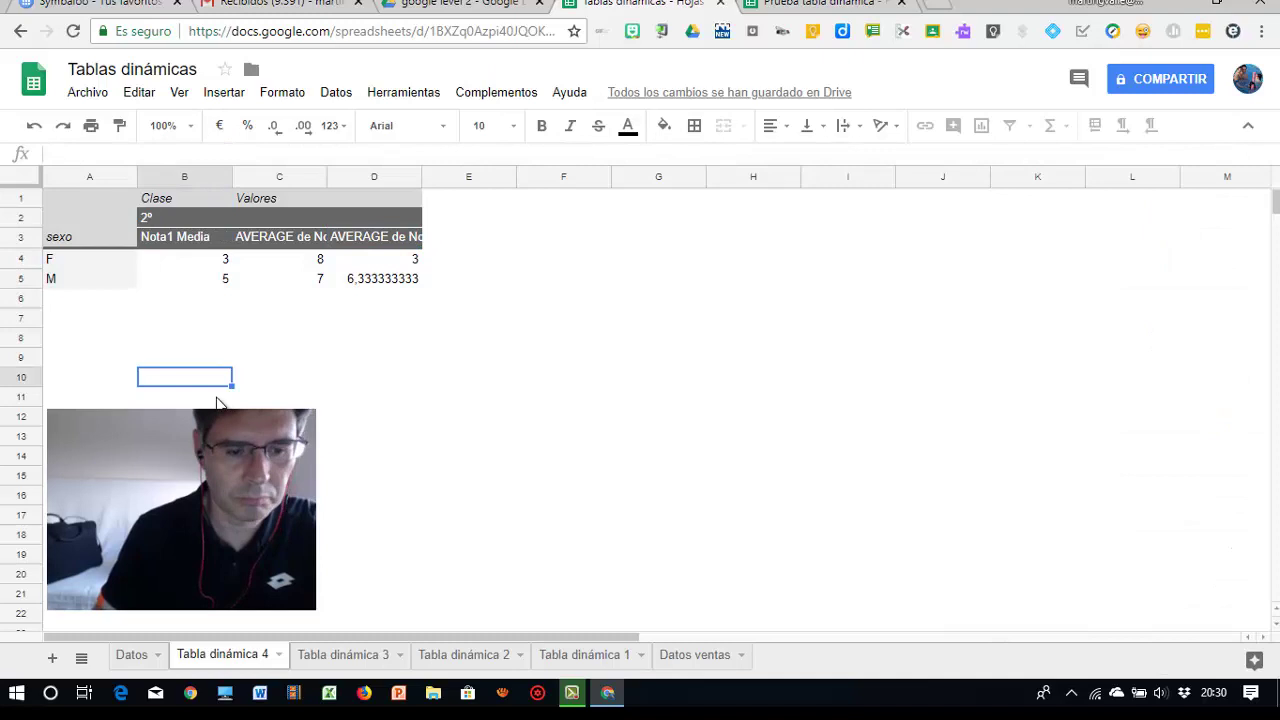
click(131, 655)
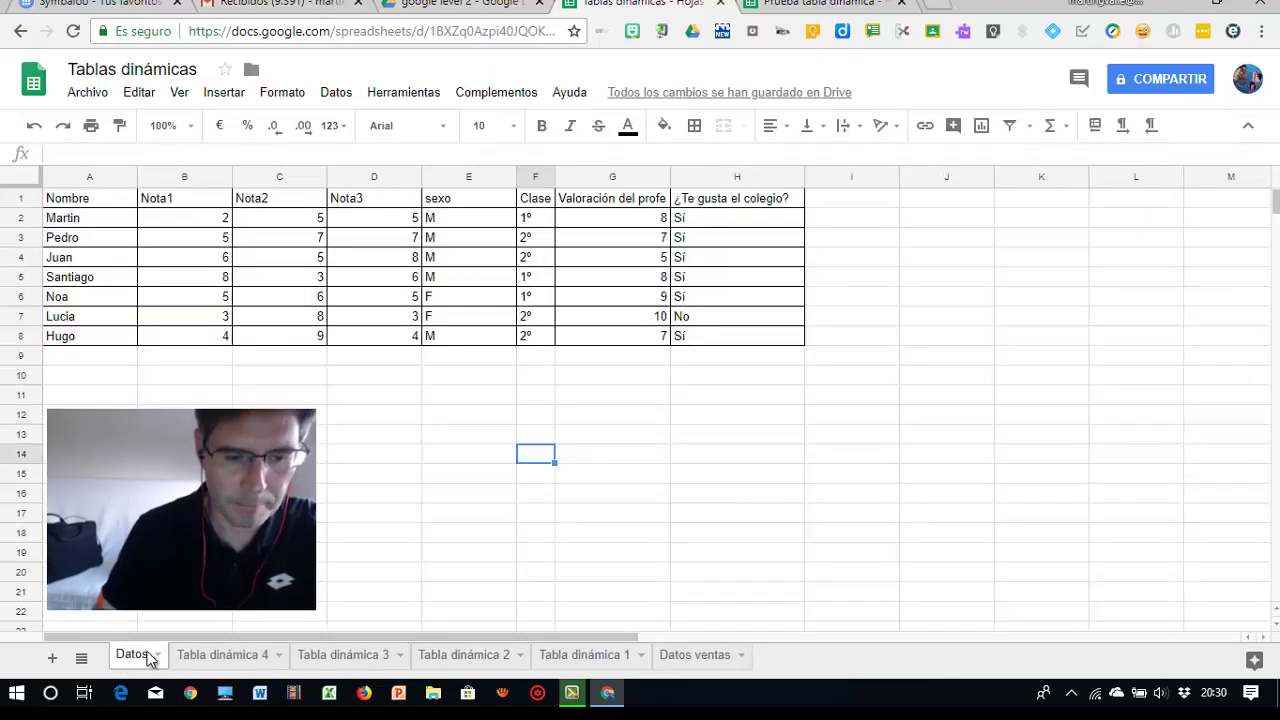
click(677, 655)
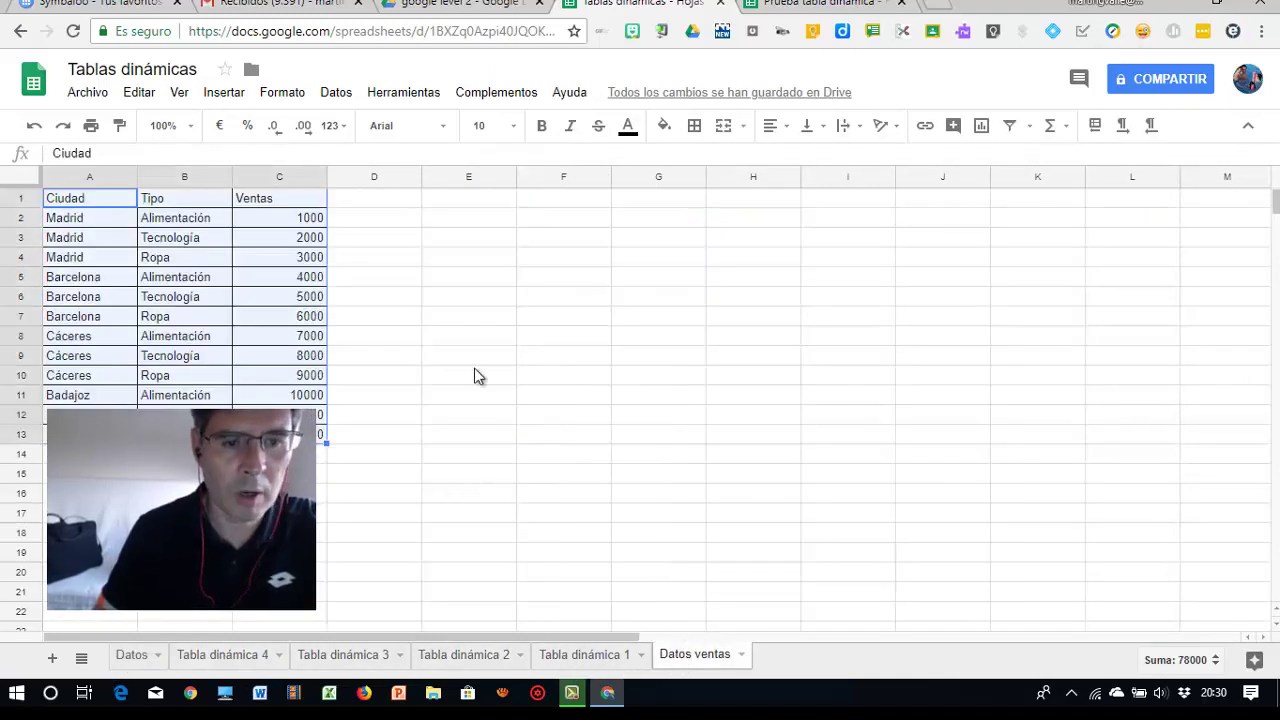
click(140, 662)
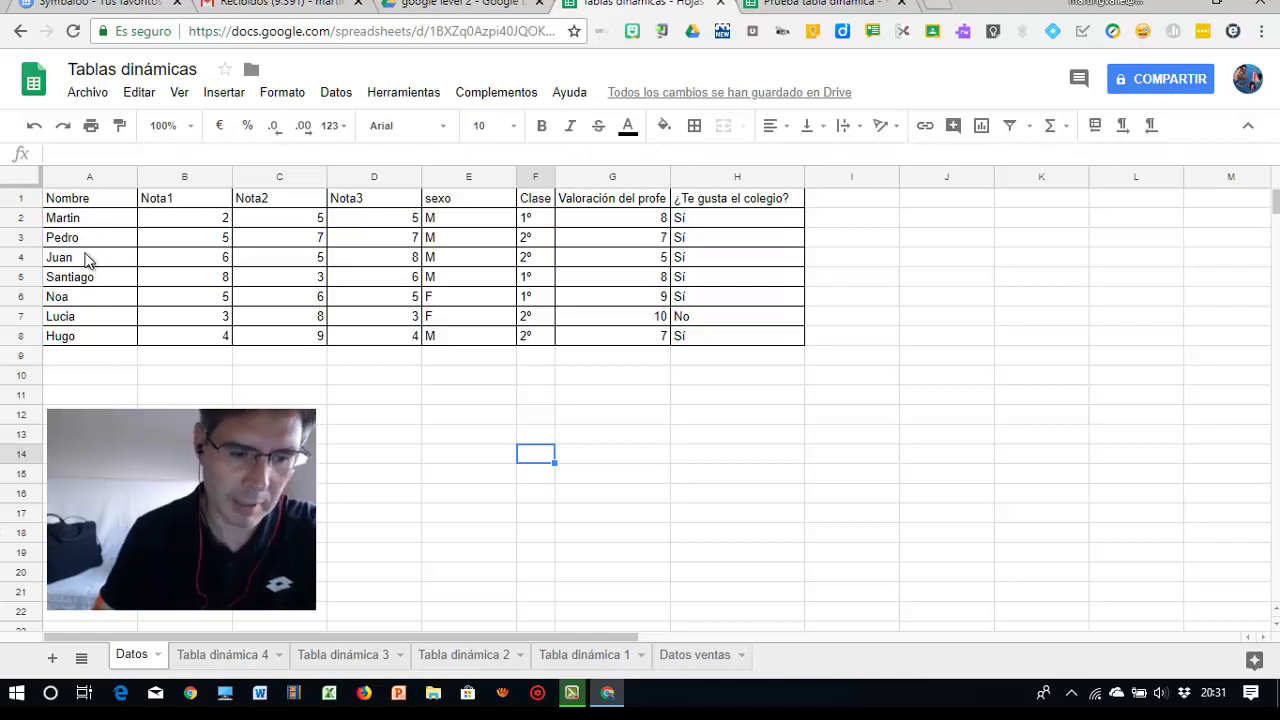
- Create a new pivot table from Datos A1:H8 with sexo as rows
drag(65, 205, 722, 340)
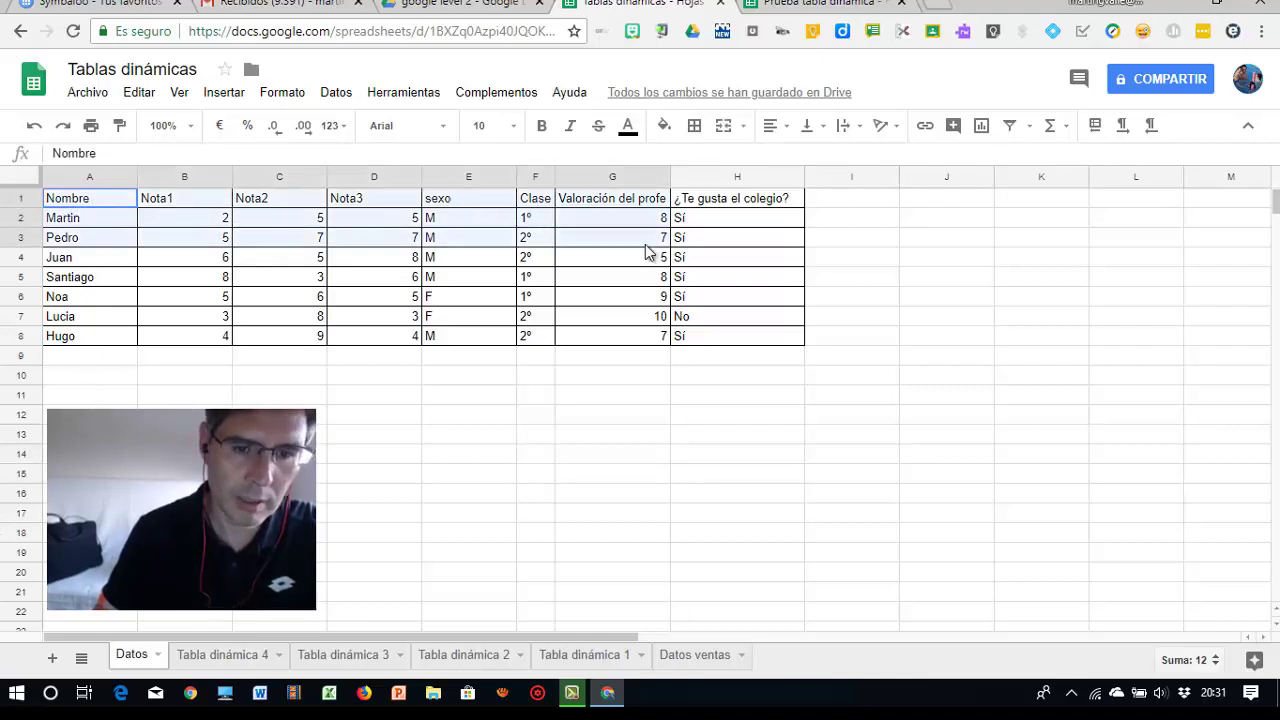
click(336, 92)
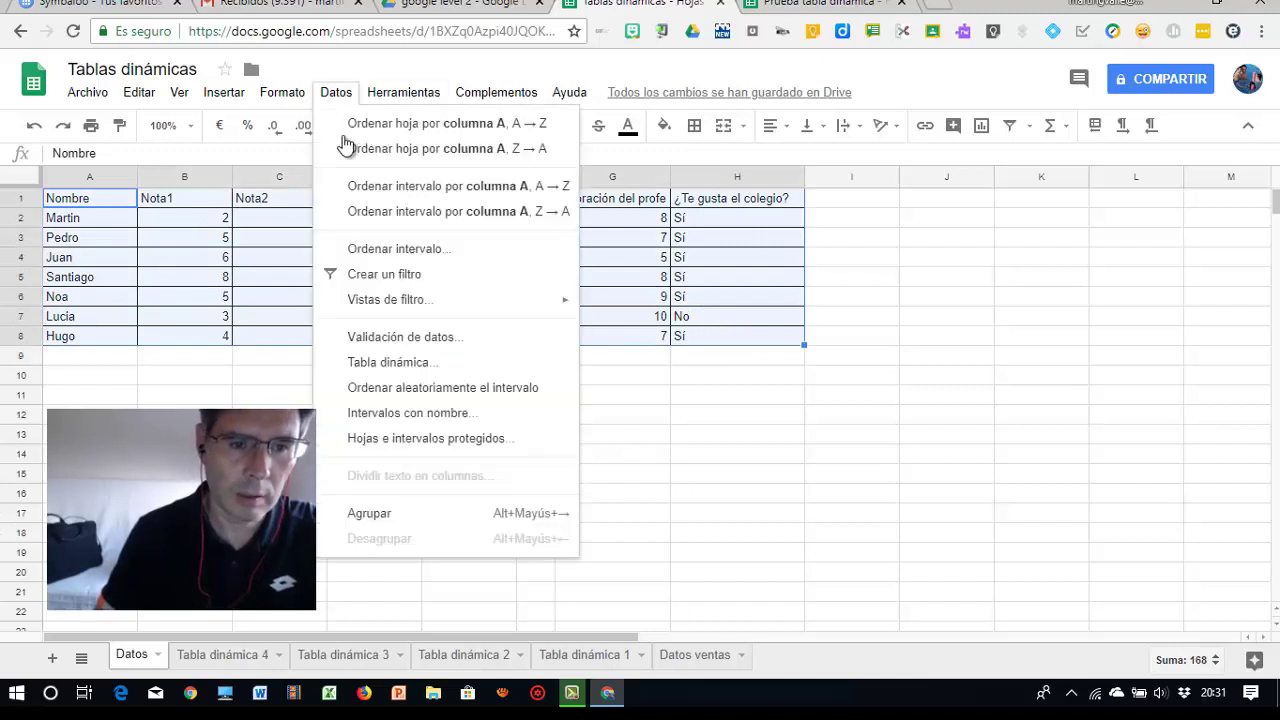
click(385, 366)
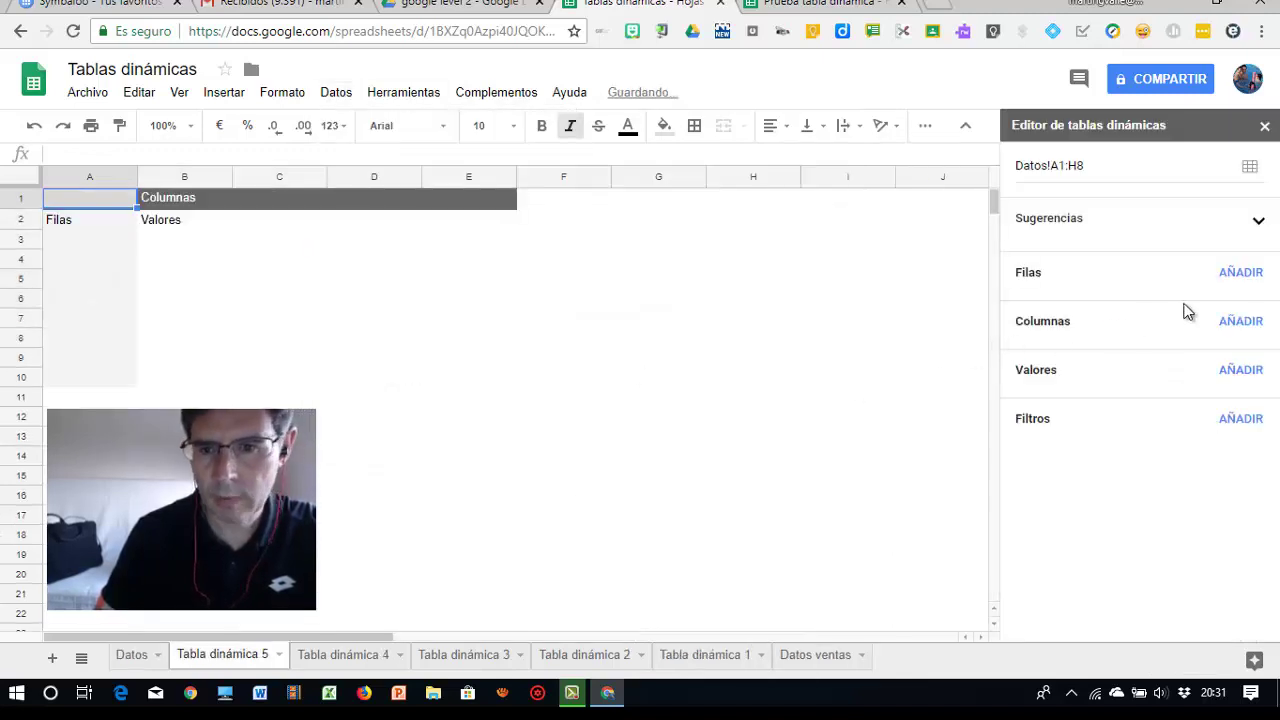
click(1236, 282)
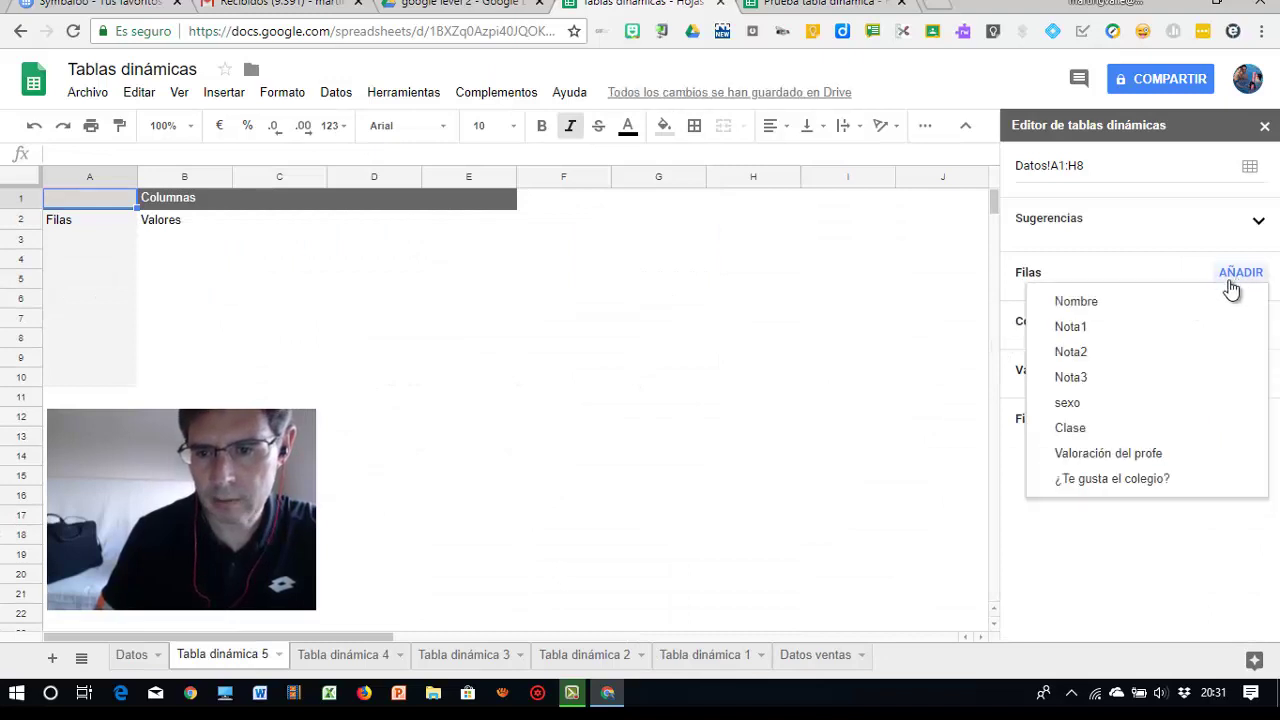
click(1082, 403)
- Add ¿Te gusta el colegio? as the columns and as COUNTA values
click(1226, 446)
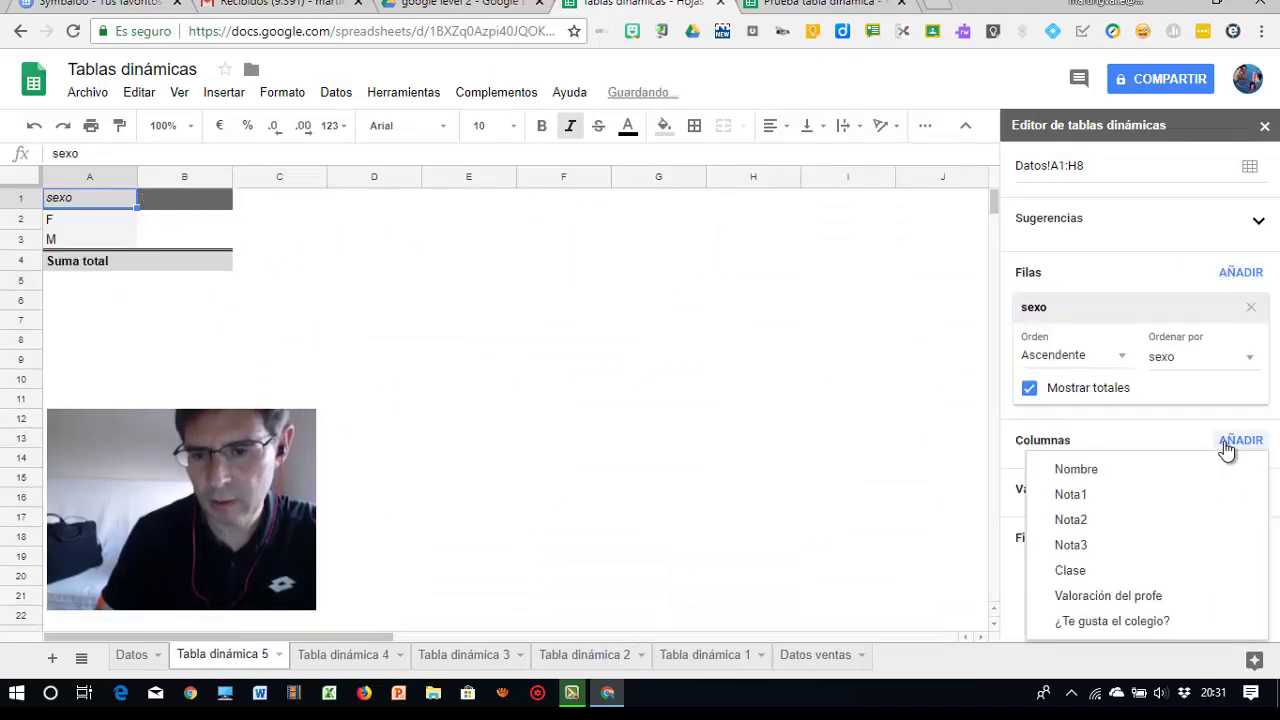
click(1108, 621)
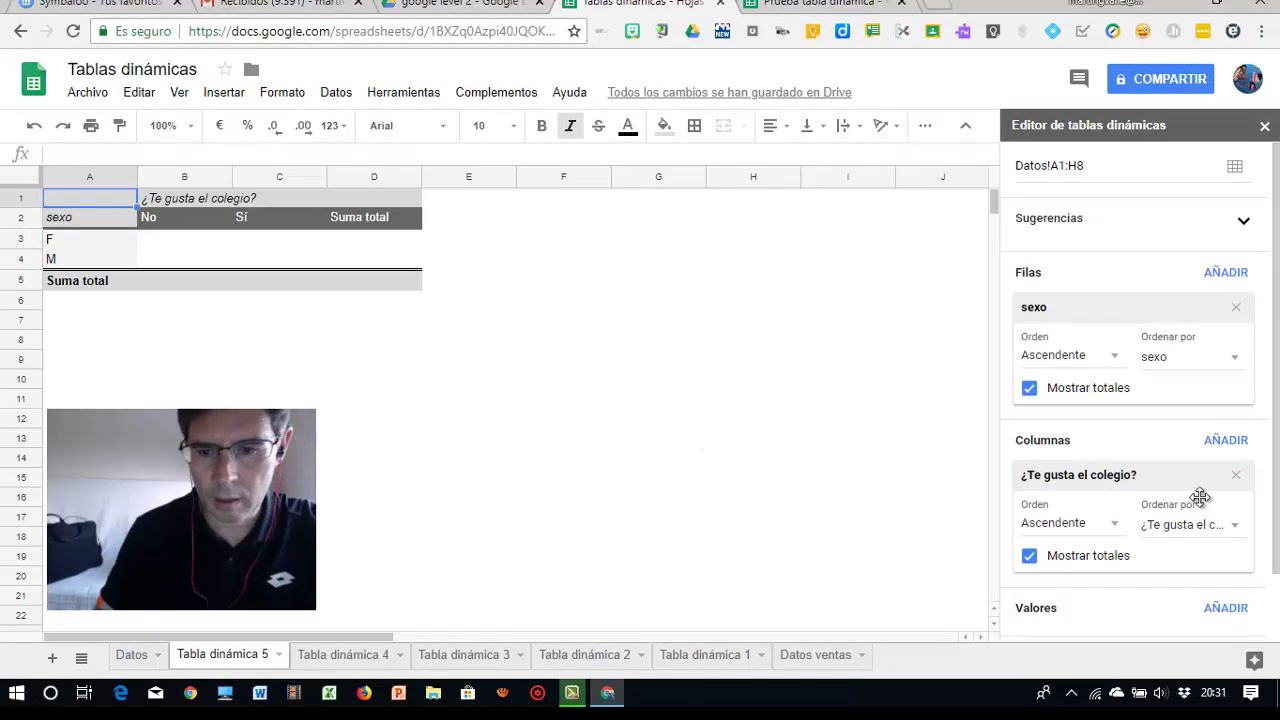
scroll(1158, 531, down, 2)
click(1210, 539)
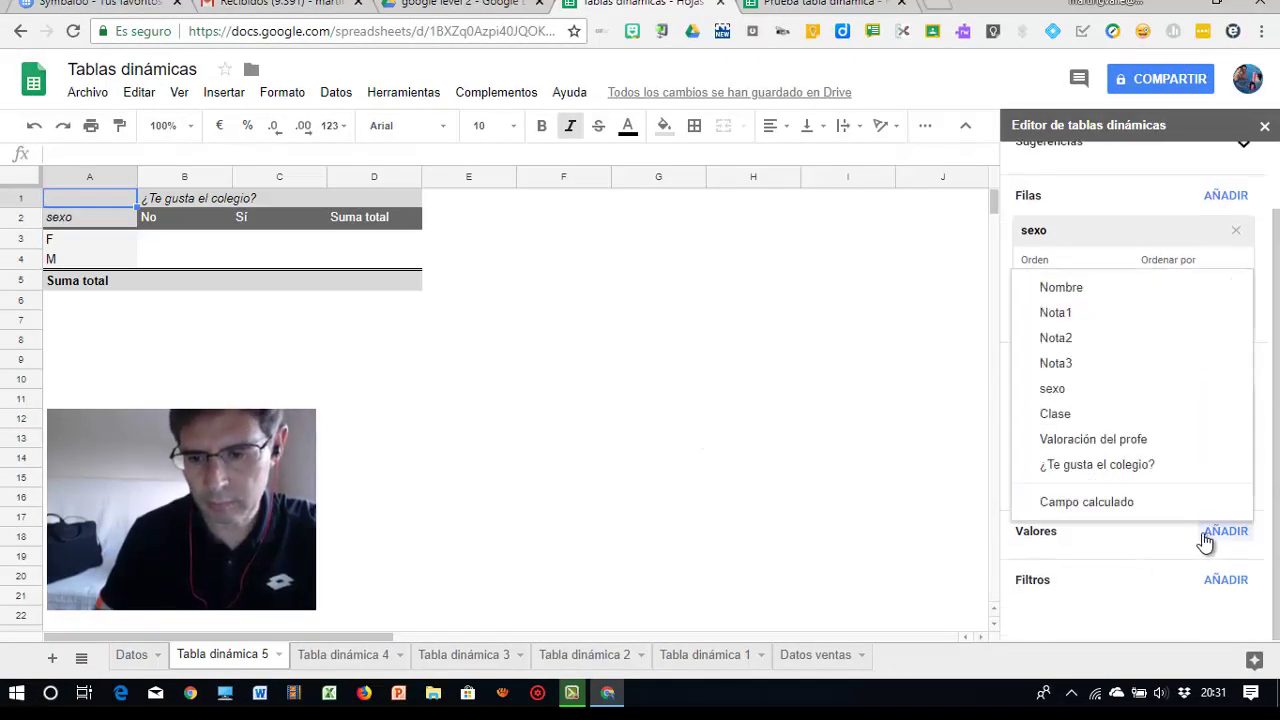
click(1088, 465)
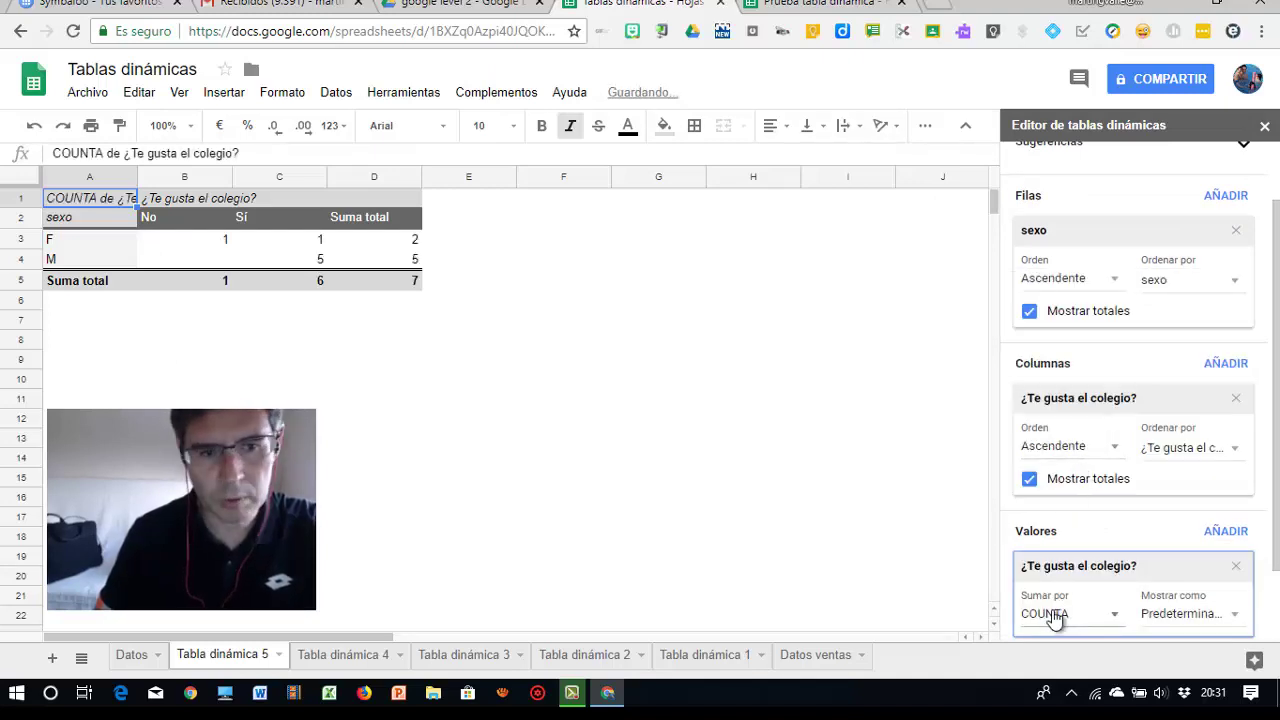
click(531, 477)
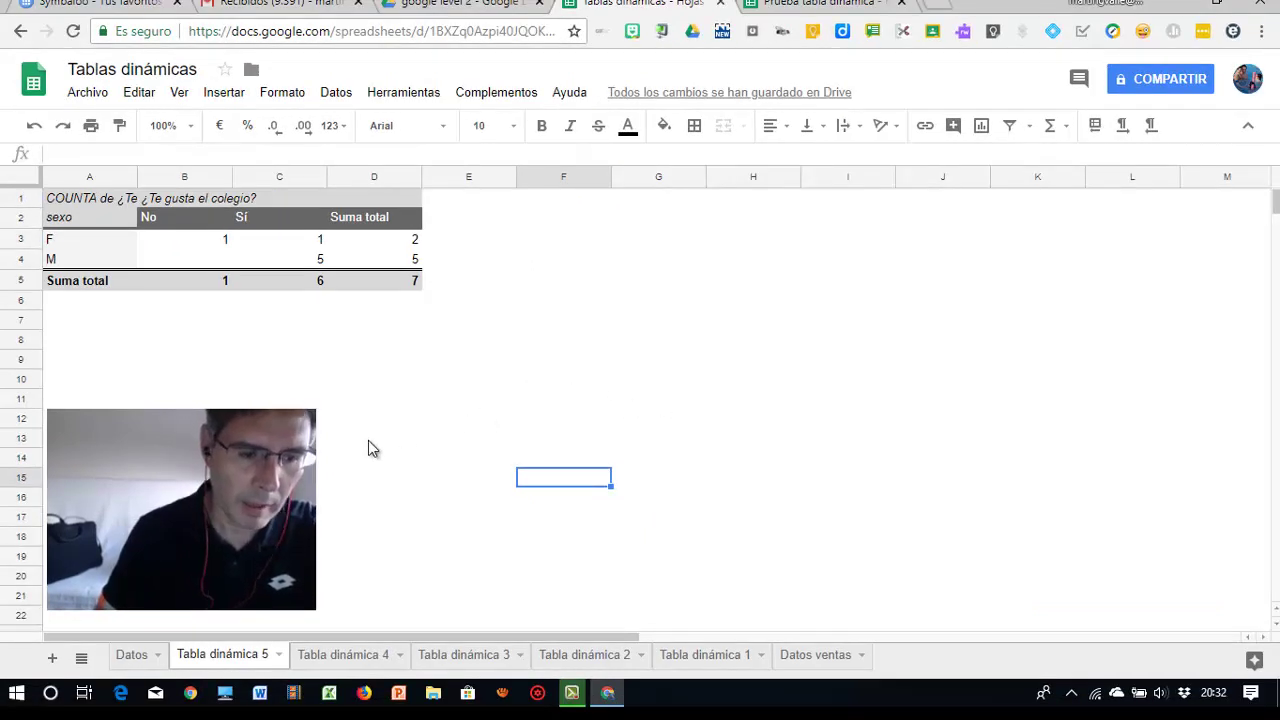
- Change Datos cell H4 from Sí to No and return to Tabla dinámica 5
click(131, 654)
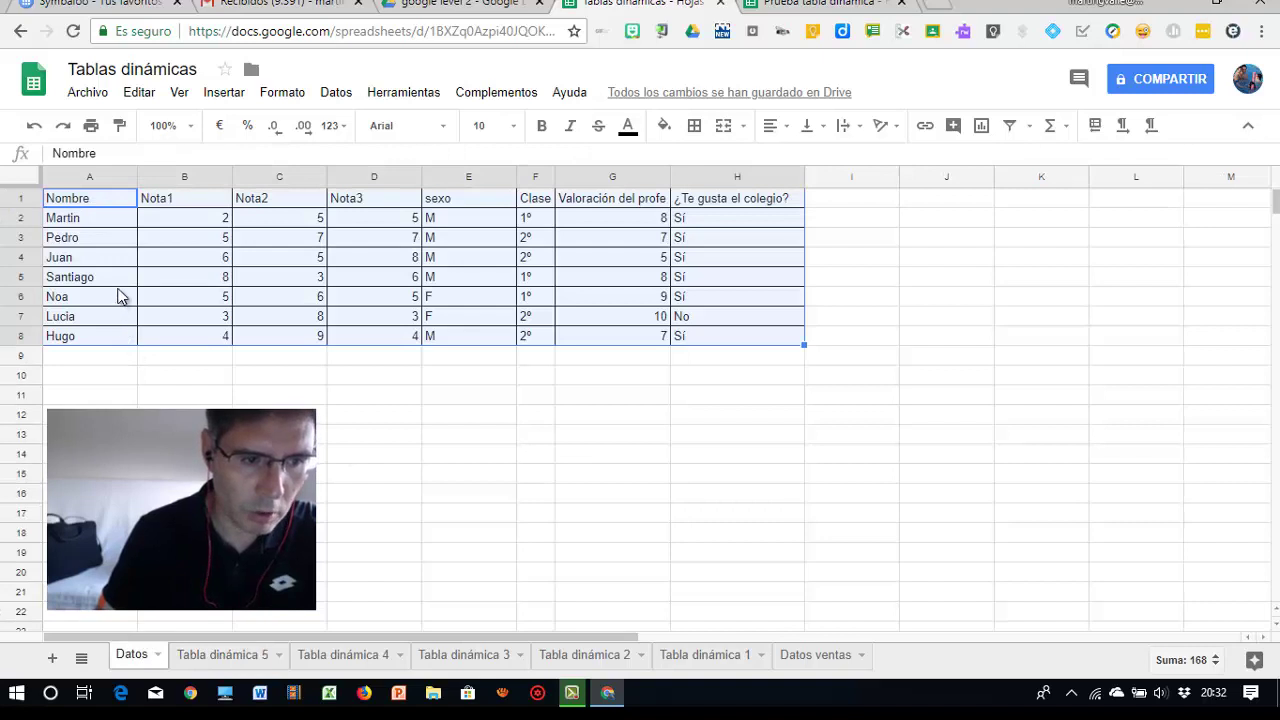
click(700, 263)
text(No)
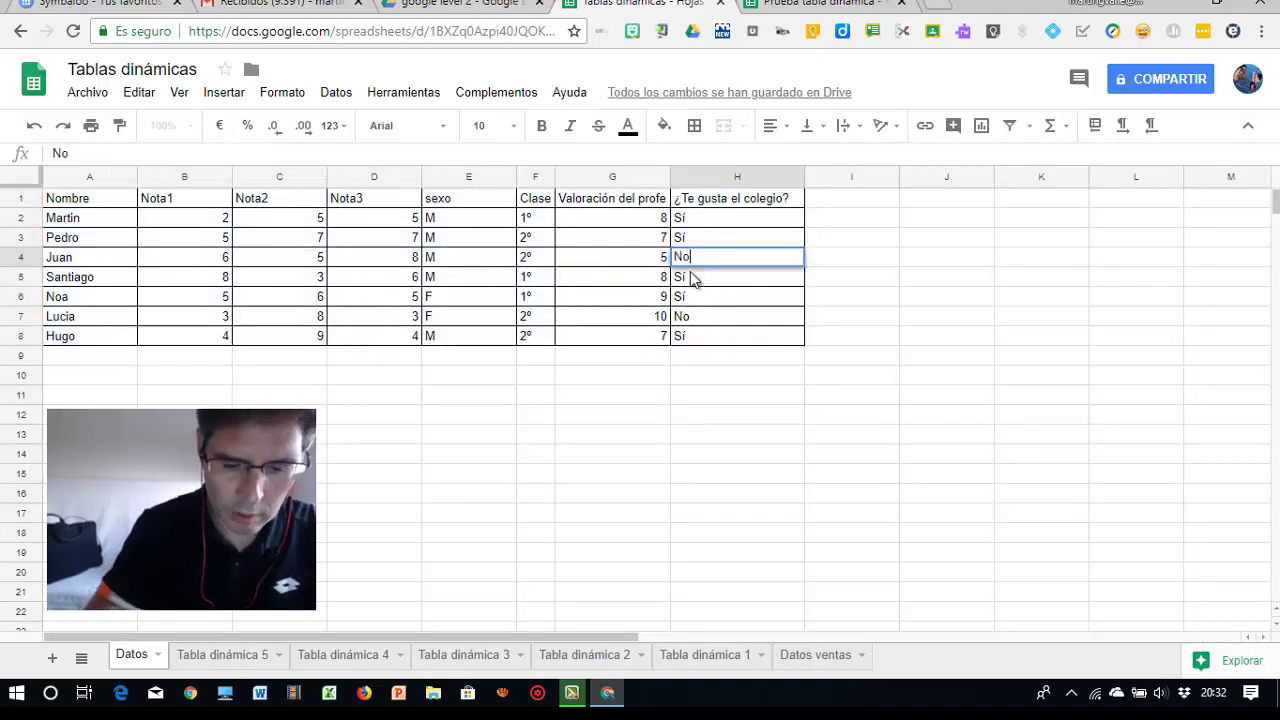
click(686, 396)
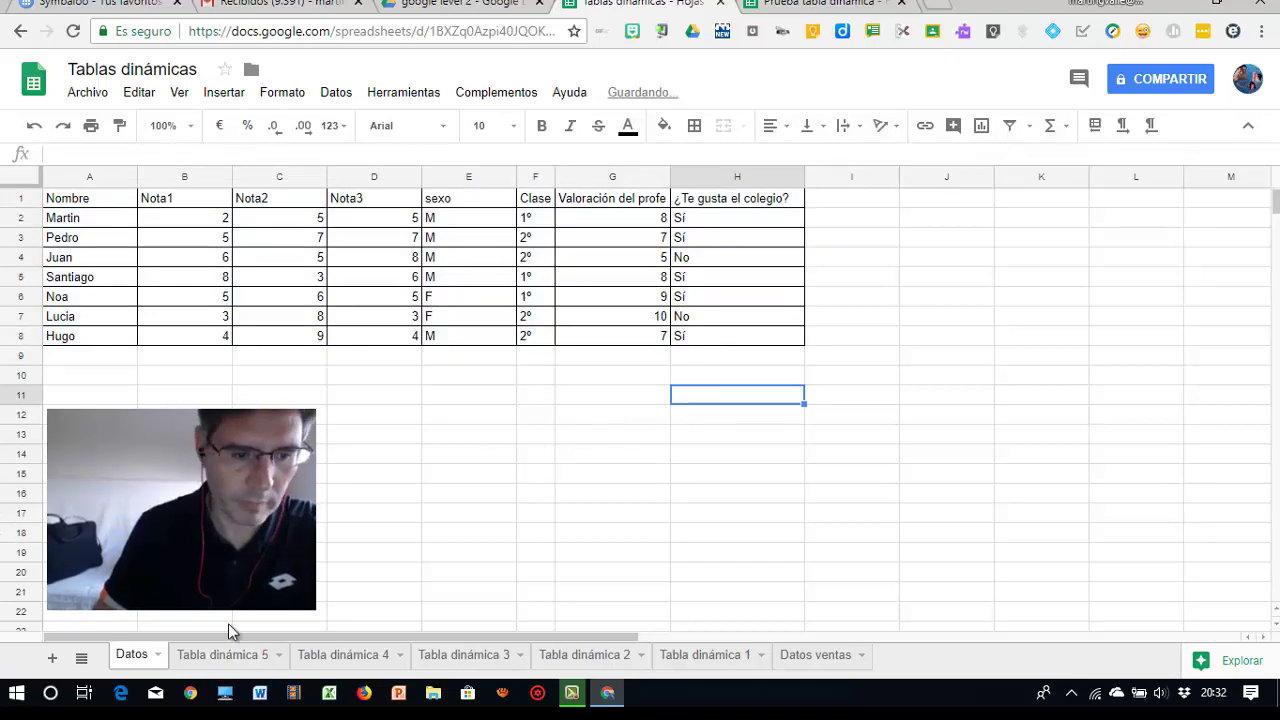
click(212, 658)
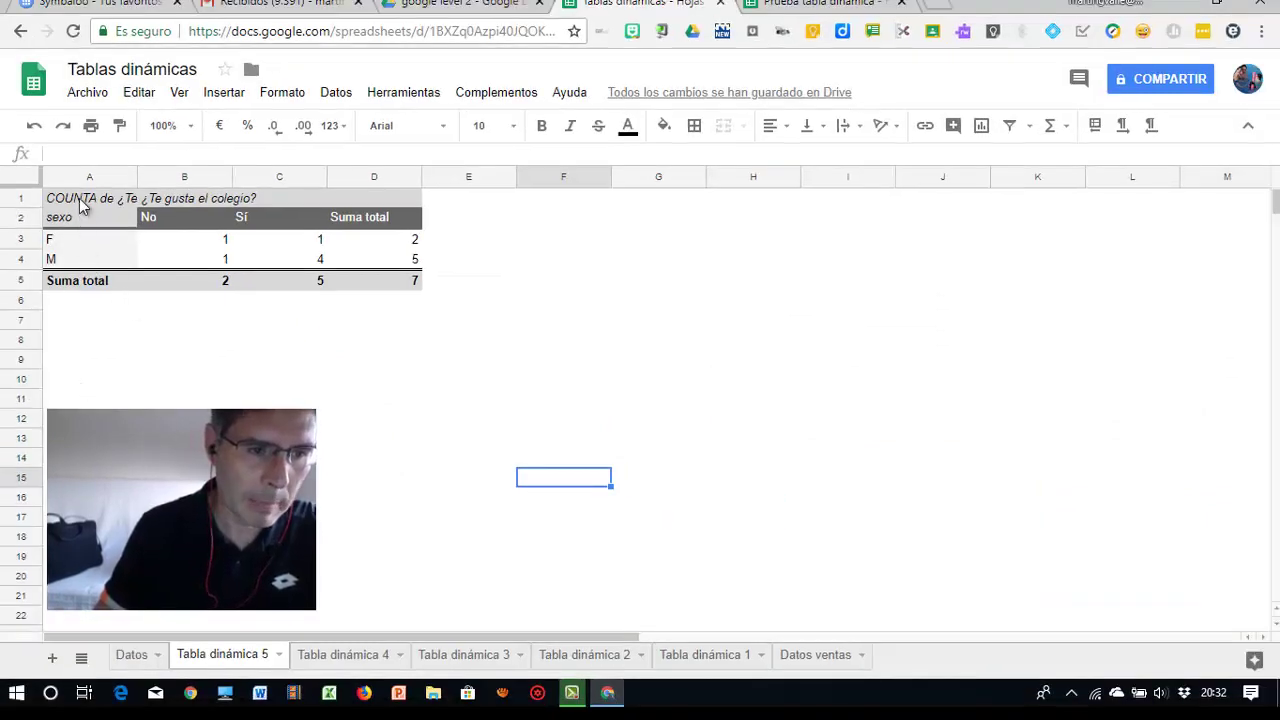
- Insert a pie chart titled No (F 50%, M 50%) and place it right of the pivot
click(172, 205)
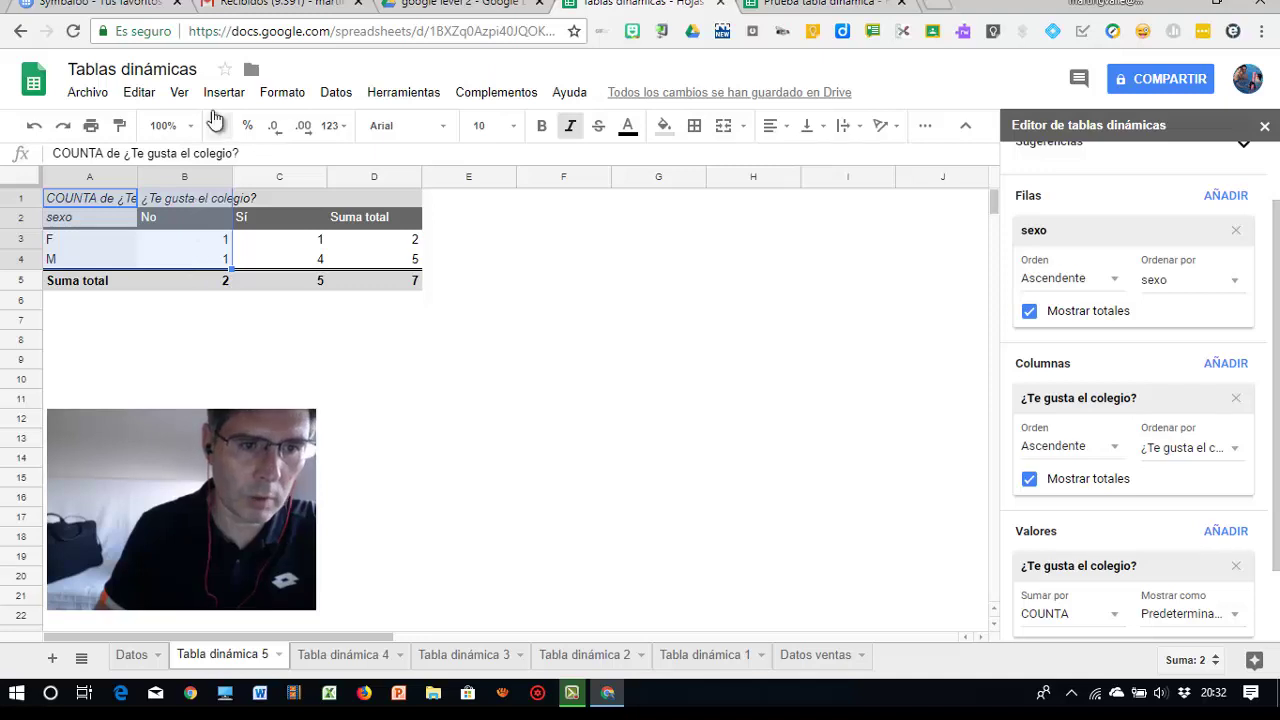
click(220, 98)
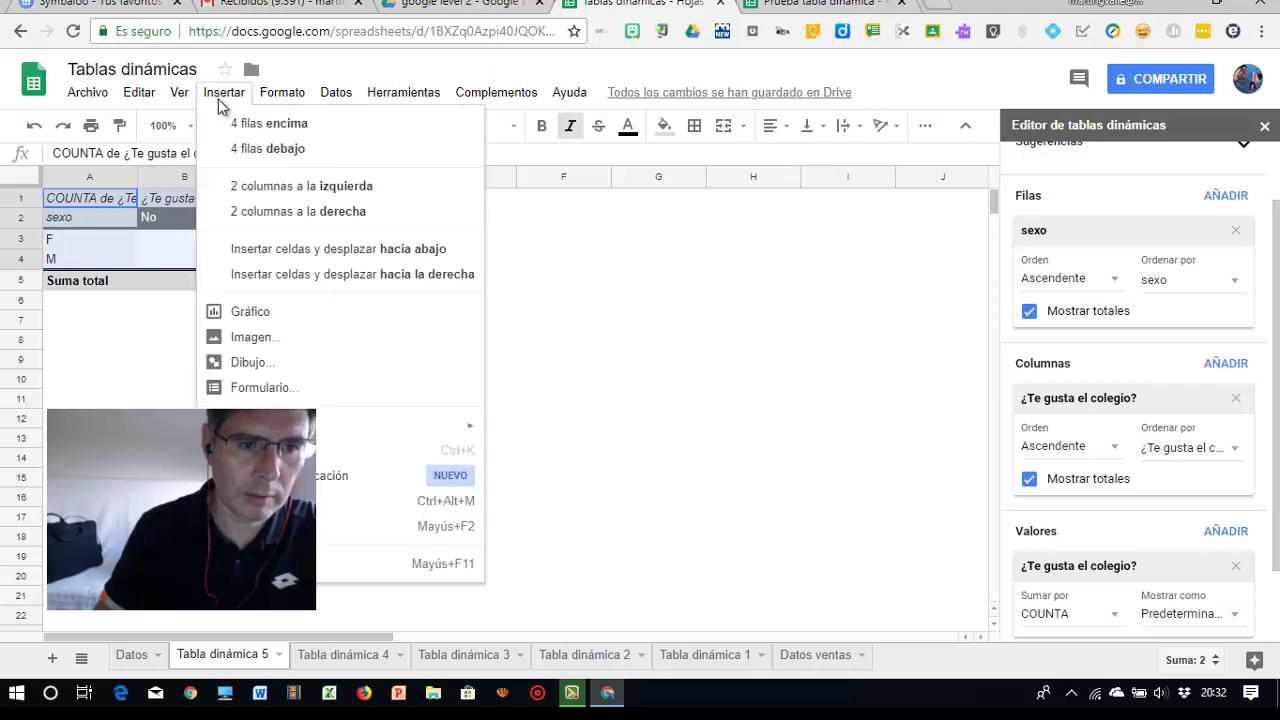
click(255, 318)
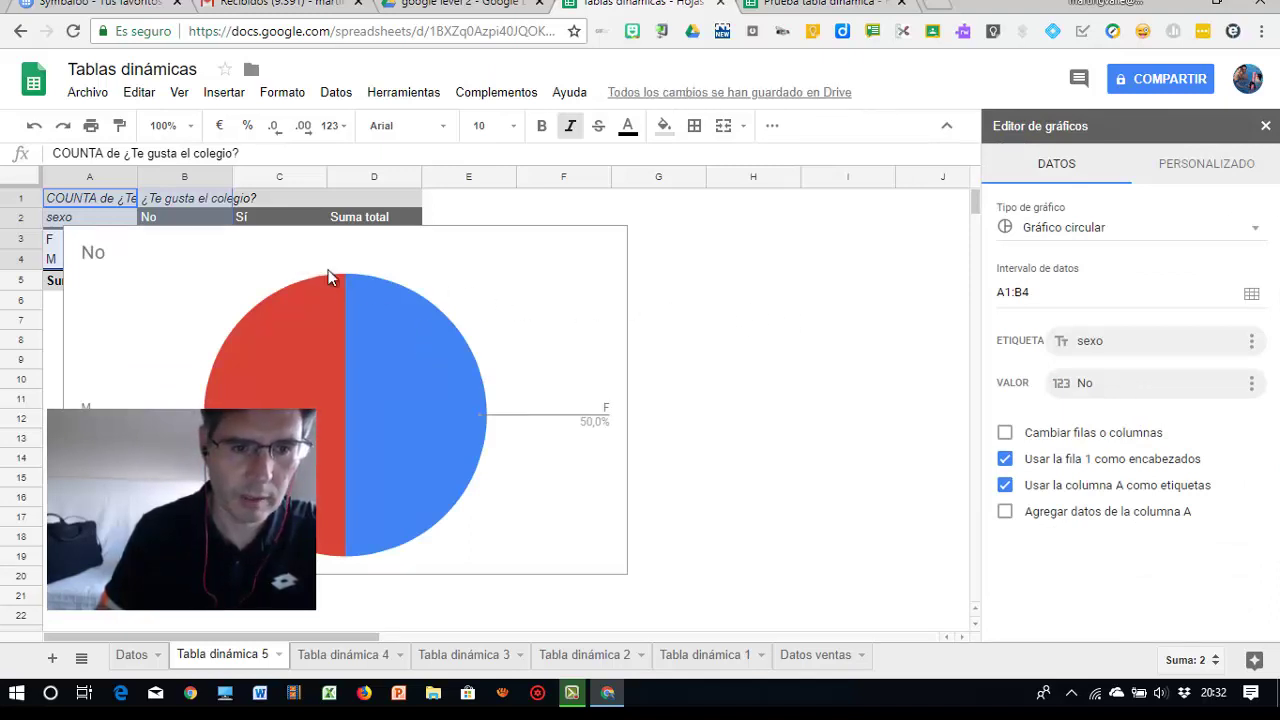
click(420, 389)
click(509, 249)
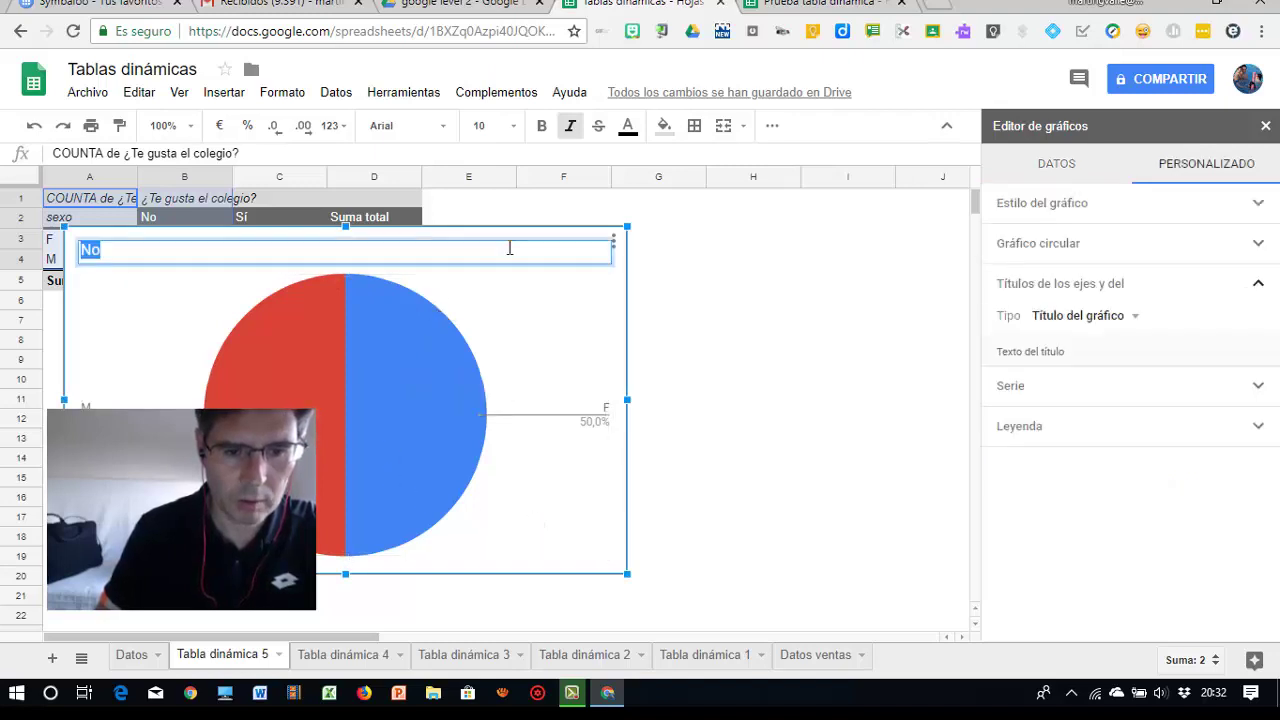
mouse_move(480, 234)
mouse_down()
mouse_move(607, 249)
mouse_move(880, 228)
mouse_up()
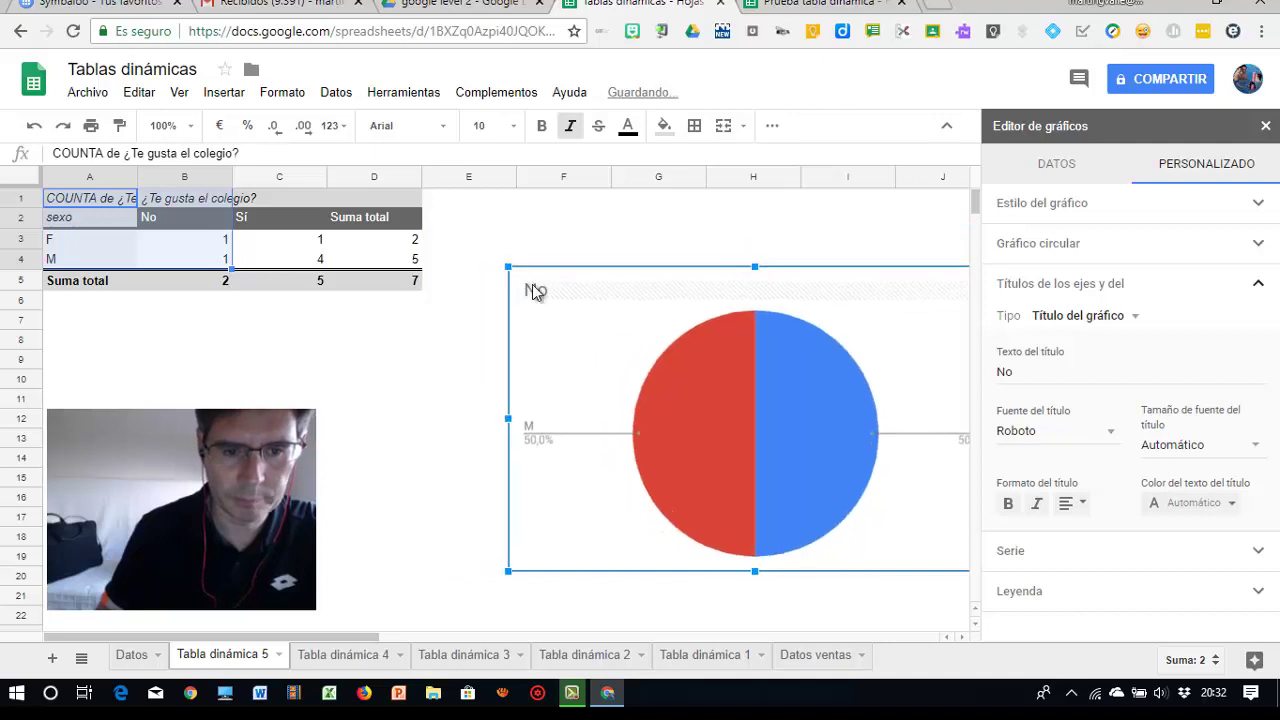
drag(437, 222, 553, 295)
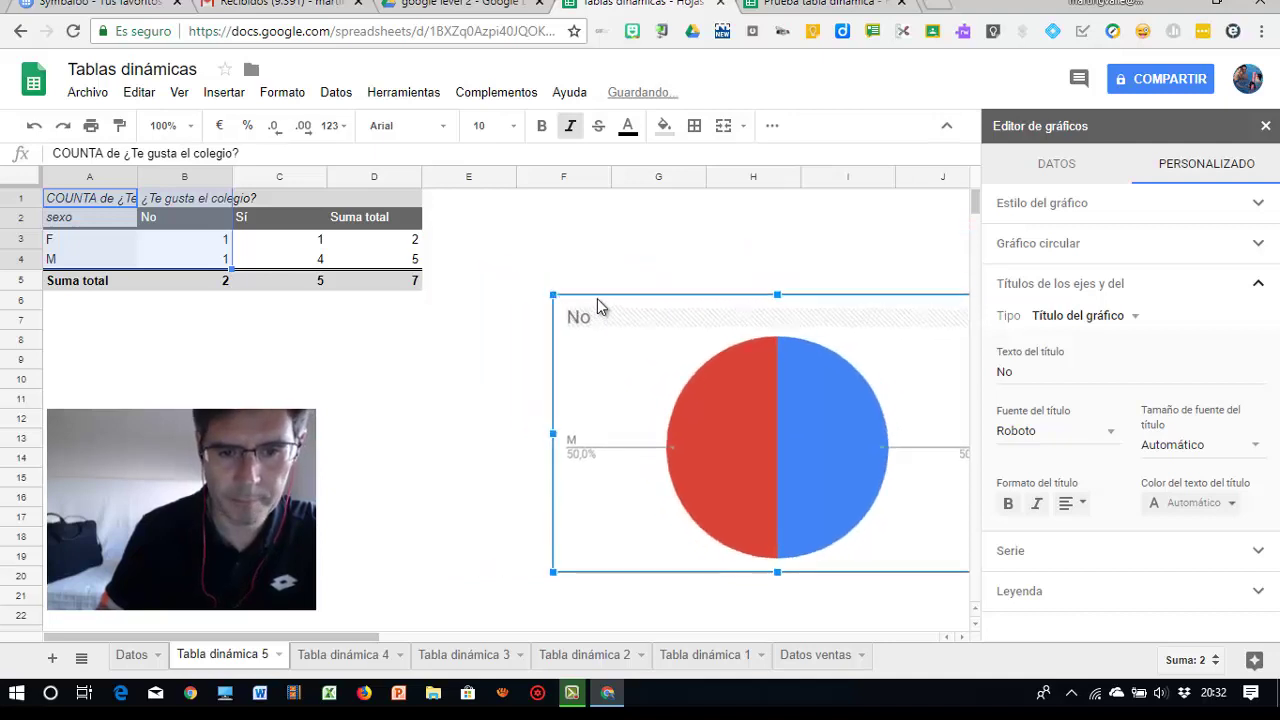
click(372, 400)
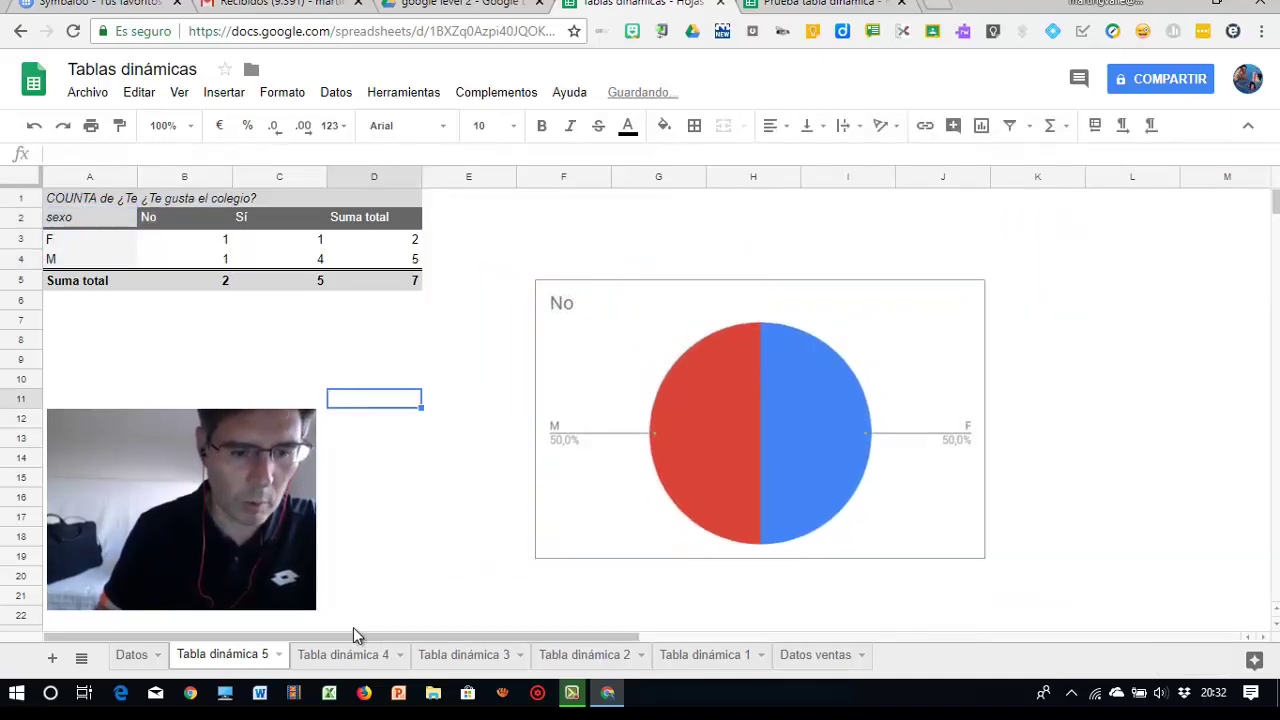
- On the Datos sheet, check the Valoración del profe values in G2–G4, then select A1:H8
click(131, 656)
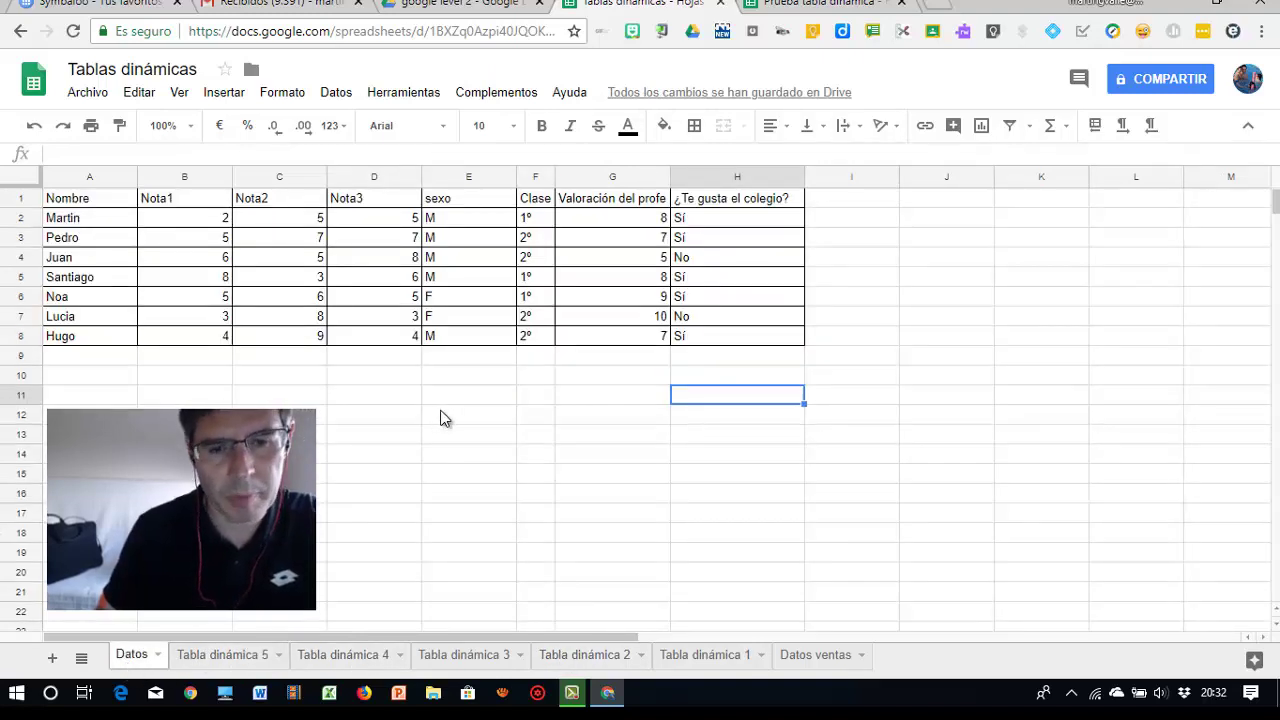
click(608, 222)
click(596, 250)
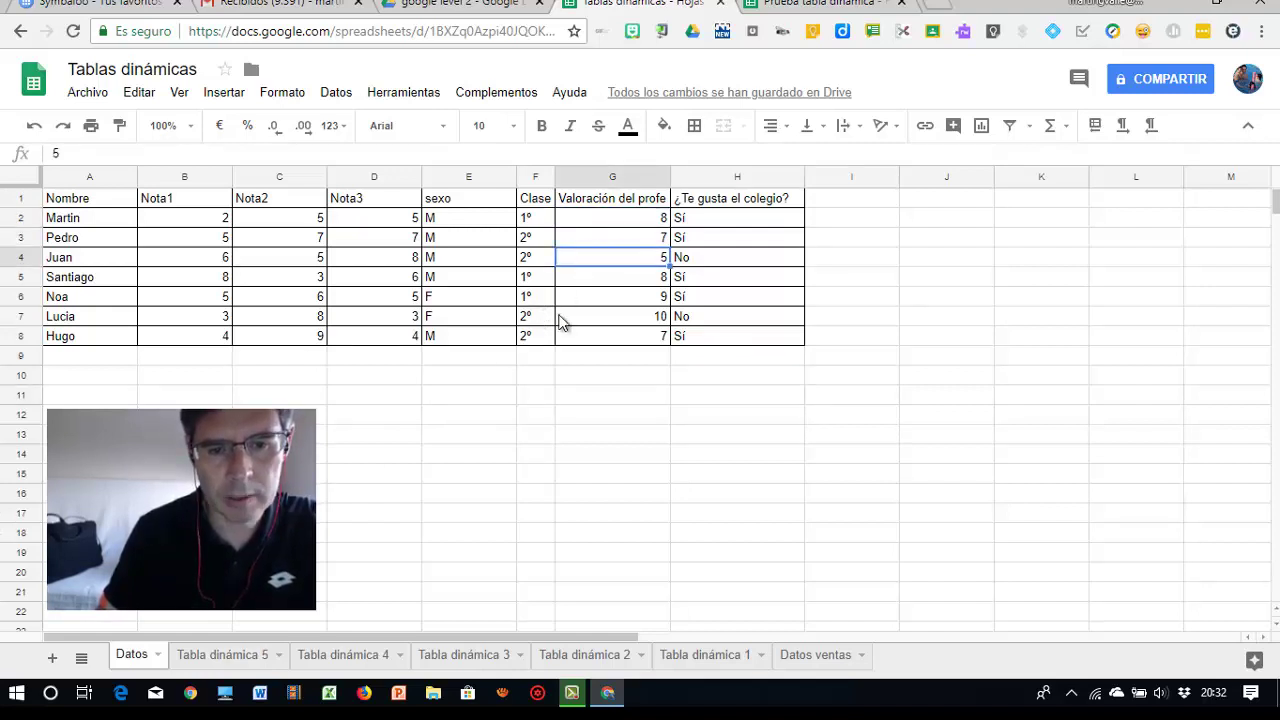
click(636, 219)
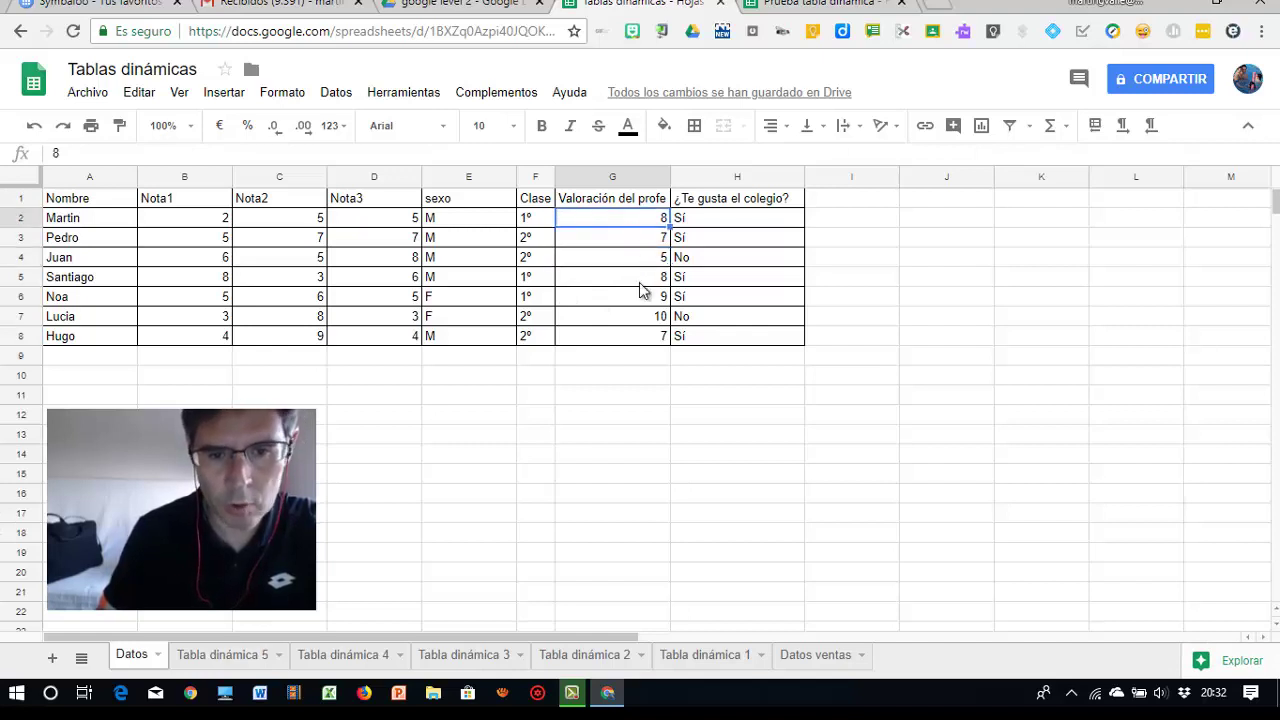
click(641, 241)
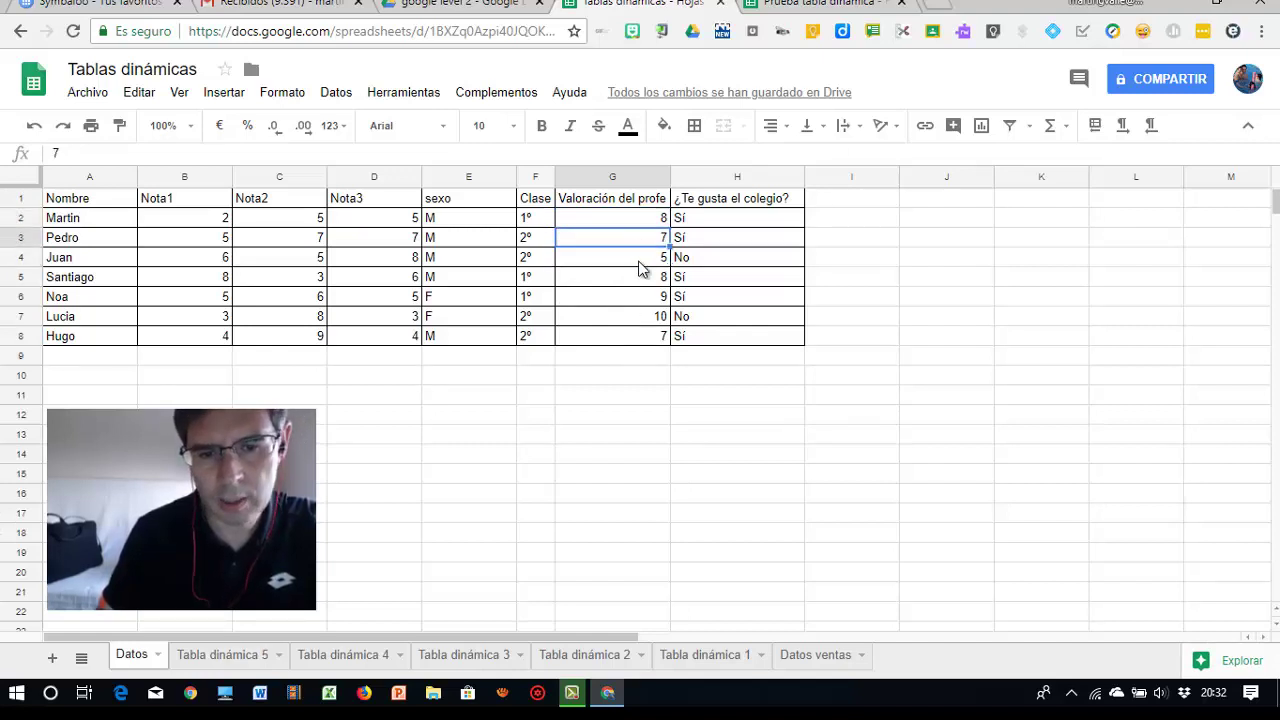
click(641, 258)
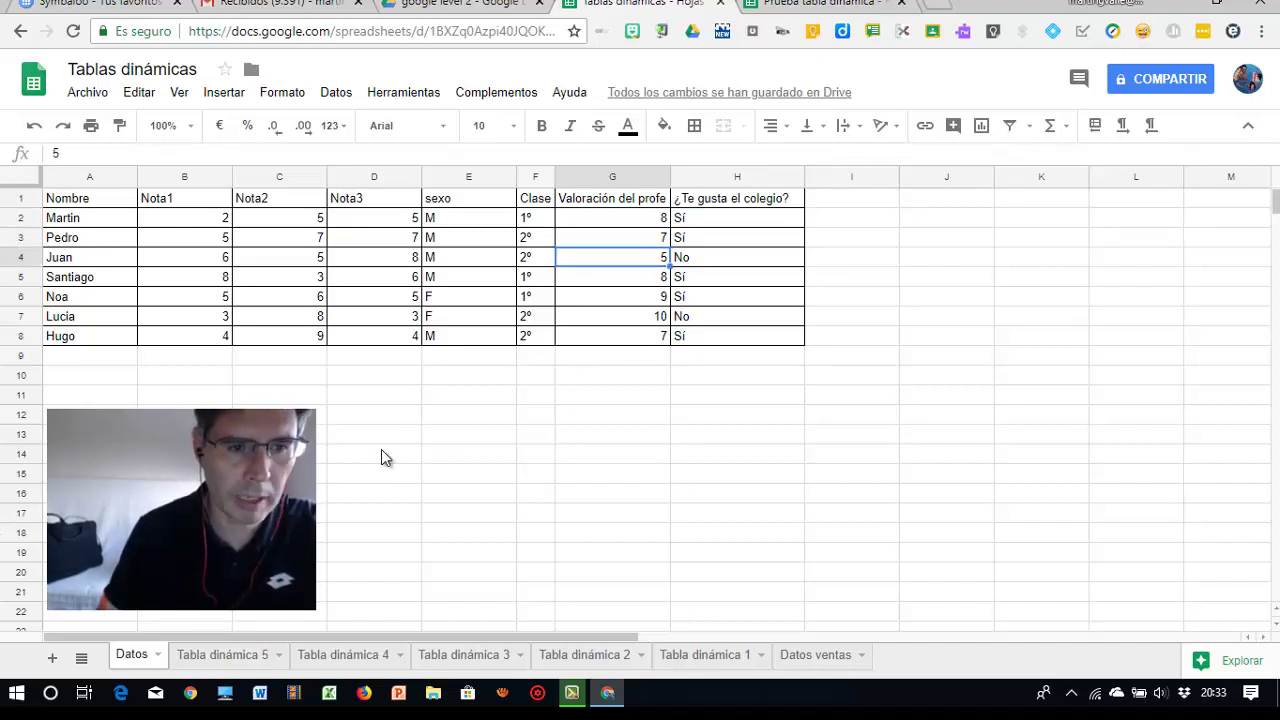
mouse_move(92, 202)
mouse_down()
mouse_move(731, 332)
mouse_move(728, 343)
mouse_up()
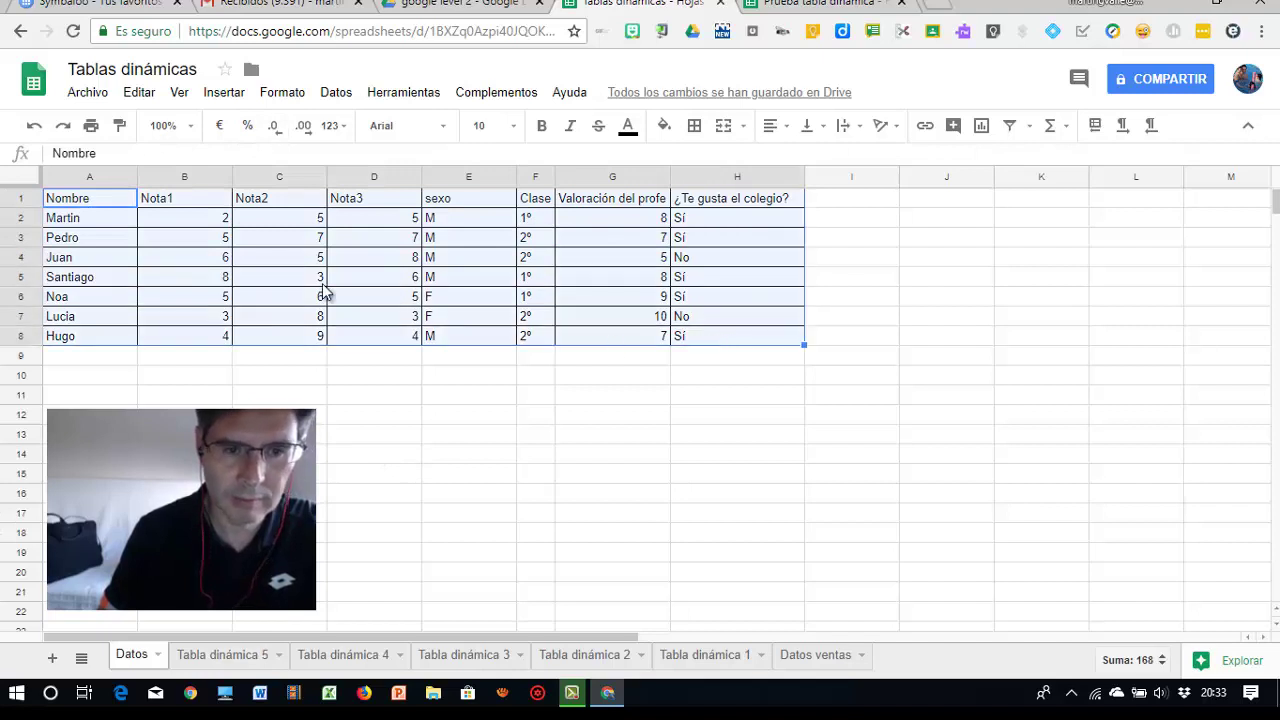
- Create Tabla dinámica 6 with Valoración del profe as the rows
click(325, 96)
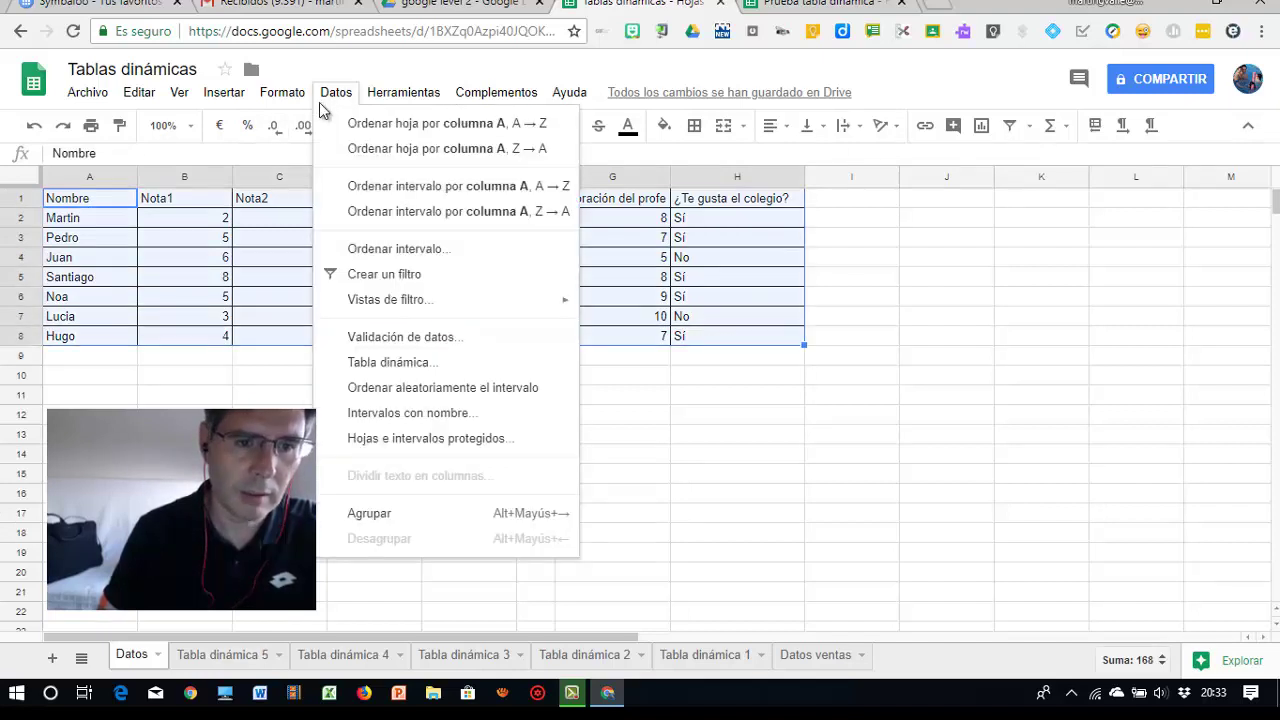
click(365, 366)
click(1249, 284)
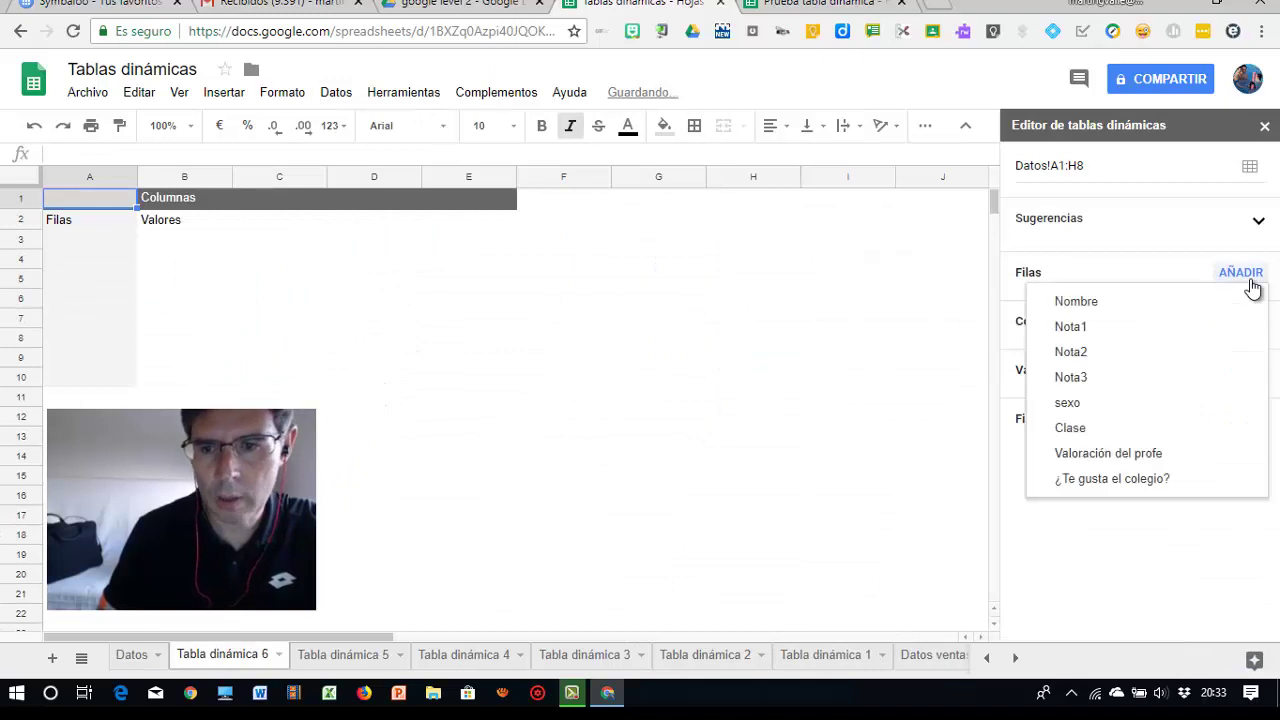
click(1108, 453)
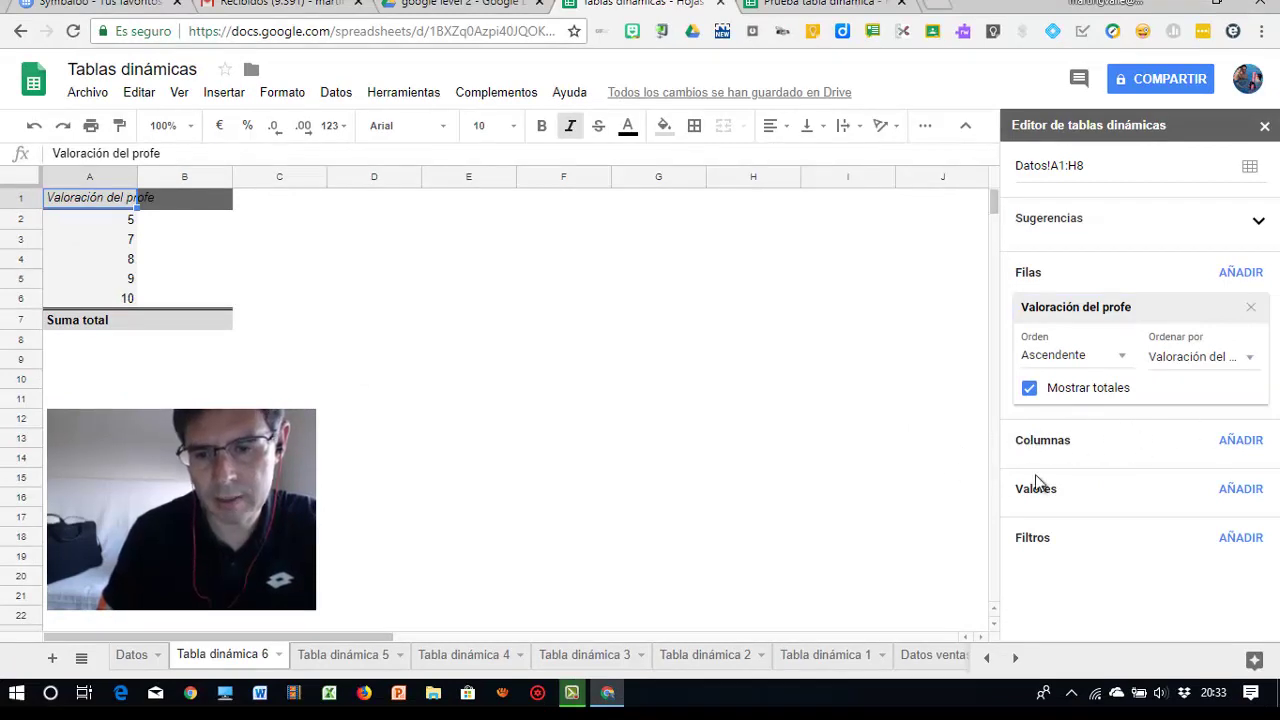
- Add Valoración del profe as values summarised by COUNT instead of SUM
click(1238, 490)
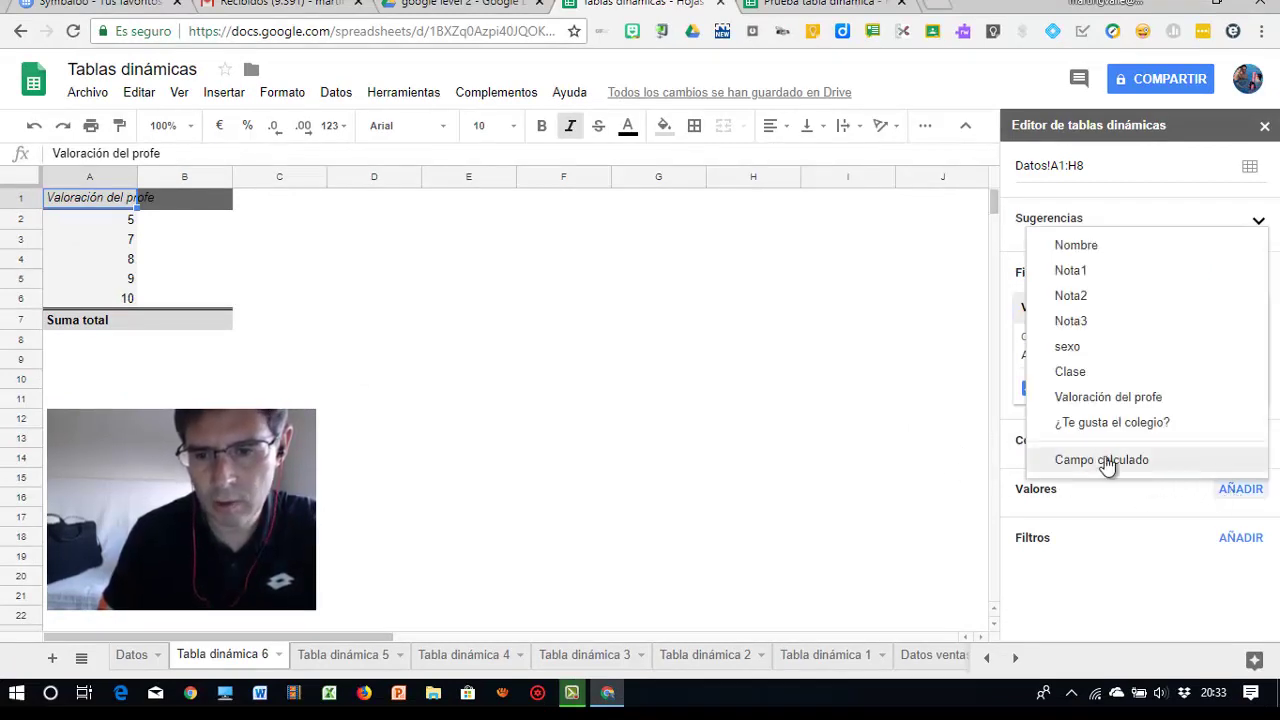
click(1093, 397)
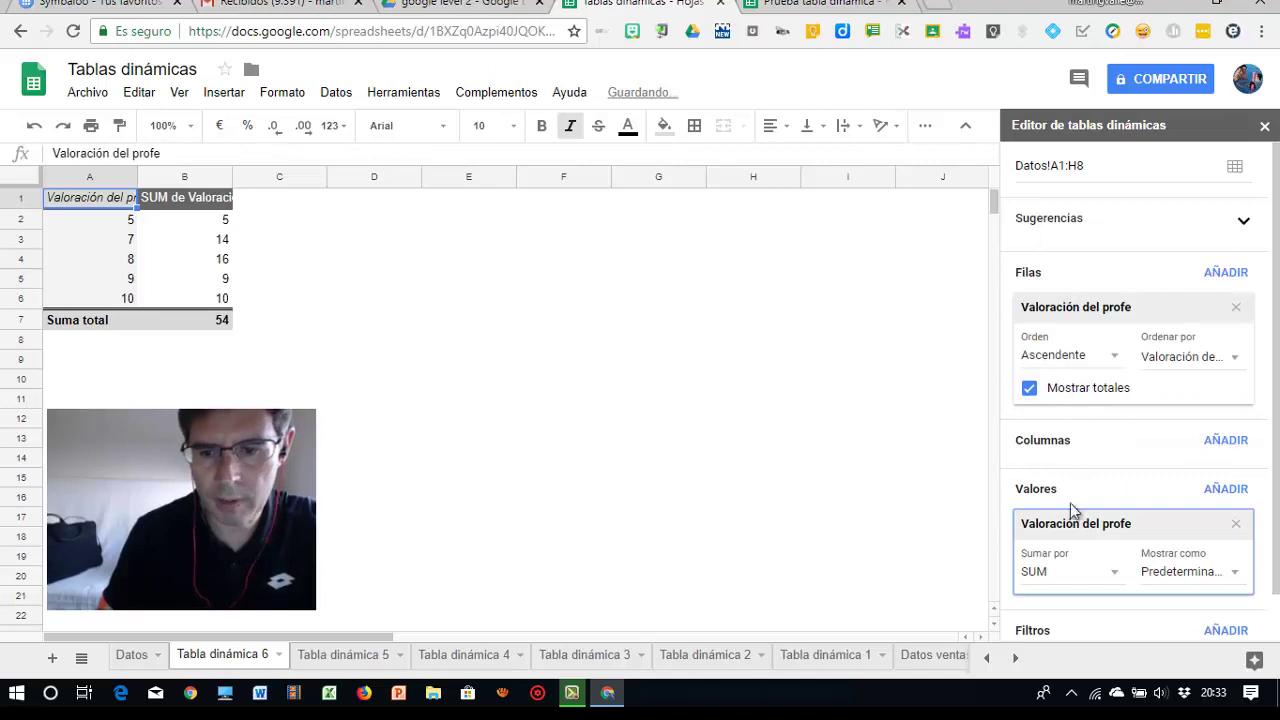
click(1068, 580)
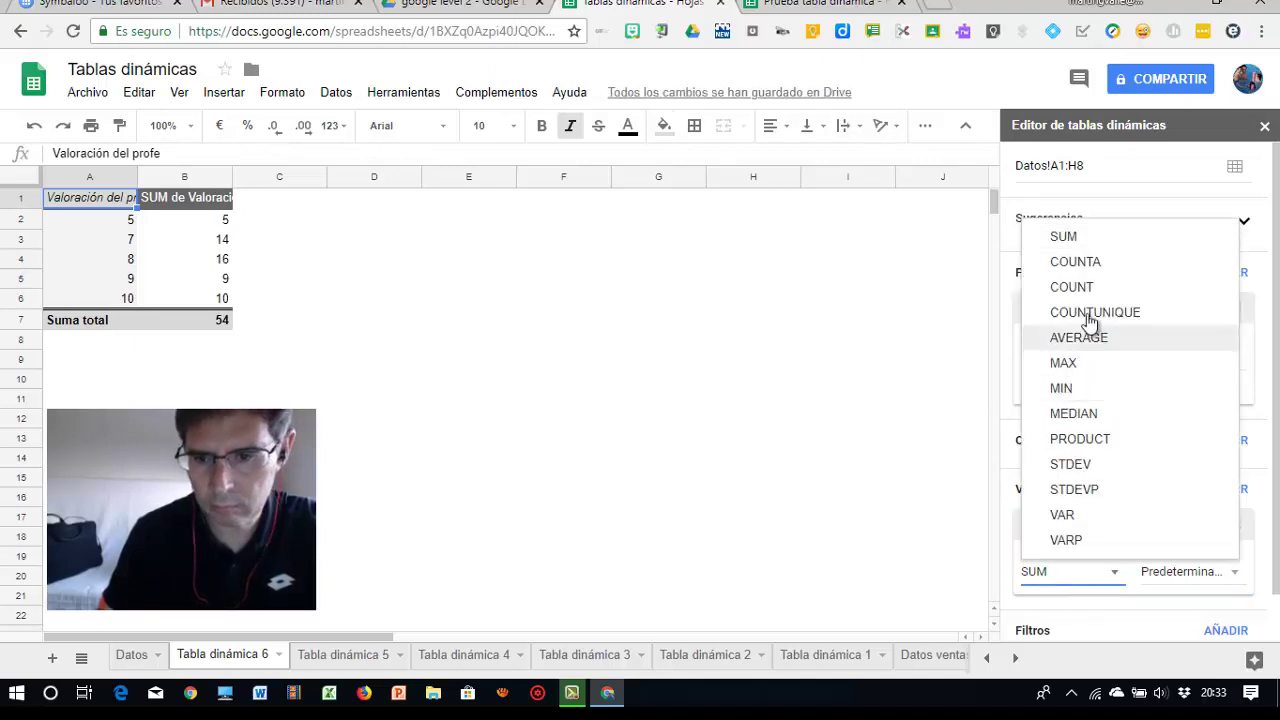
click(1072, 288)
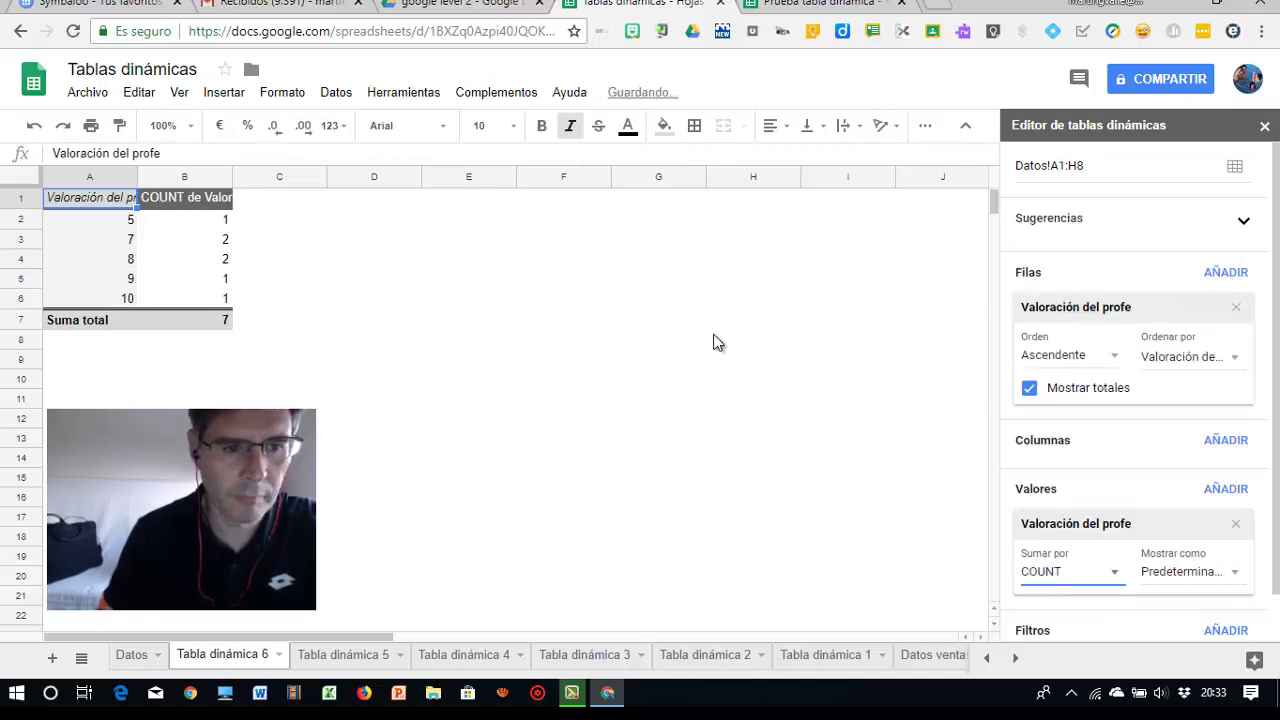
click(647, 347)
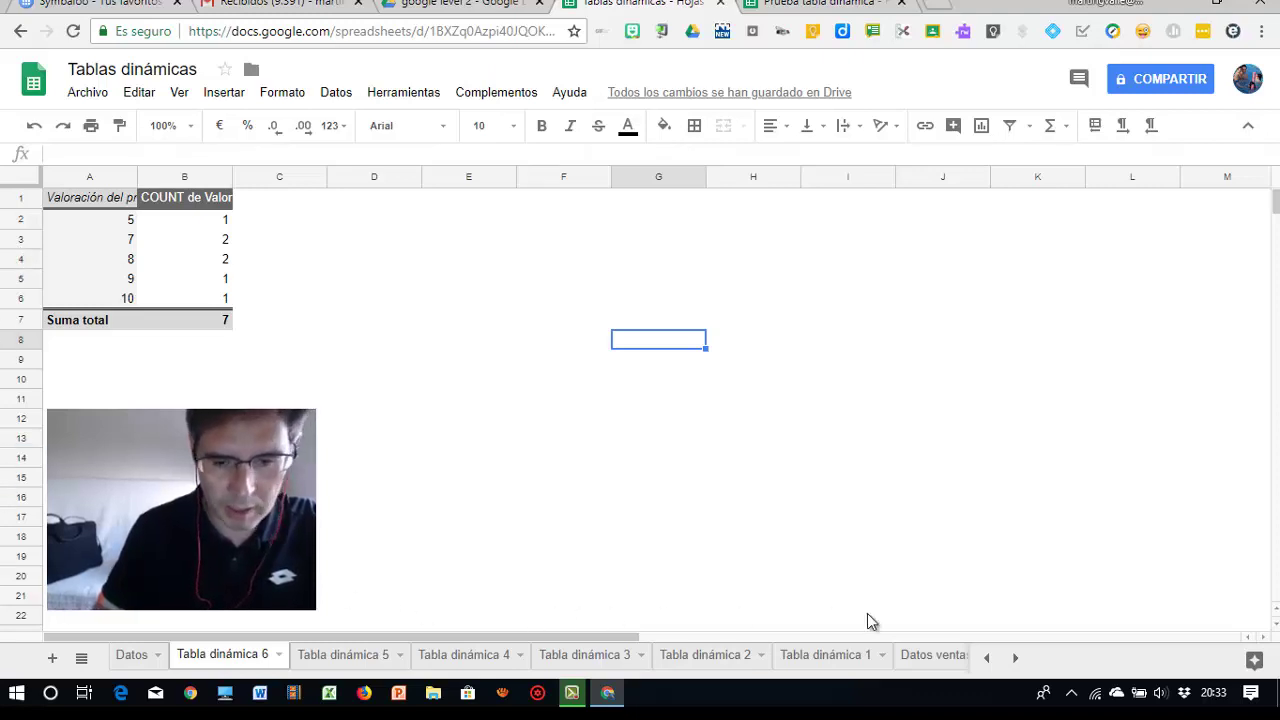
- Open the Datos ventas sheet and select the sales table A1:C13
click(950, 655)
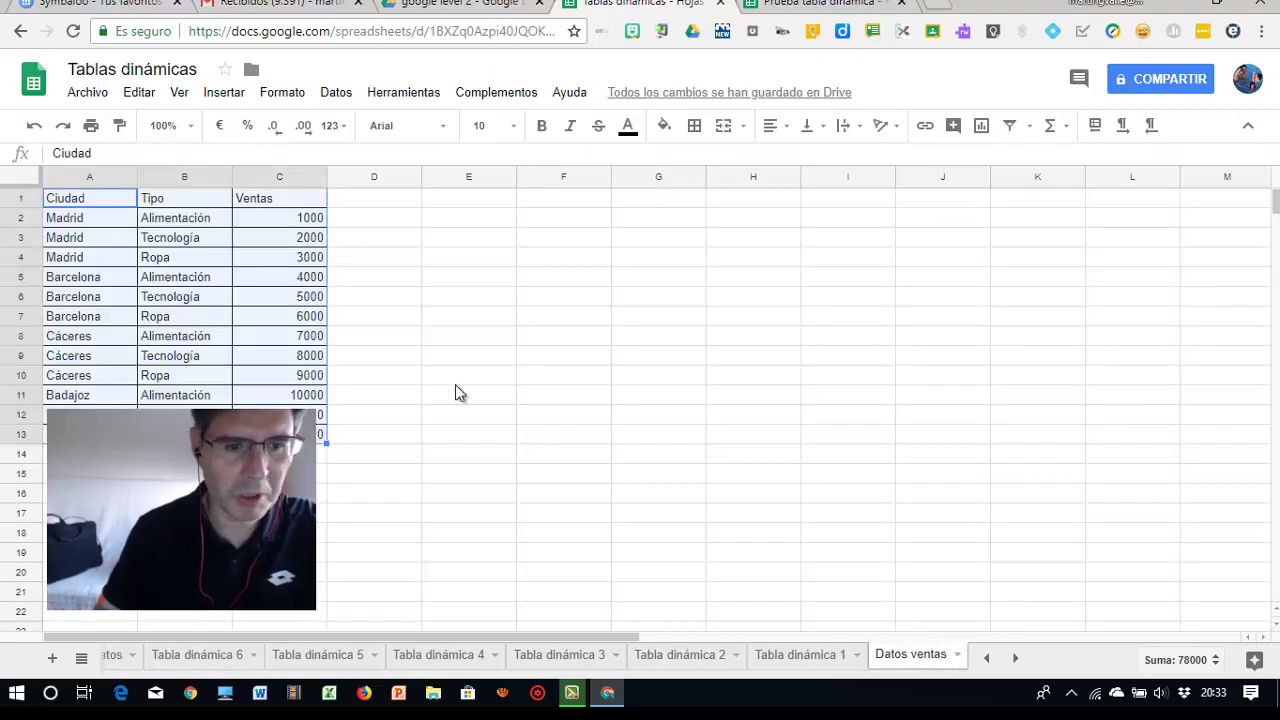
click(510, 377)
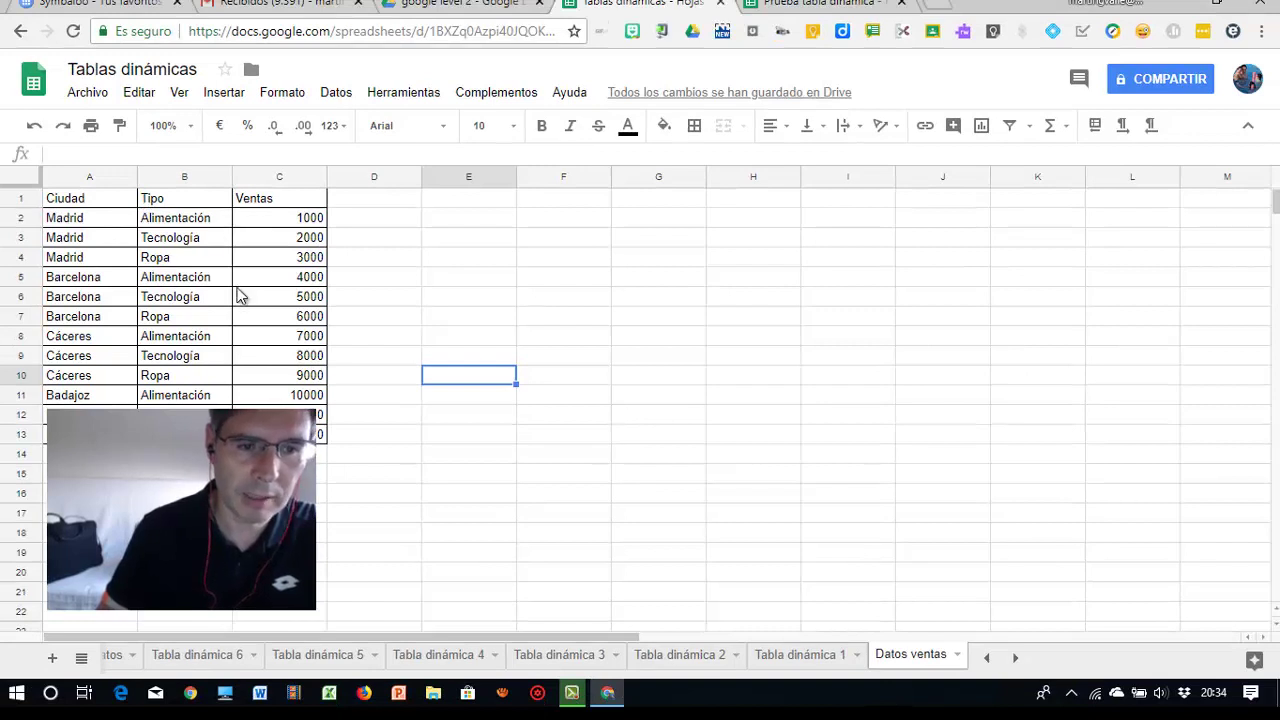
drag(97, 205, 300, 434)
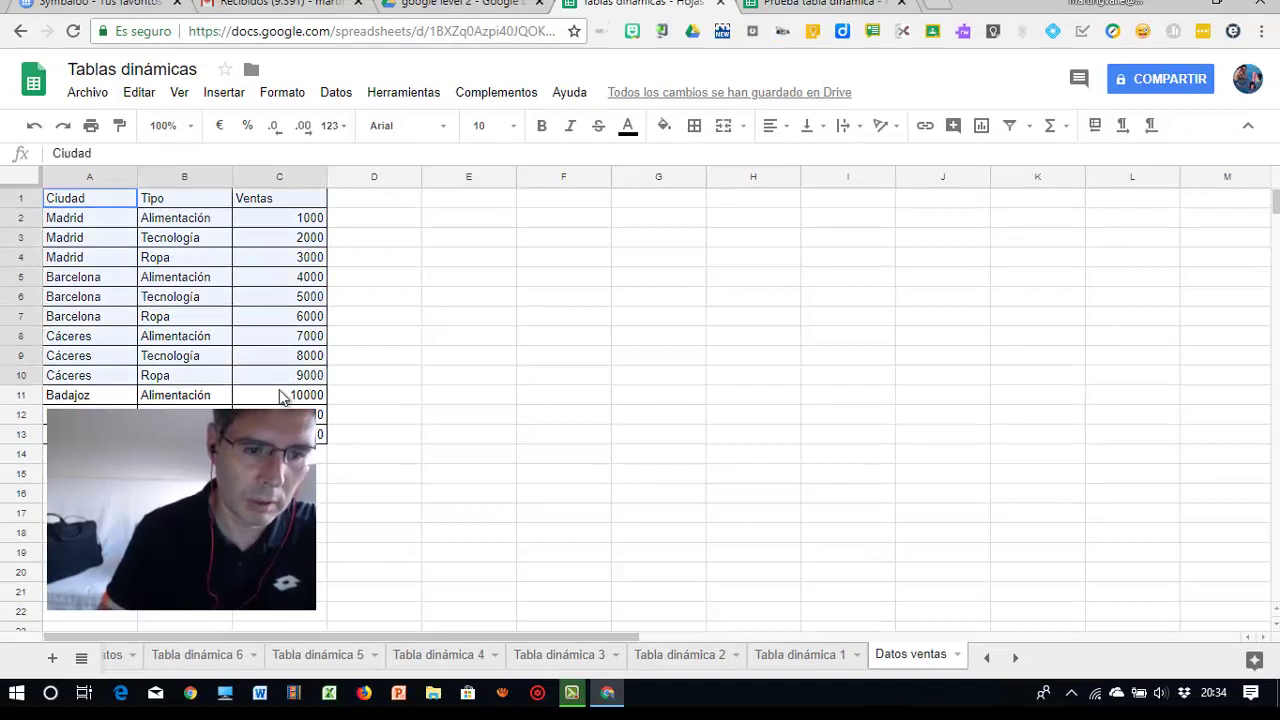
- Build a pivot with Ciudad as rows and SUM of Ventas as values, totalling 78000
click(334, 96)
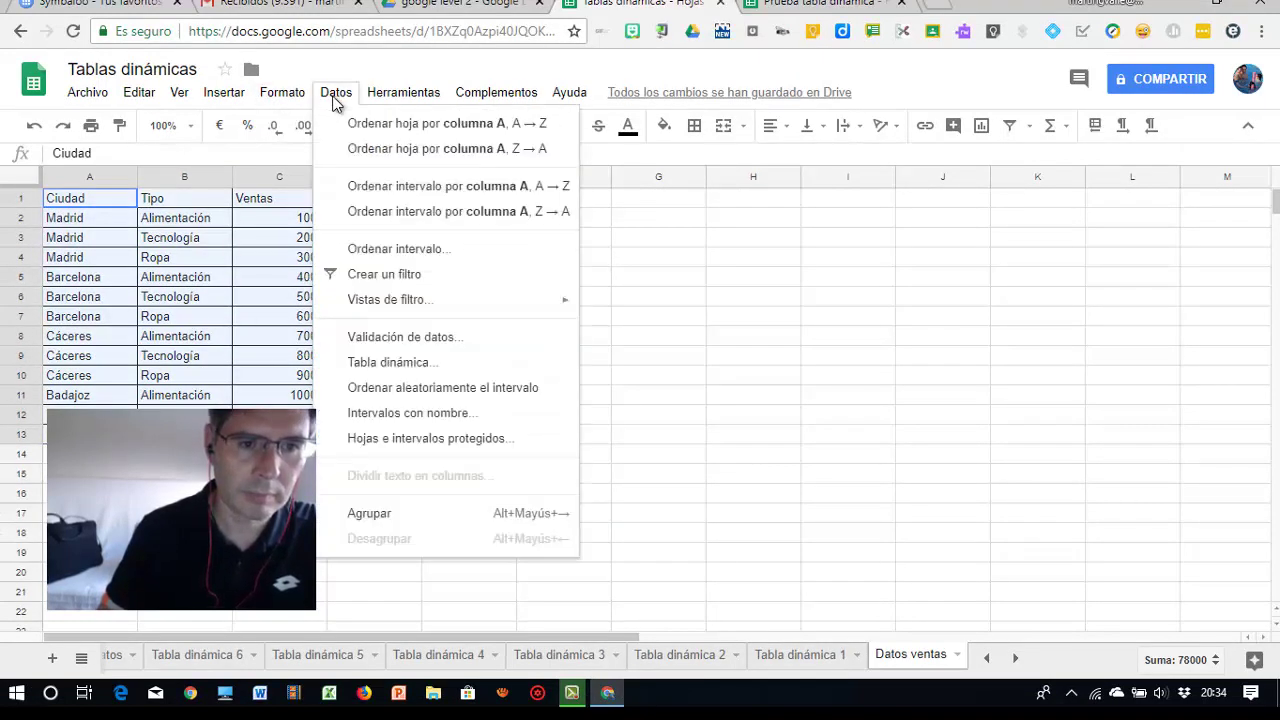
click(371, 362)
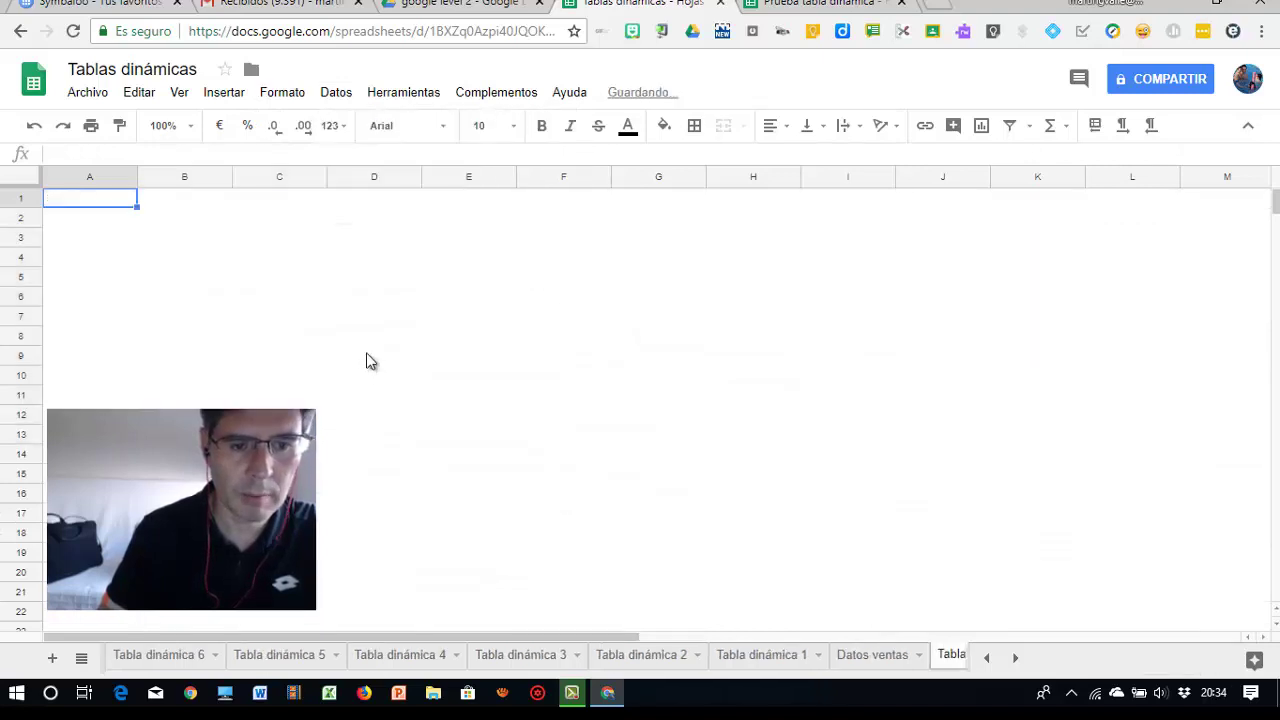
click(1239, 330)
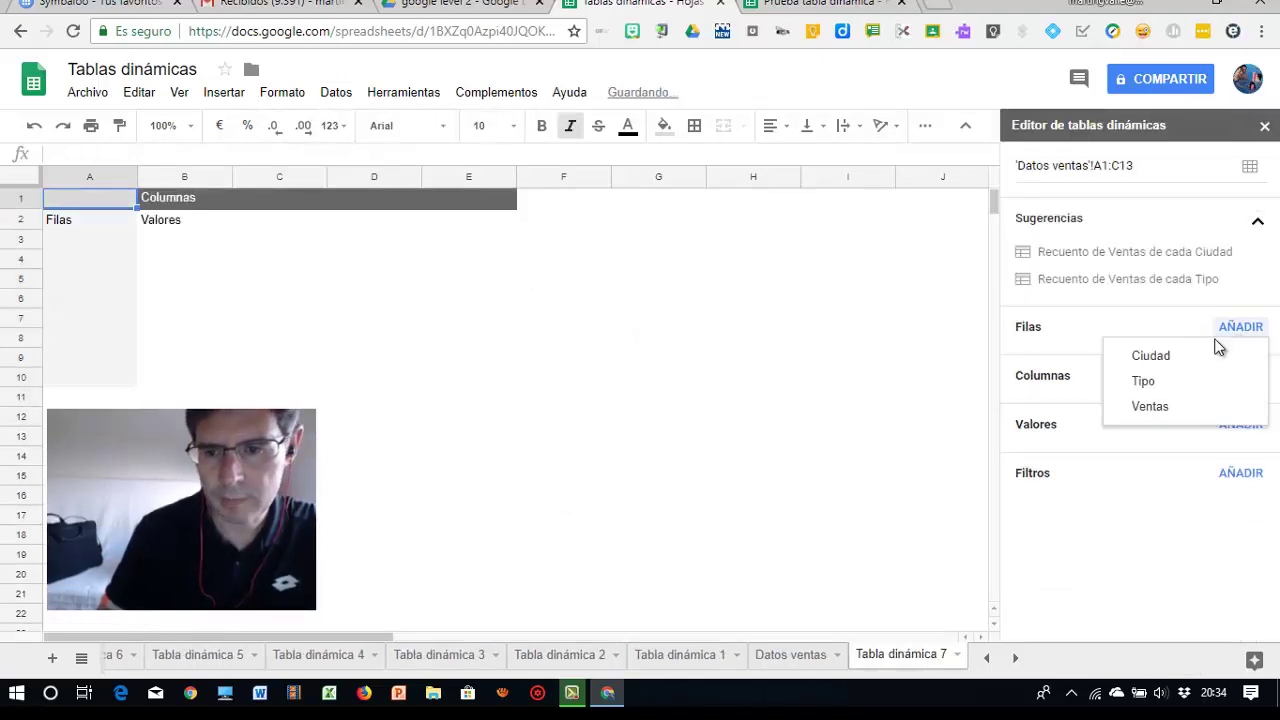
click(1150, 356)
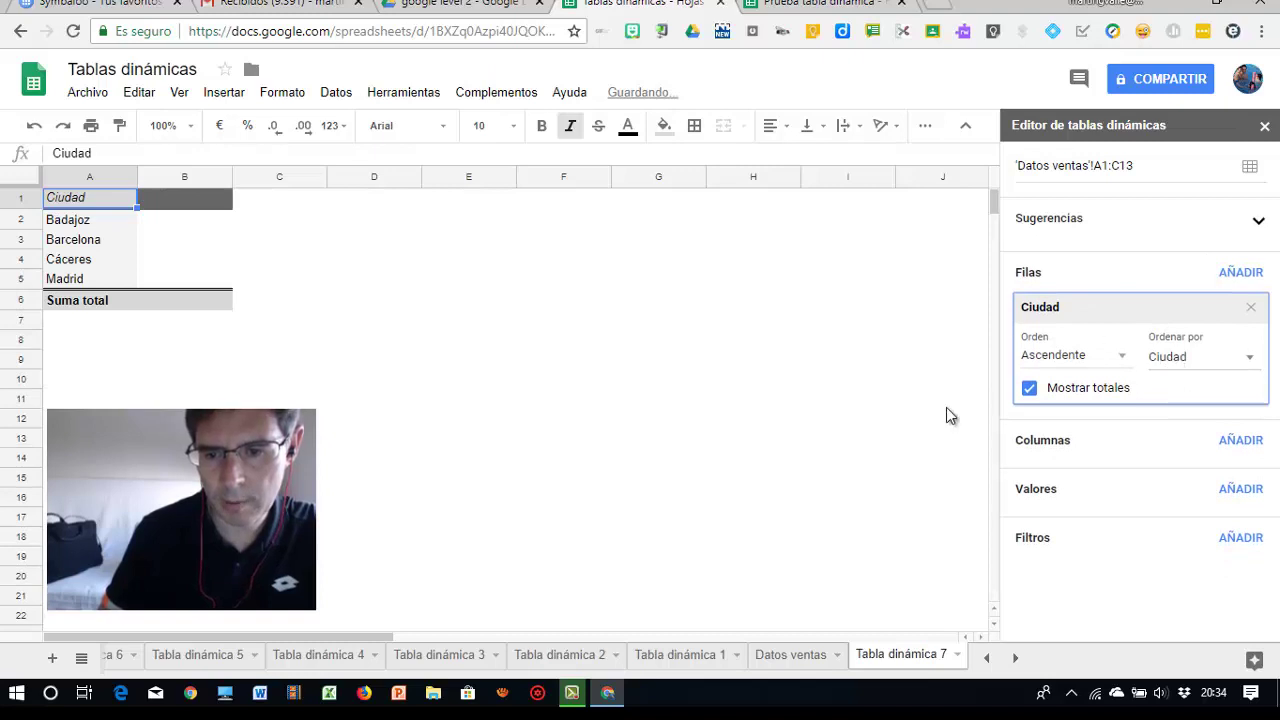
click(1227, 494)
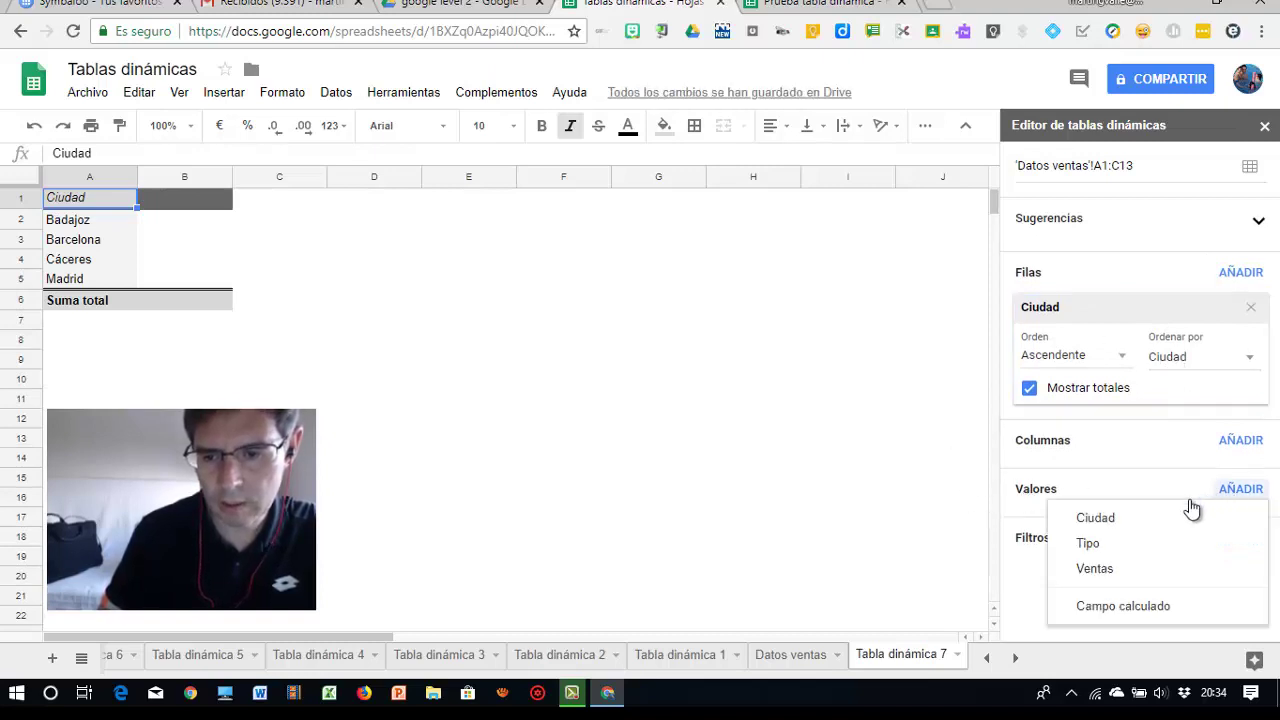
click(1094, 569)
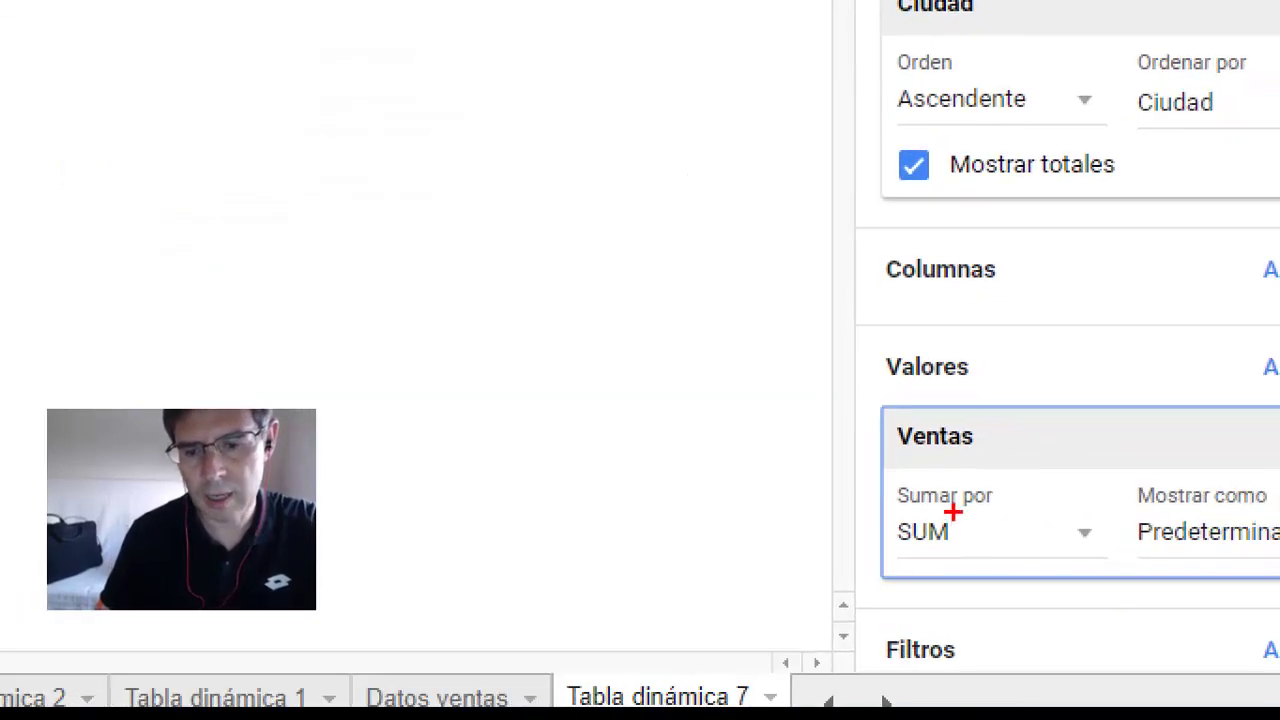
drag(952, 512, 918, 563)
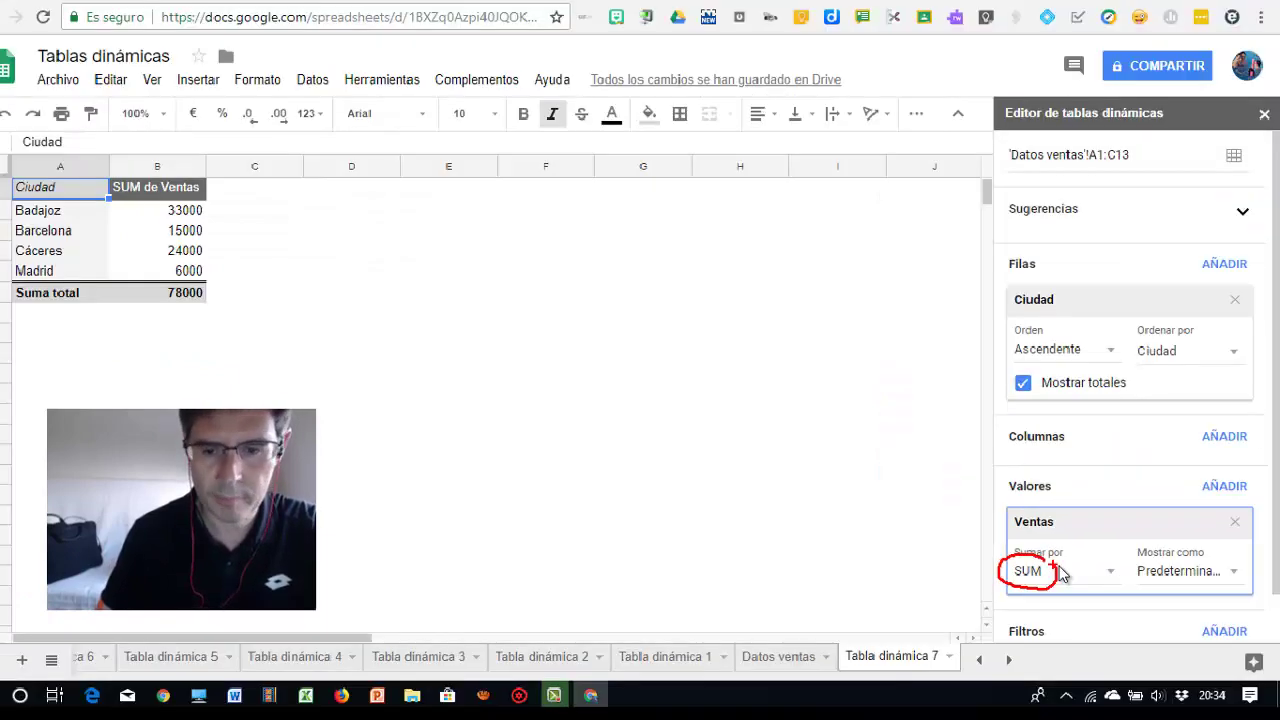
click(463, 368)
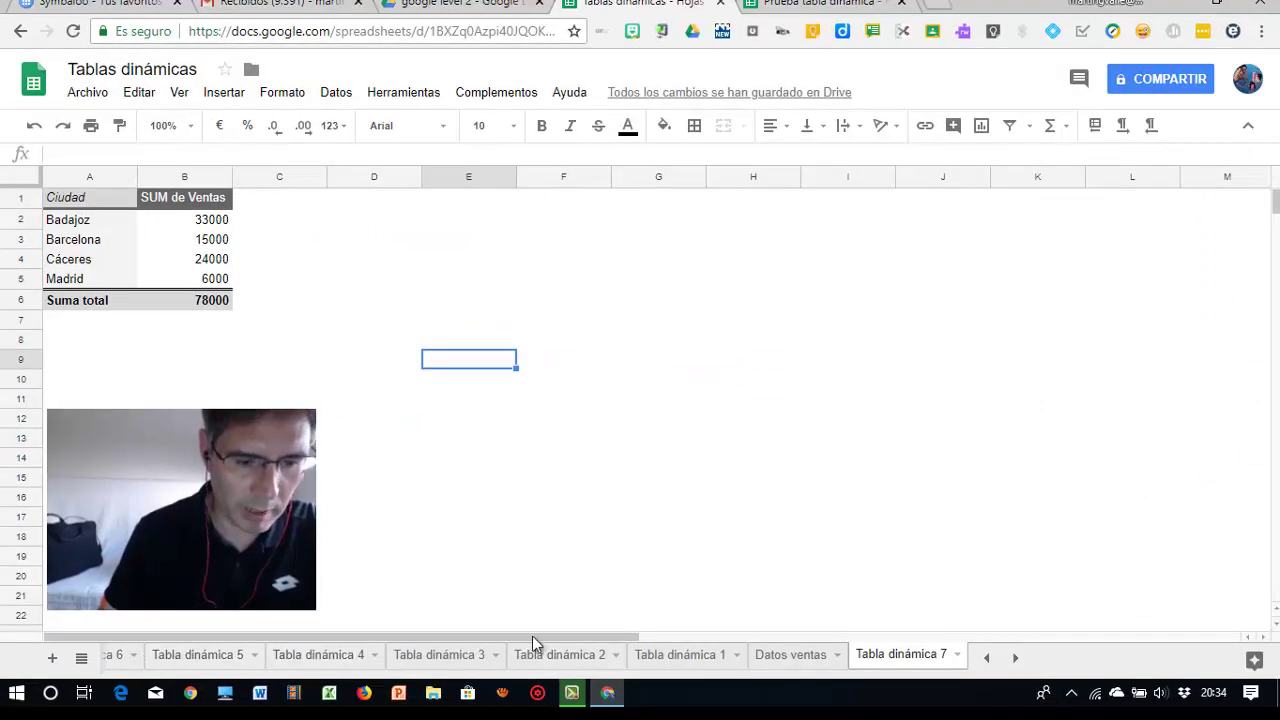
- Return to Datos ventas and reselect the Ciudad/Tipo/Ventas table A1:C13
click(789, 657)
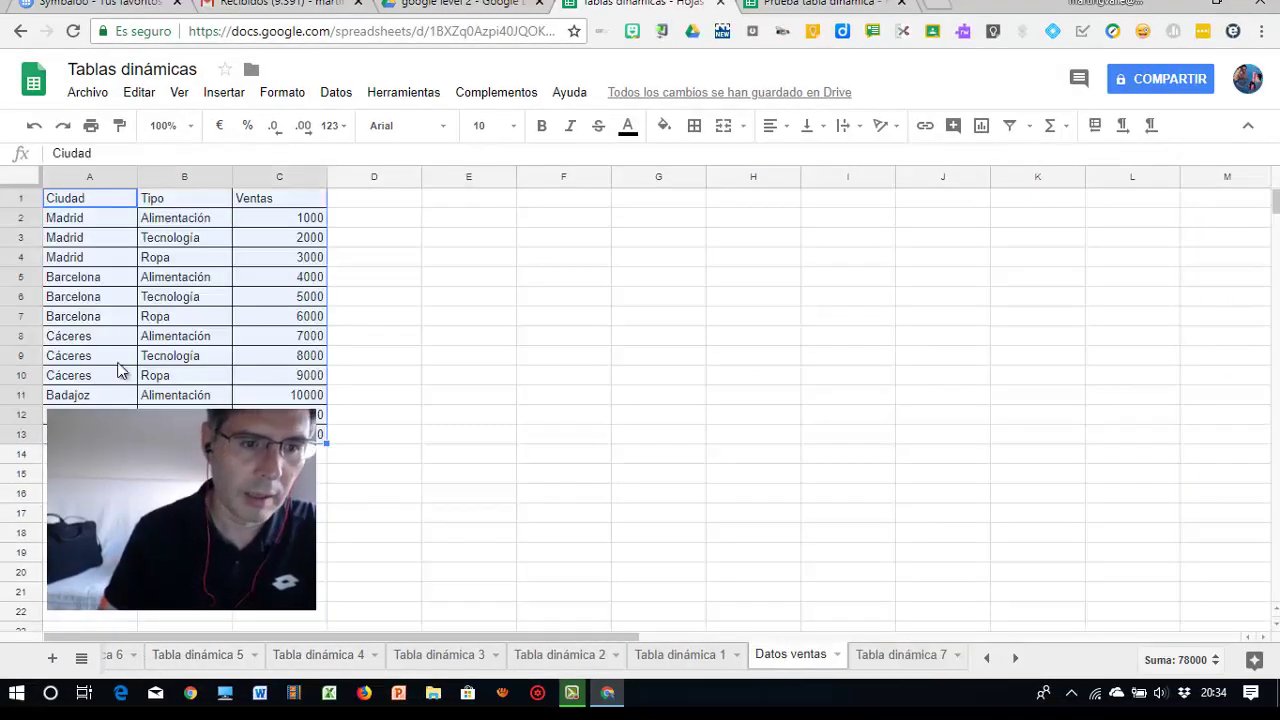
click(88, 222)
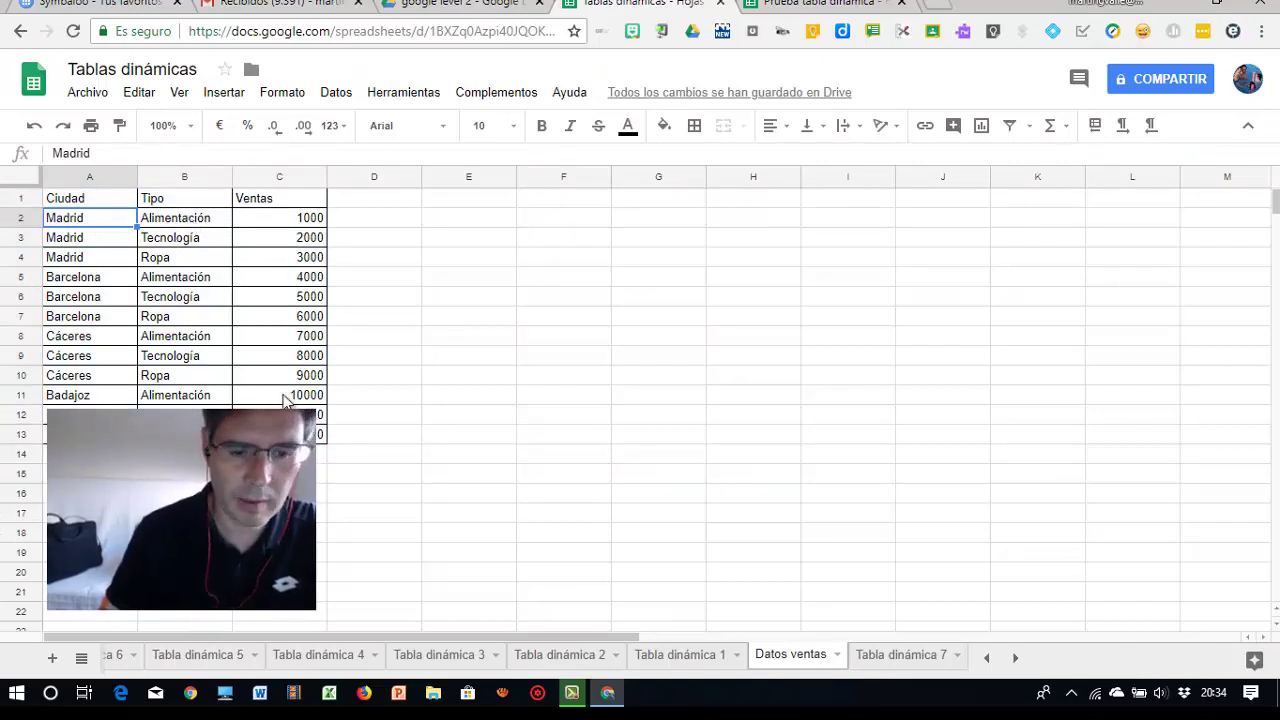
click(88, 200)
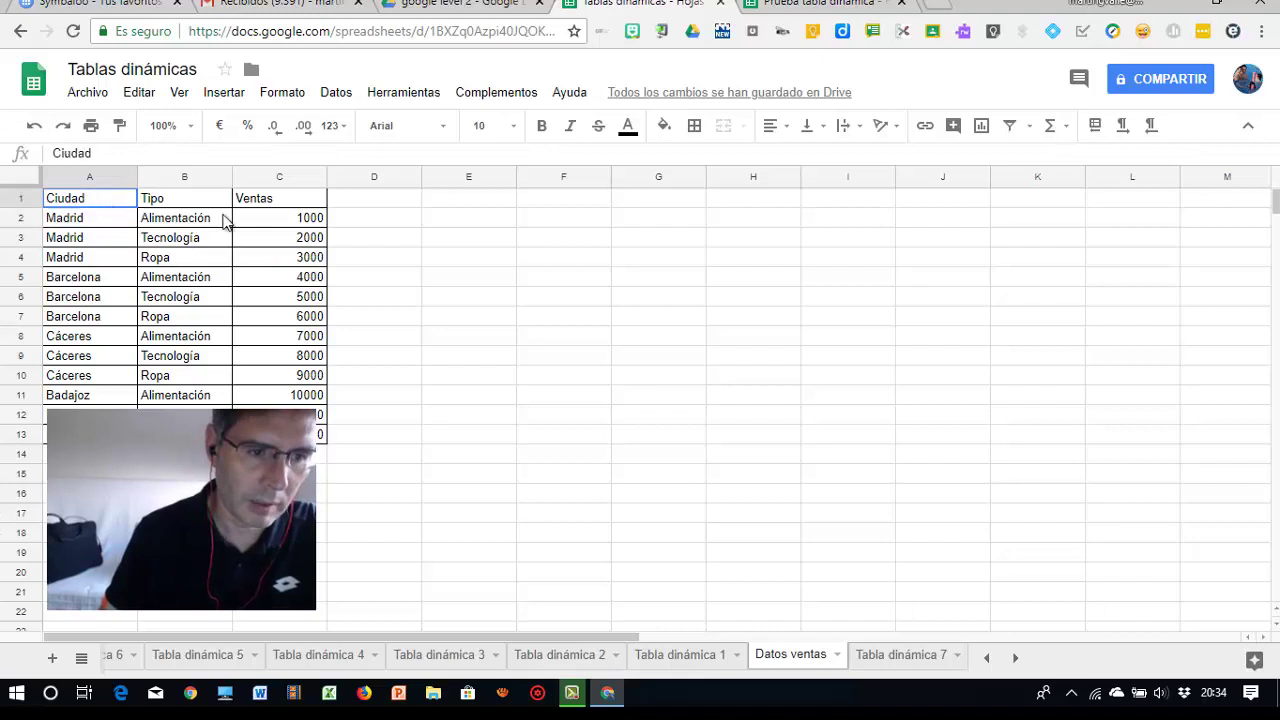
drag(225, 220, 320, 438)
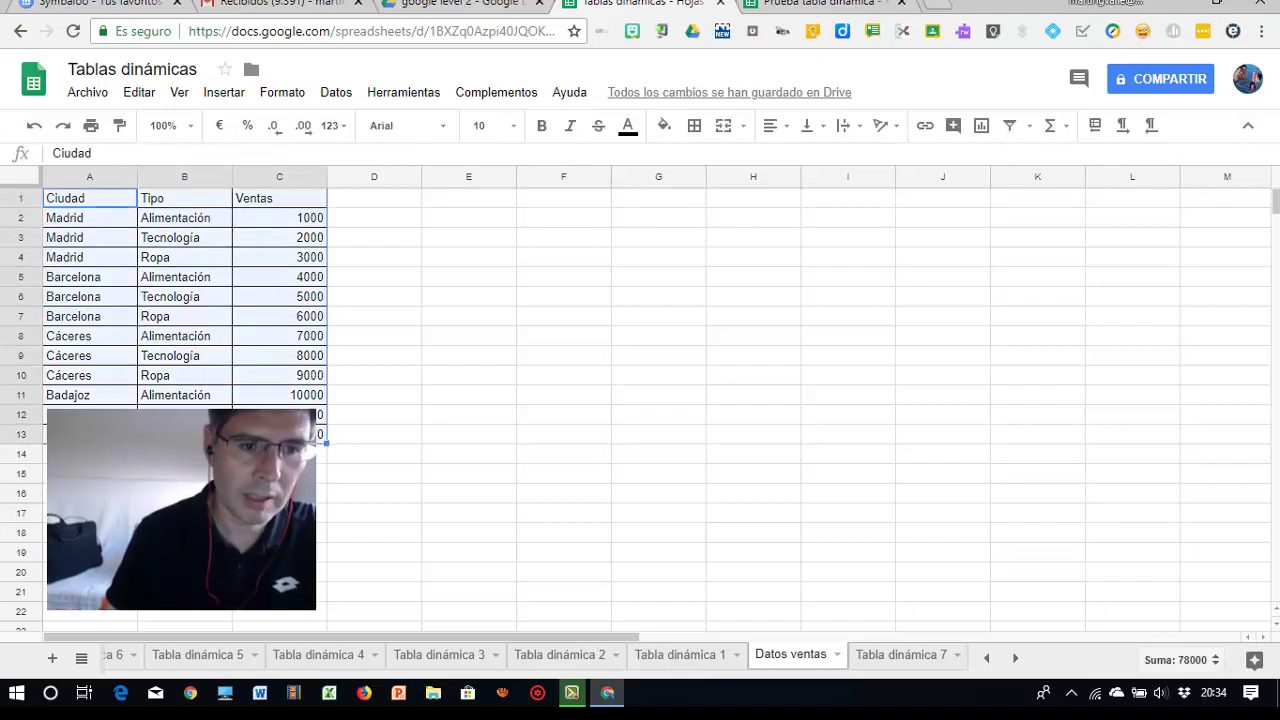
- Insert a new pivot table from the sales data with Ciudad as rows
click(334, 93)
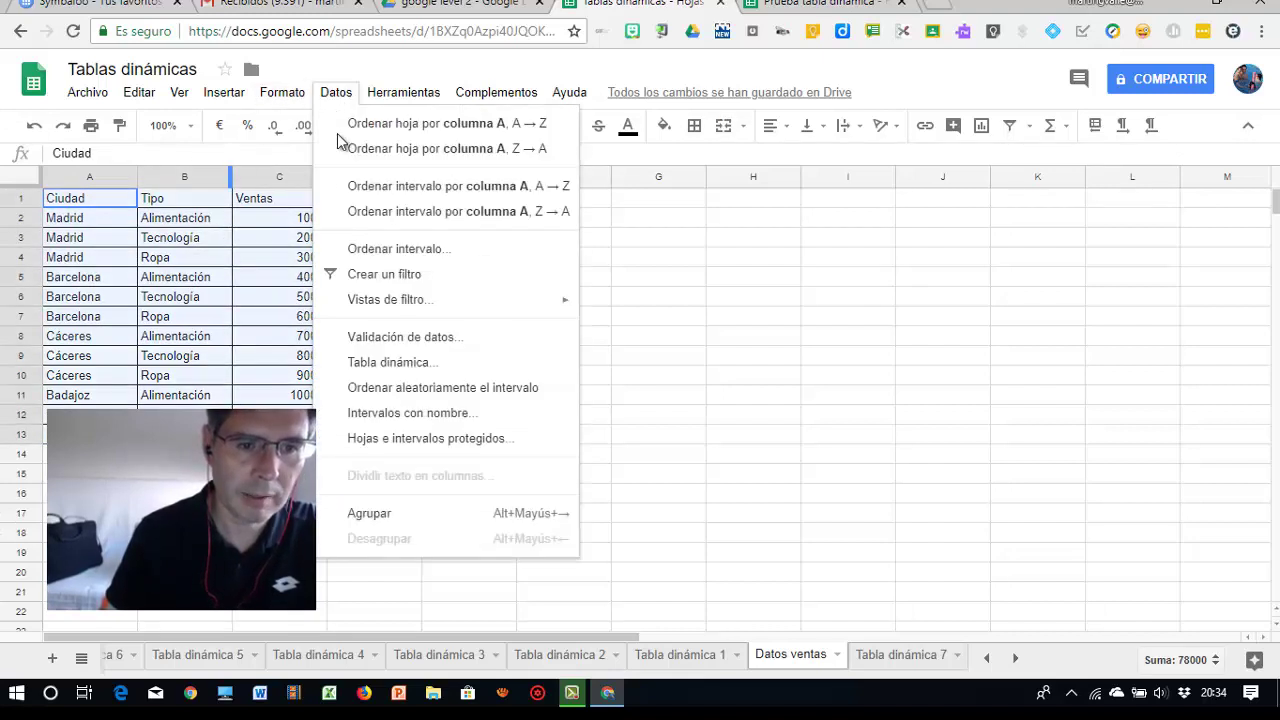
click(366, 362)
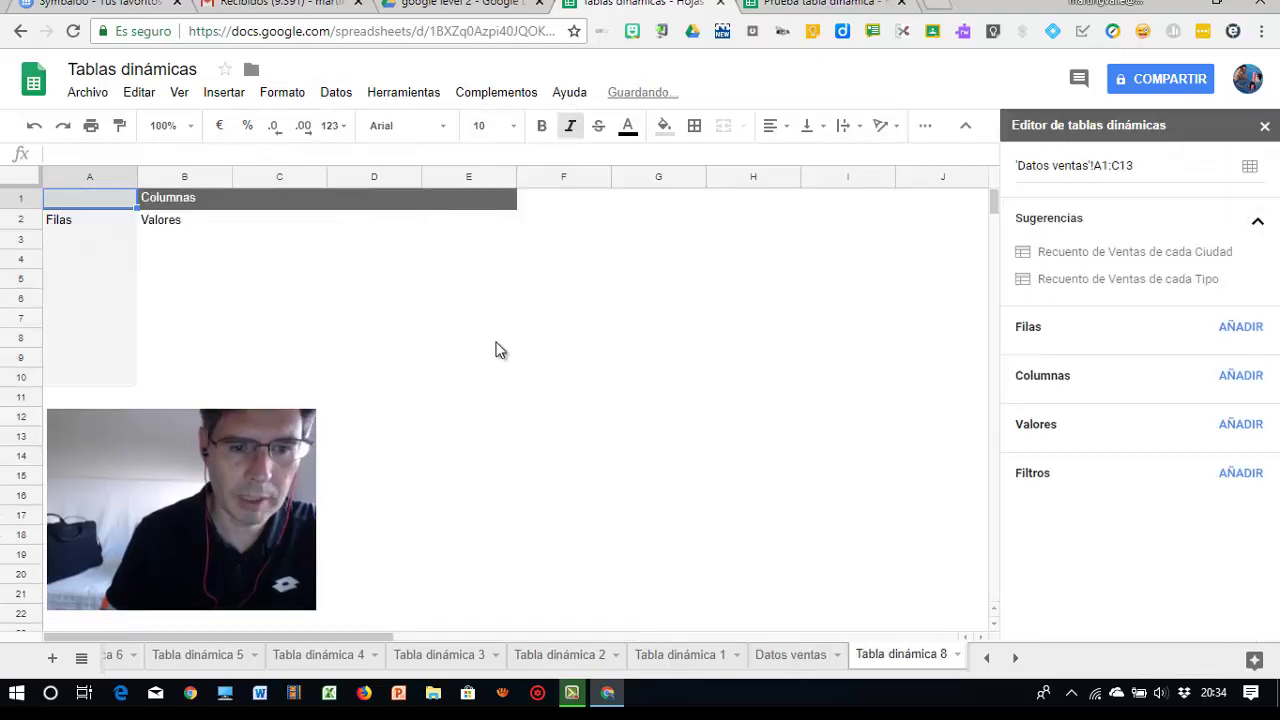
click(1240, 327)
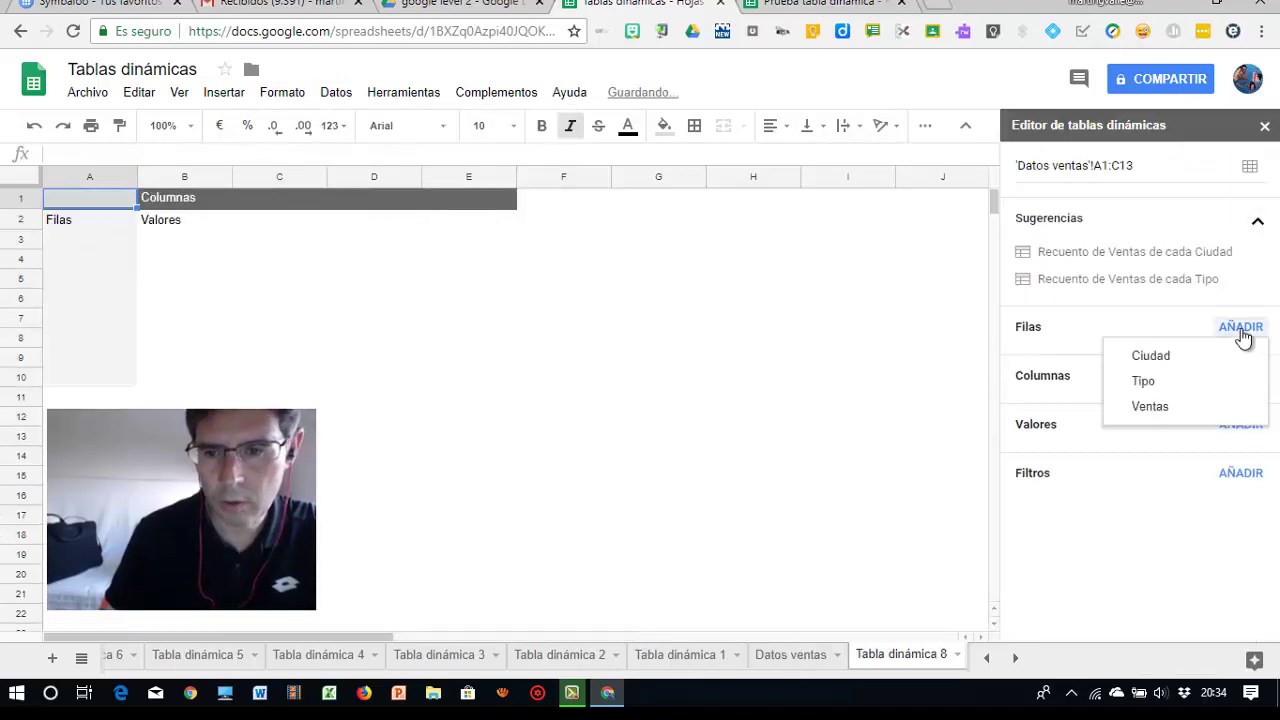
click(1160, 359)
- Add Tipo as columns and SUM of Ventas as values, then view the table
click(1222, 442)
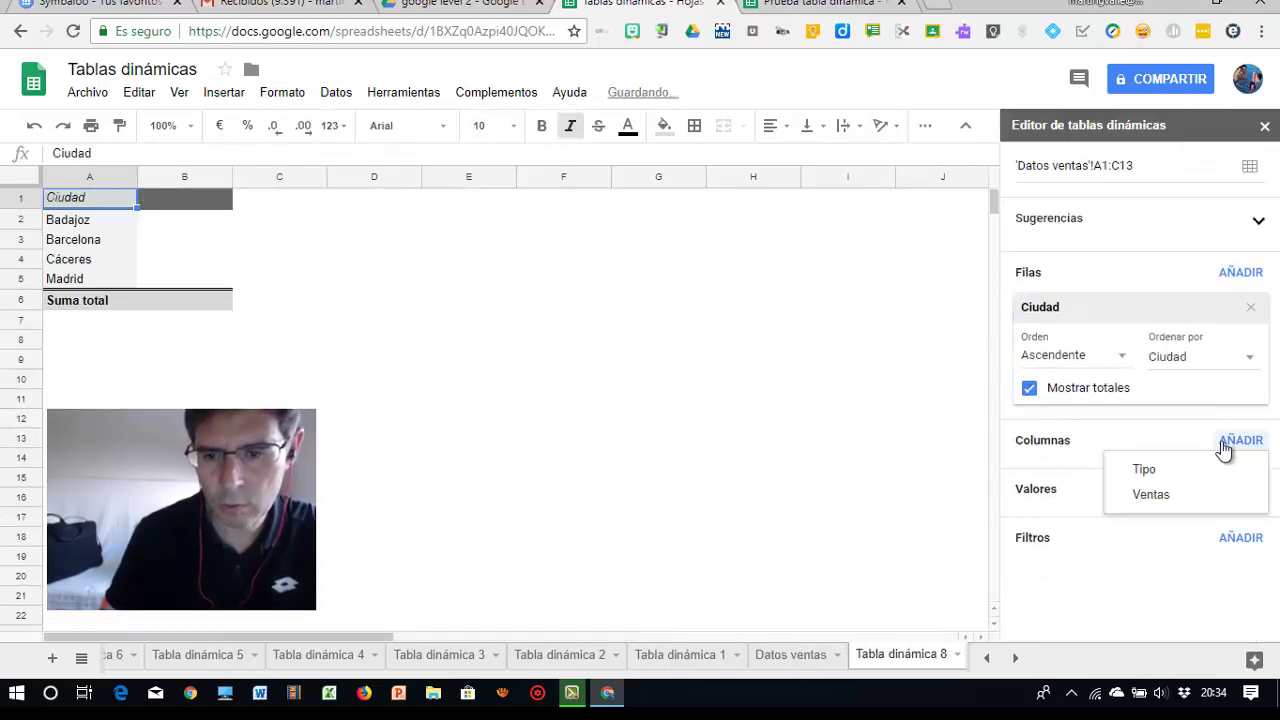
click(1150, 470)
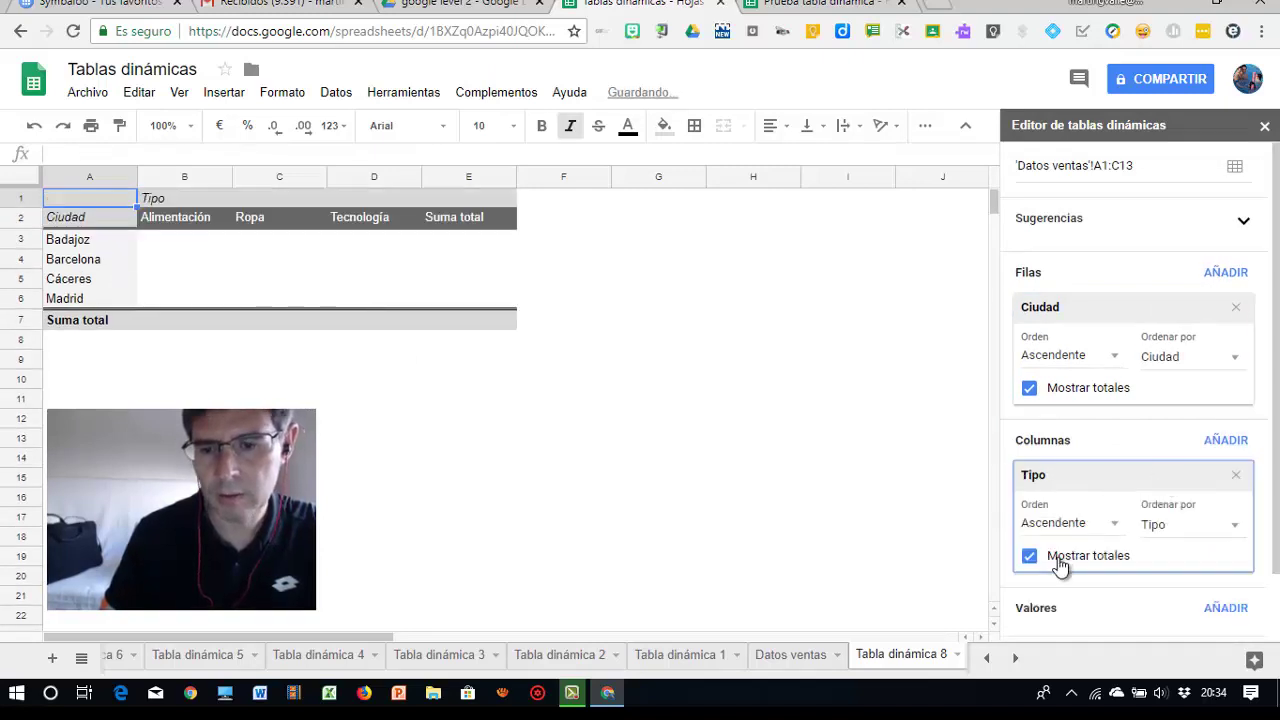
scroll(1080, 545, down, 1)
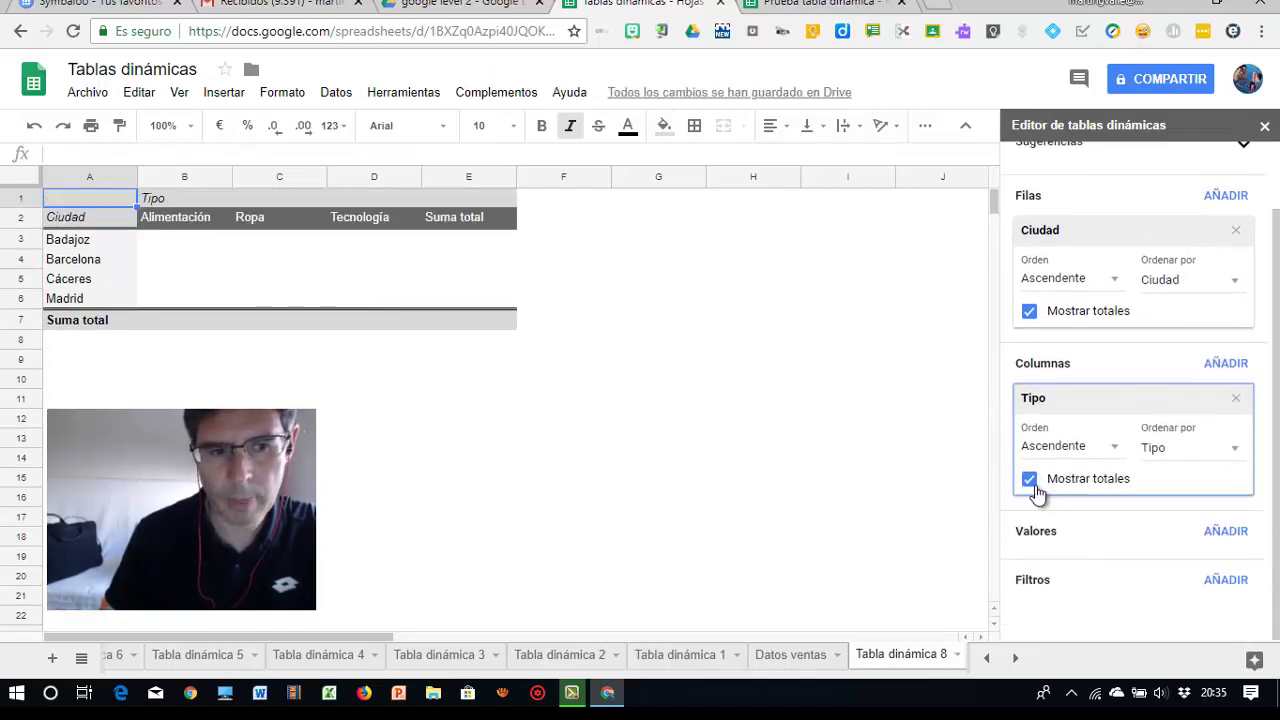
click(1218, 540)
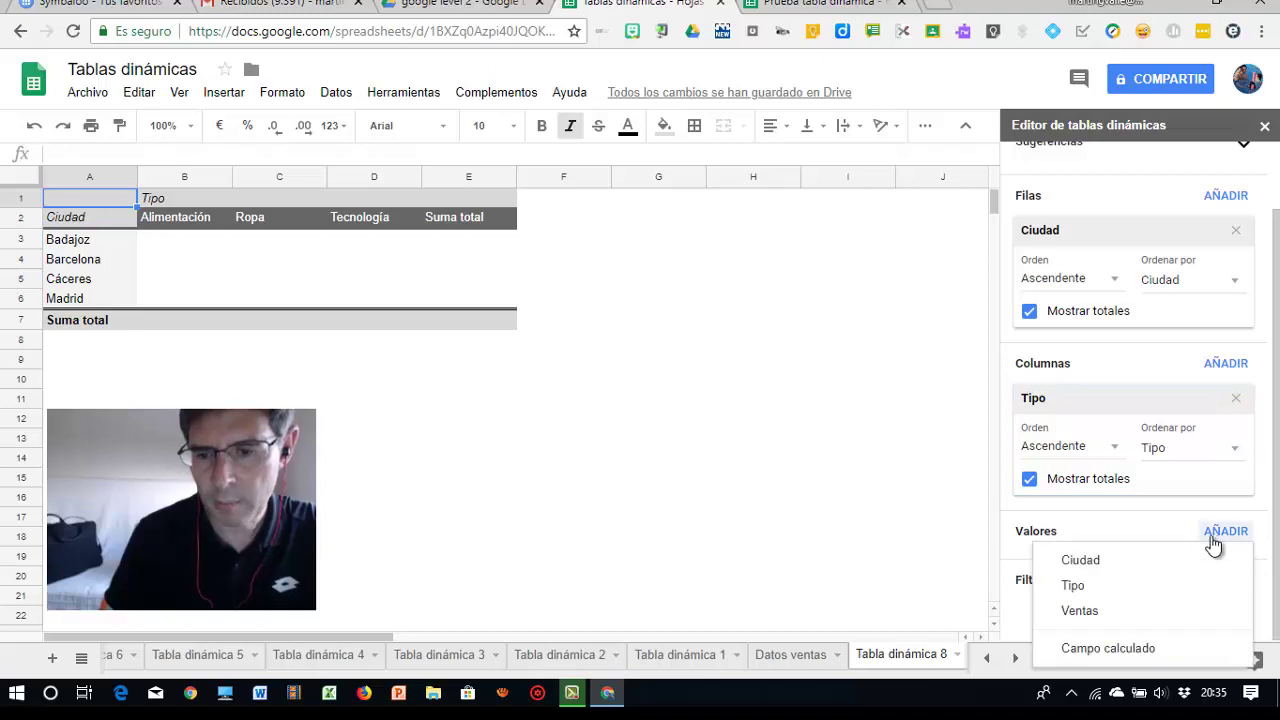
click(1080, 610)
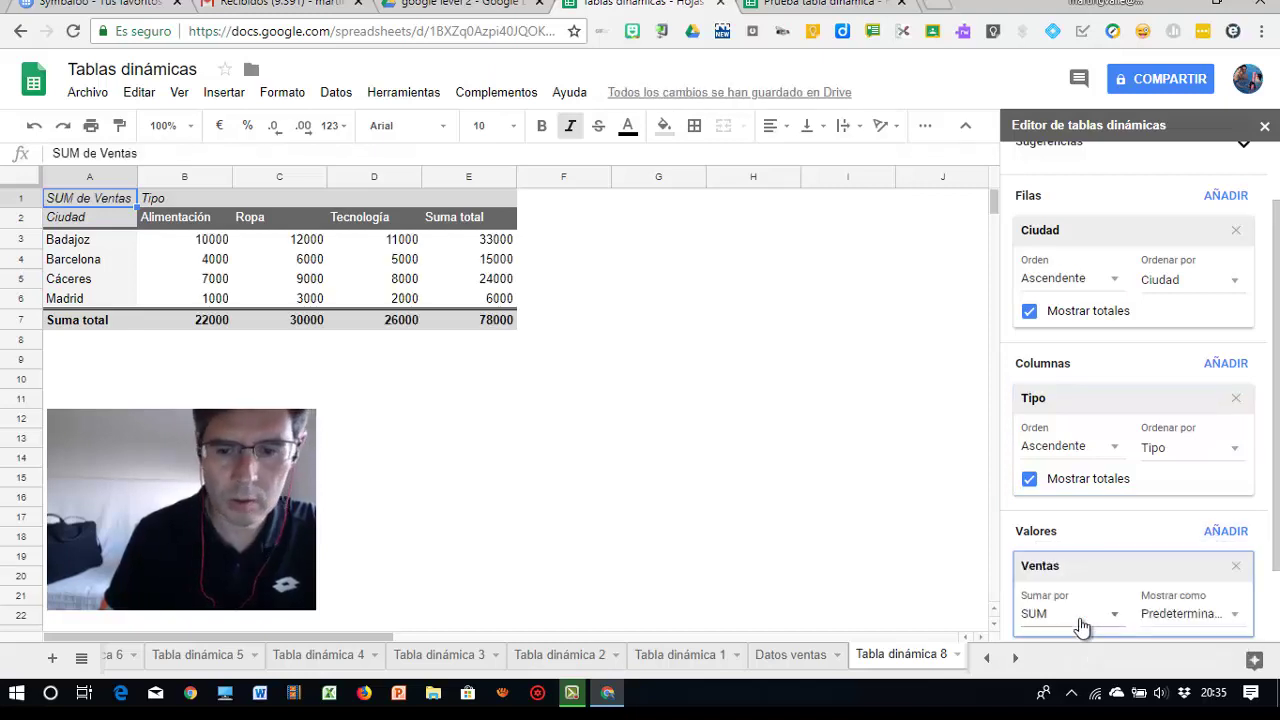
click(576, 520)
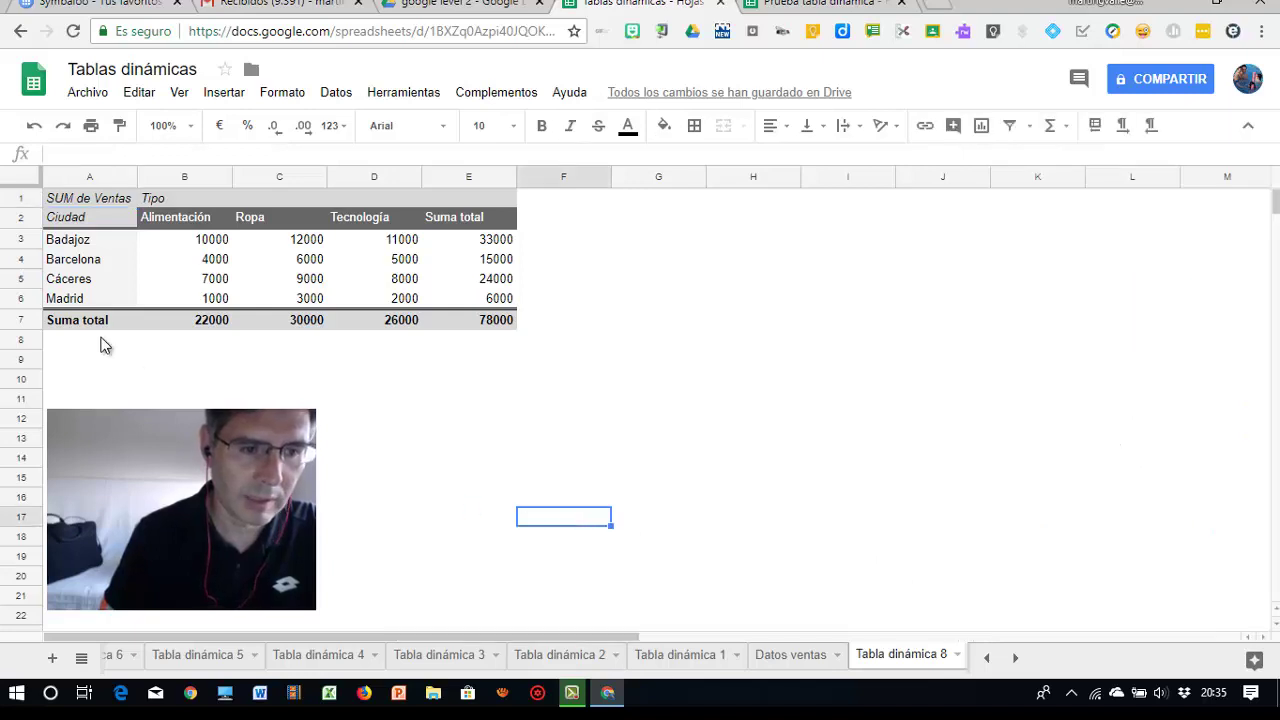